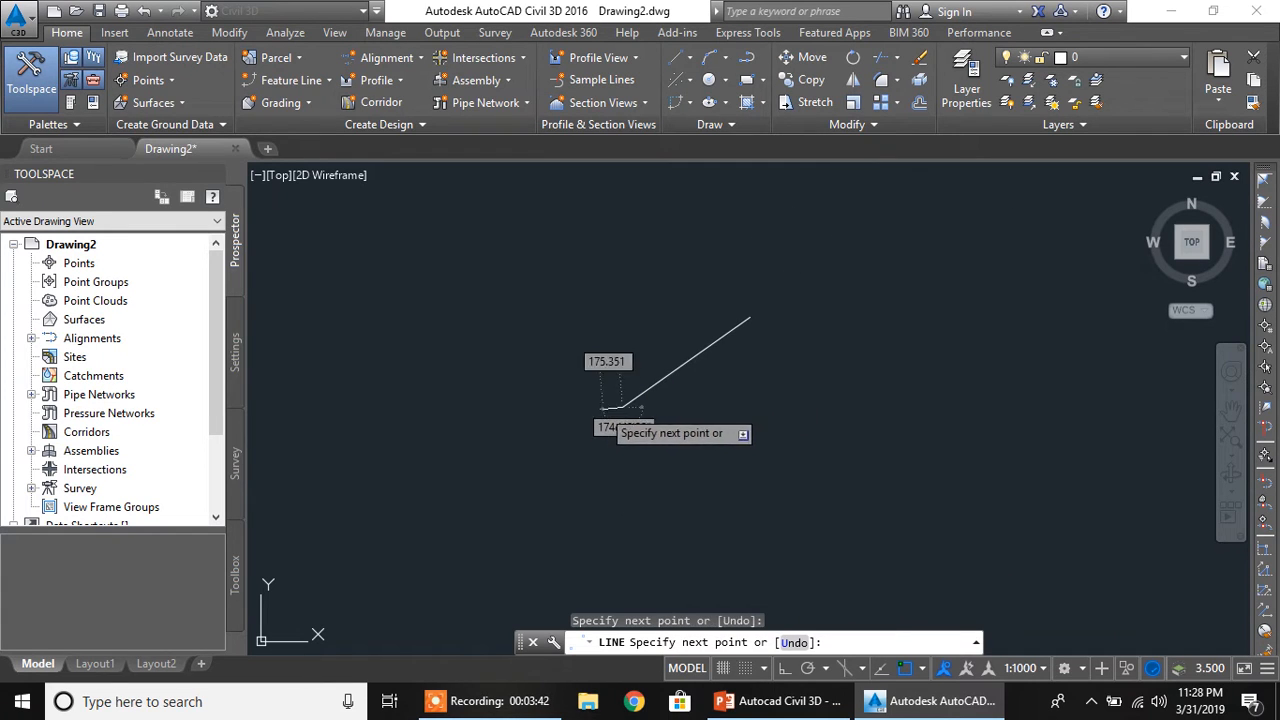
Draw a line about 1314 m long sloping down to the southeast so that it crosses the existing diagonal line
key(Escape)
scroll(630, 340, up, 2)
click(674, 53)
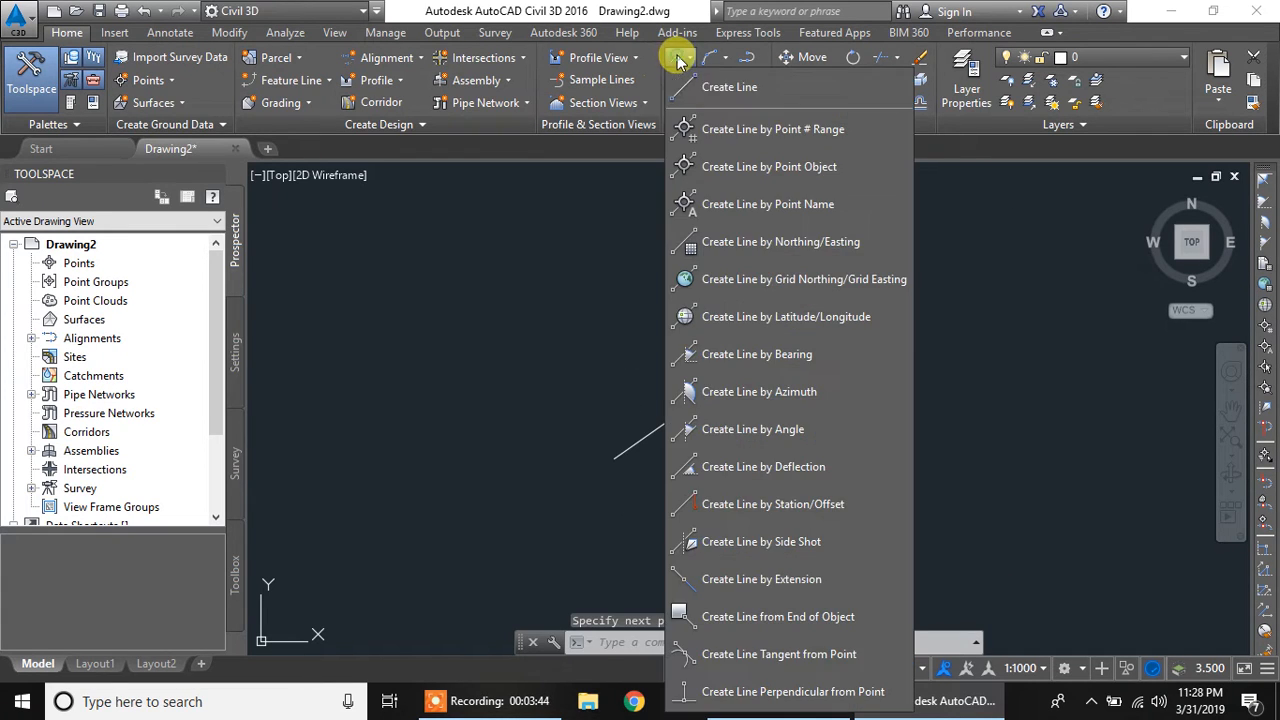
click(700, 84)
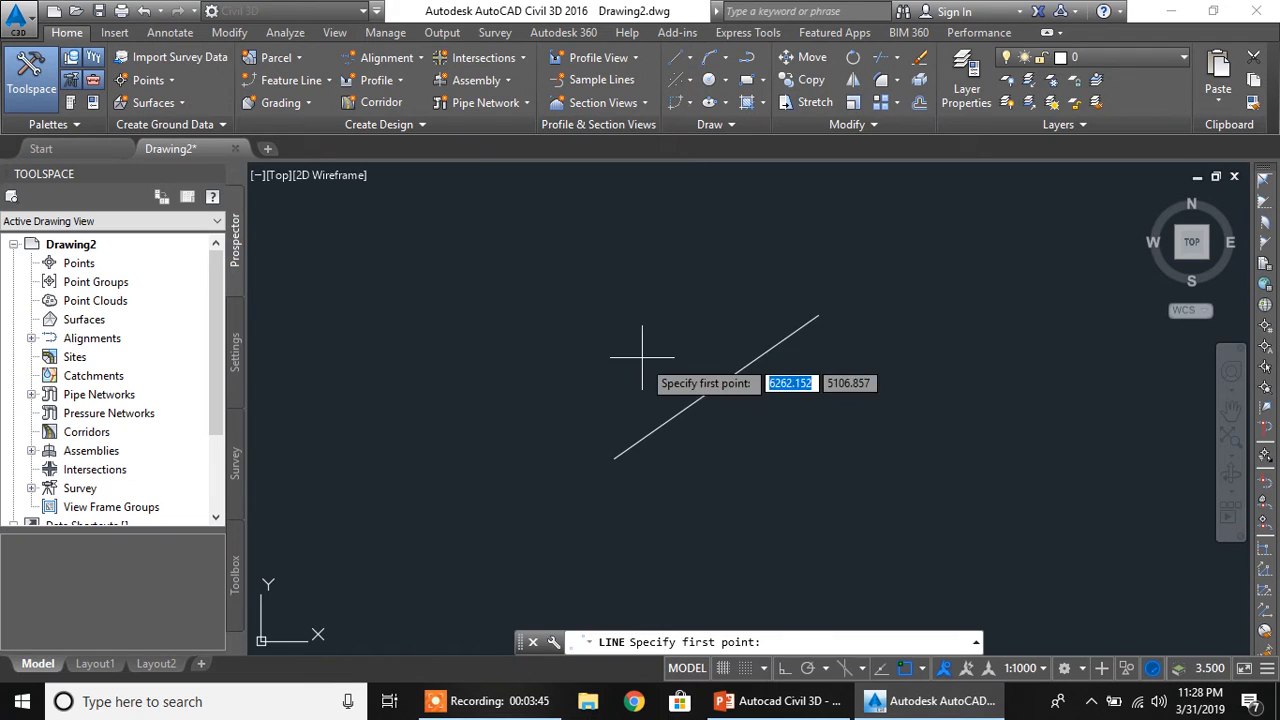
click(641, 296)
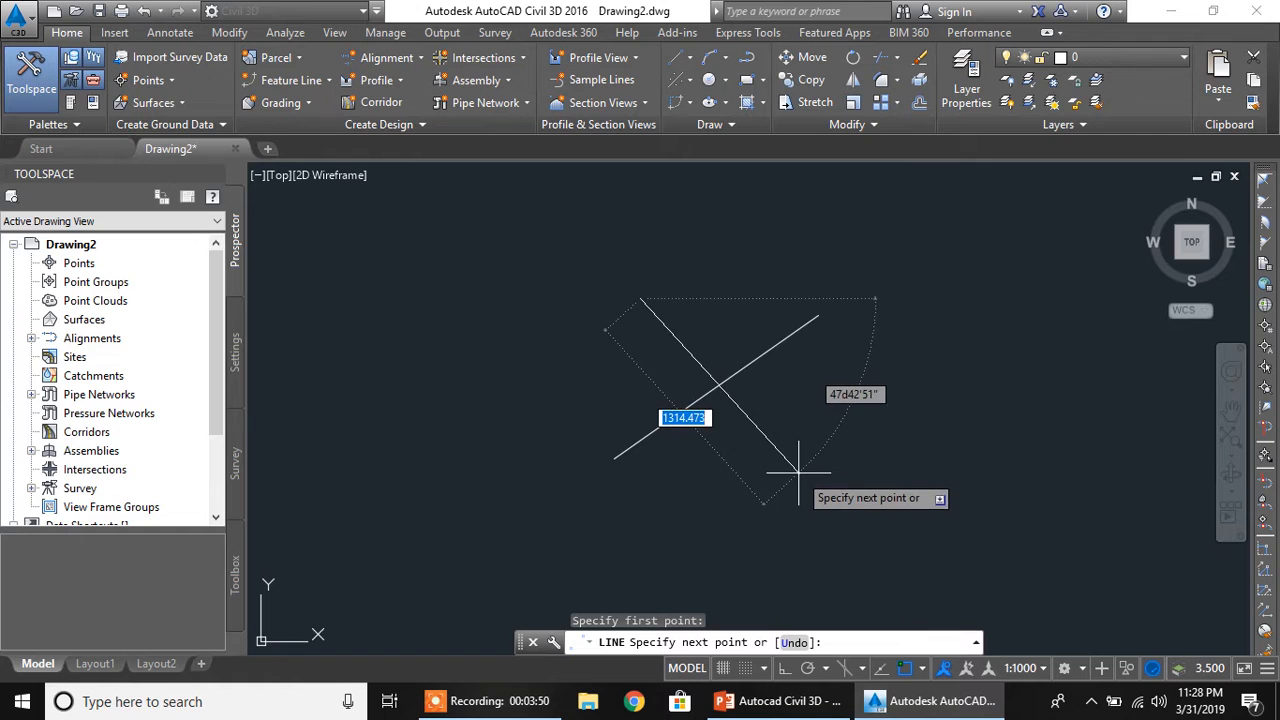
click(788, 463)
key(Escape)
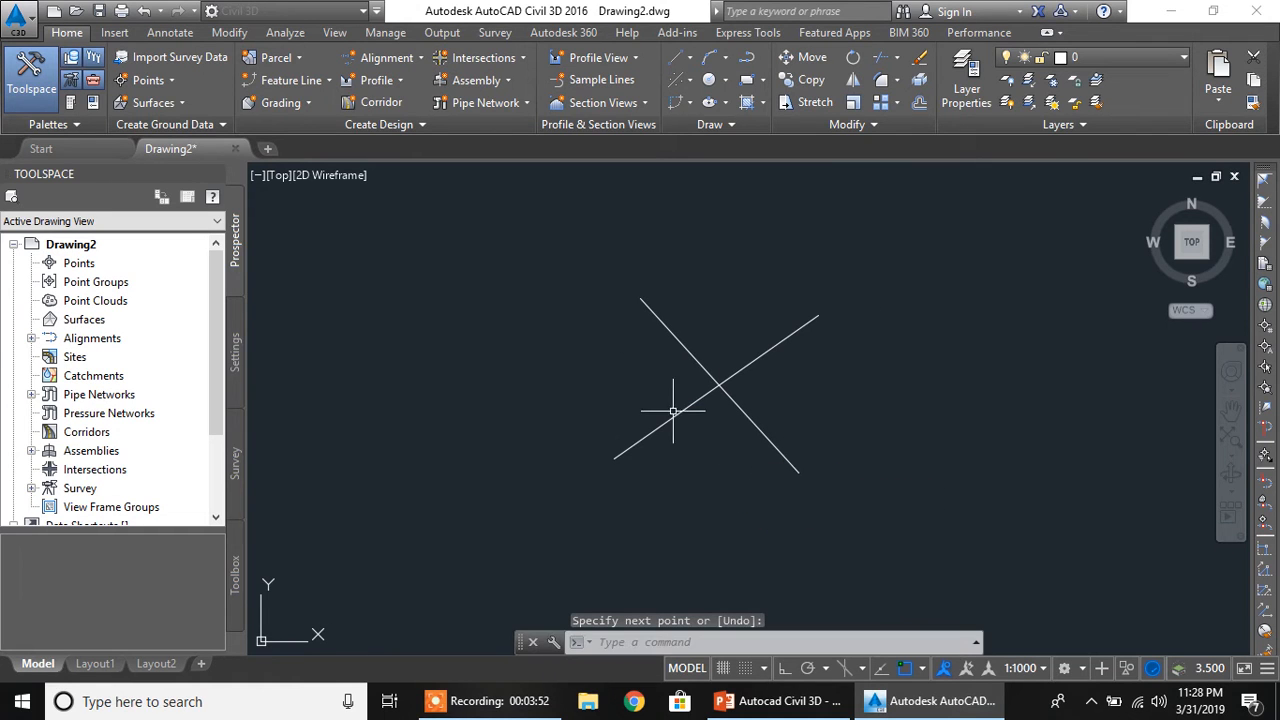
Start an alignment from objects using the line that rises to the northeast, accepting its default direction
scroll(705, 385, up, 2)
mouse_move(715, 398)
middle_down()
mouse_move(657, 437)
mouse_move(634, 423)
mouse_move(649, 429)
mouse_move(648, 401)
mouse_move(639, 431)
middle_up()
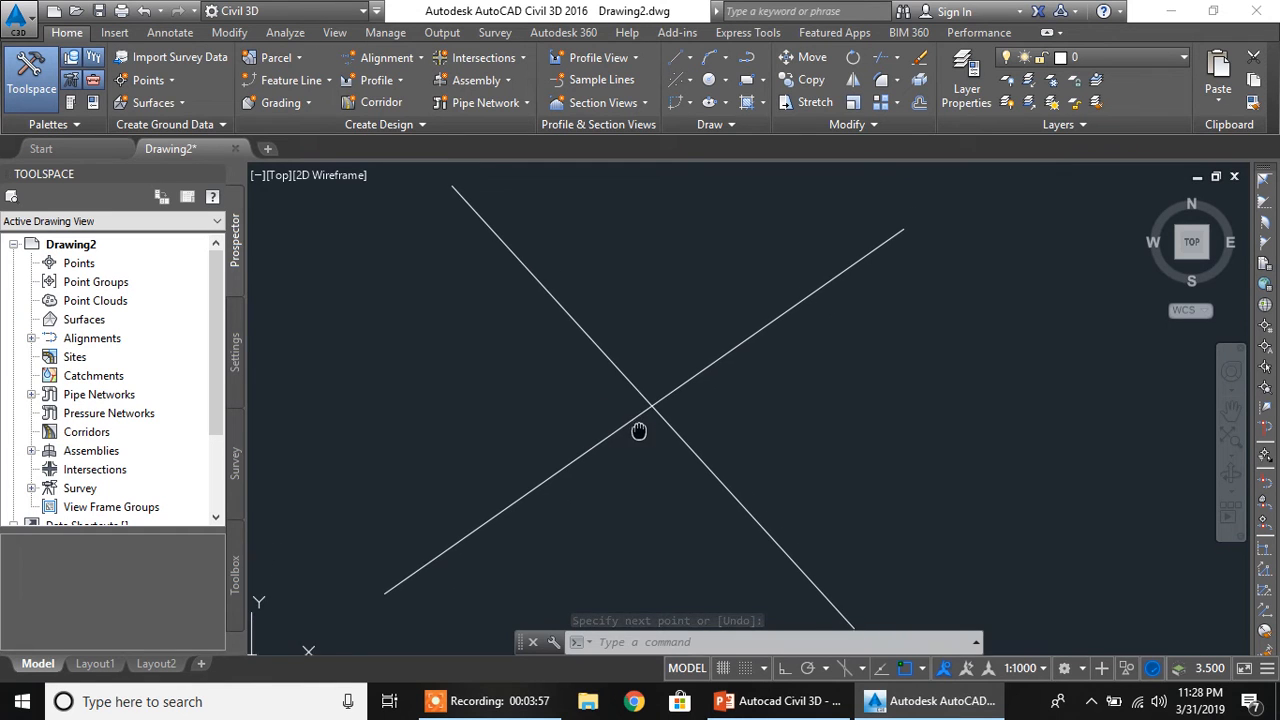
click(402, 59)
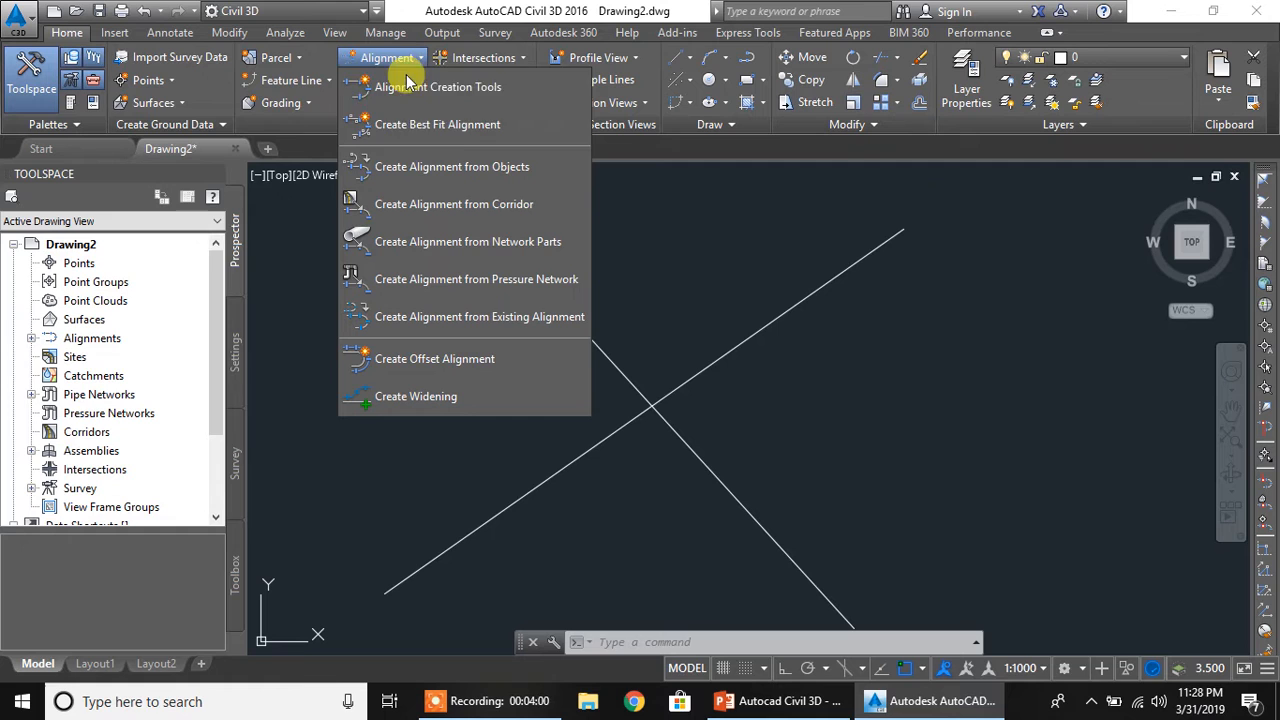
click(450, 168)
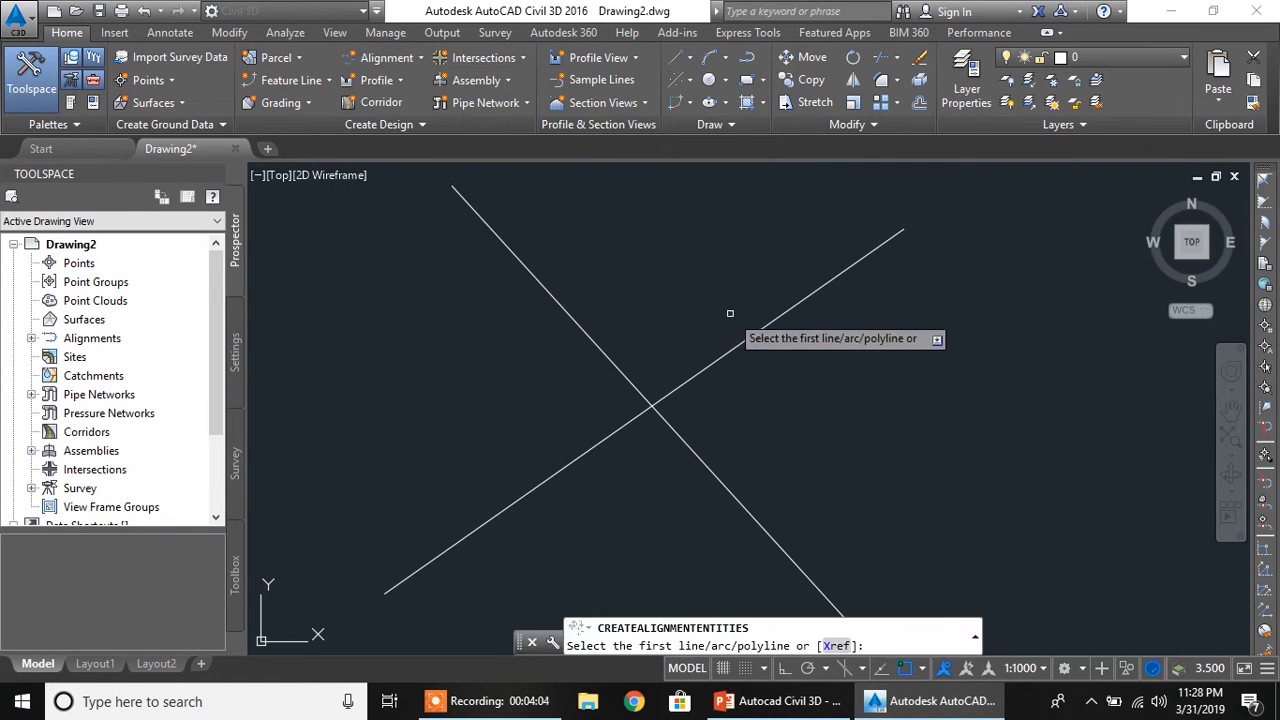
click(765, 328)
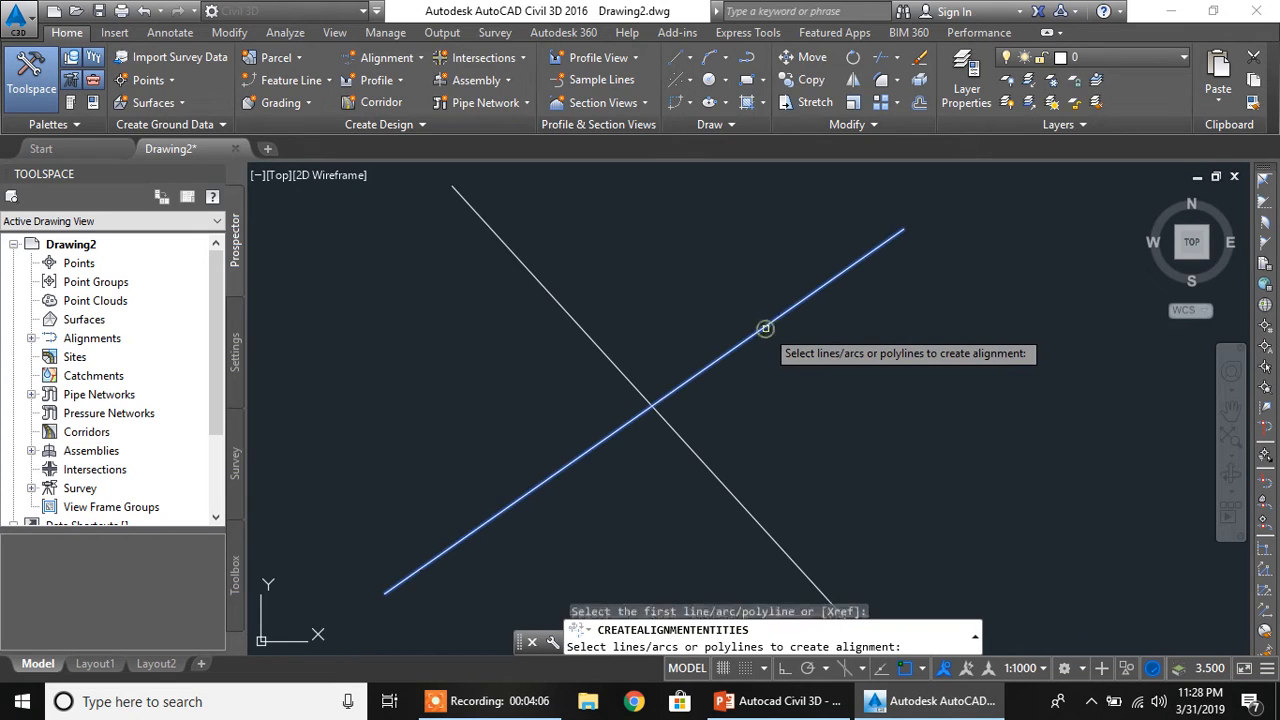
right_click(765, 328)
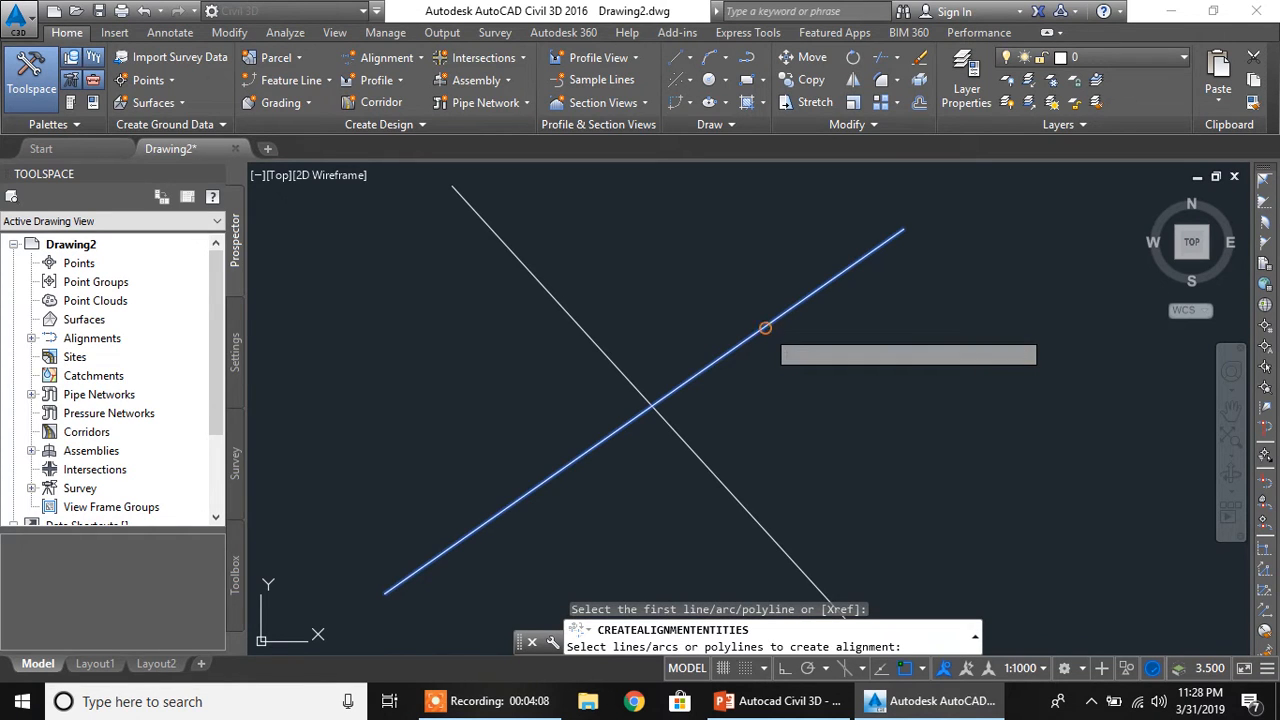
right_click(765, 330)
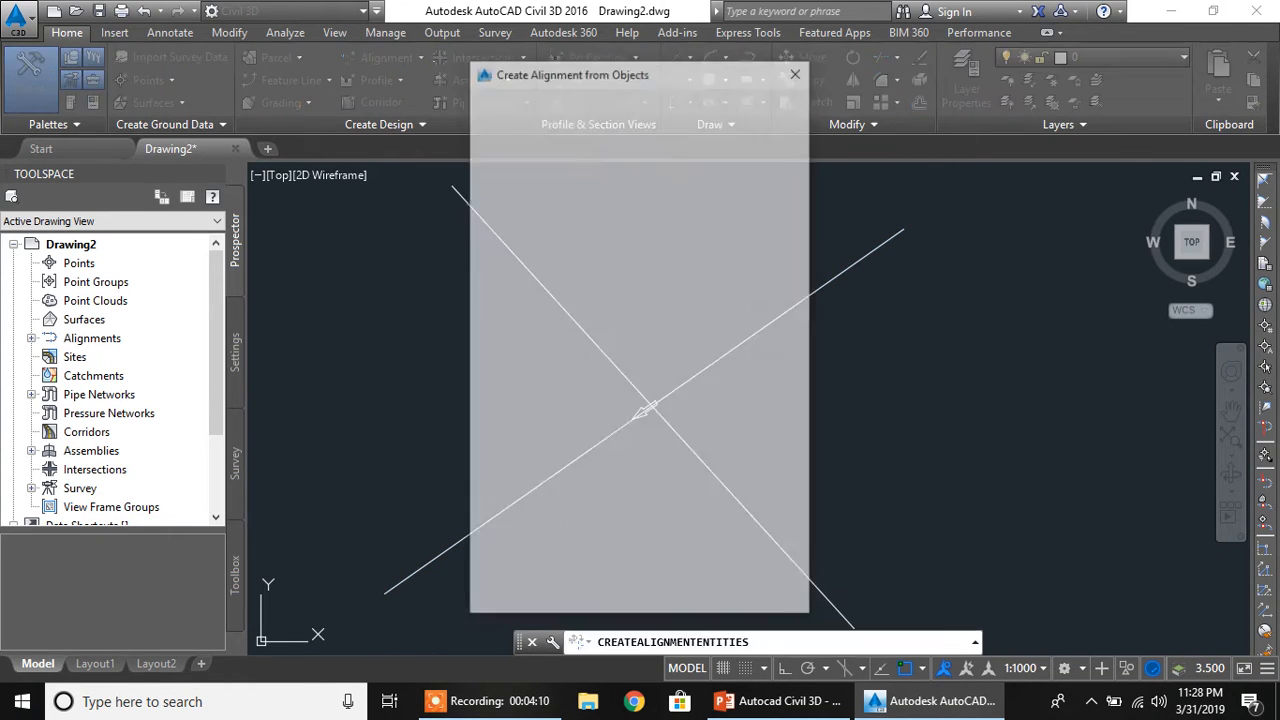
Name the alignment Road 1, keep the label set at _No Labels, and create it
drag(663, 117, 352, 130)
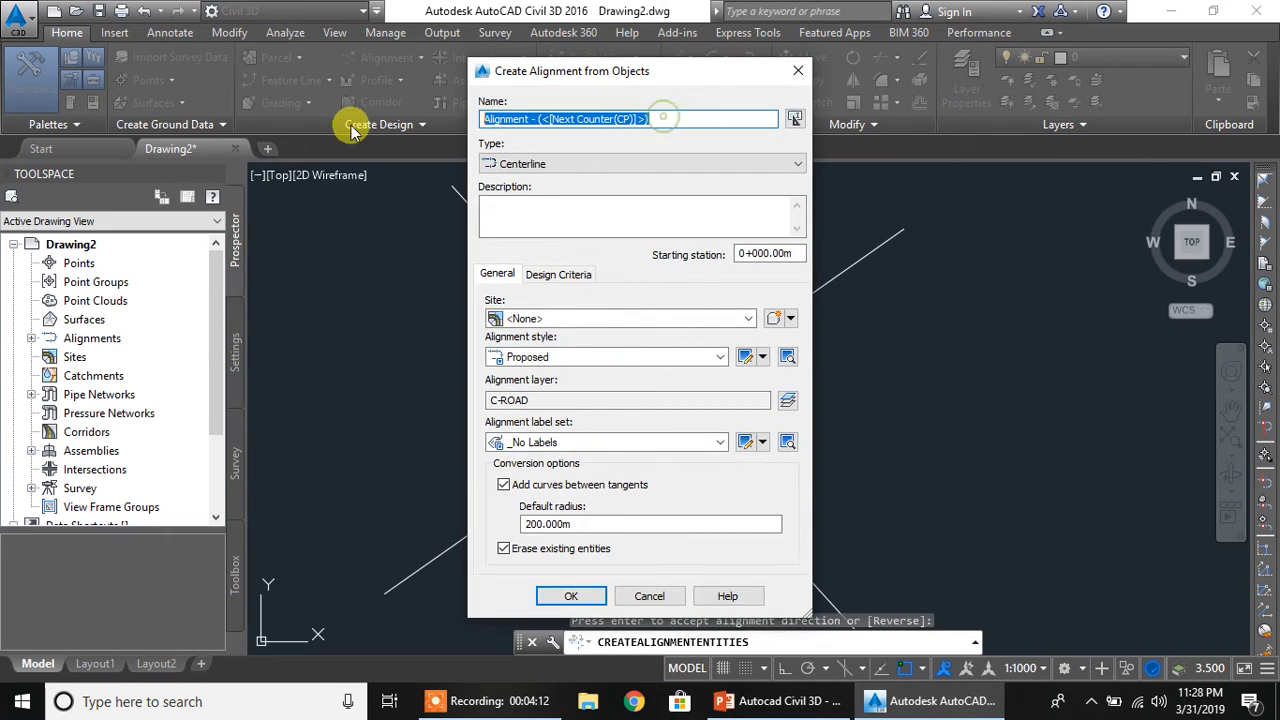
text(Road 1)
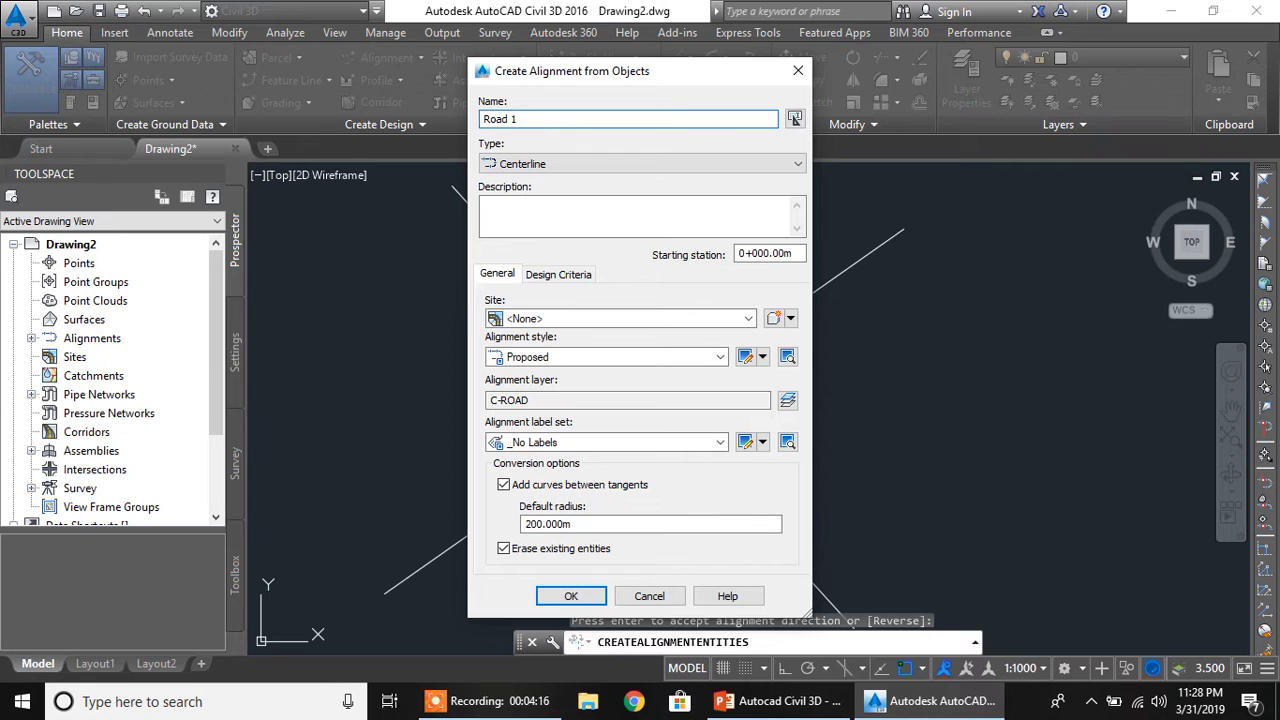
click(553, 443)
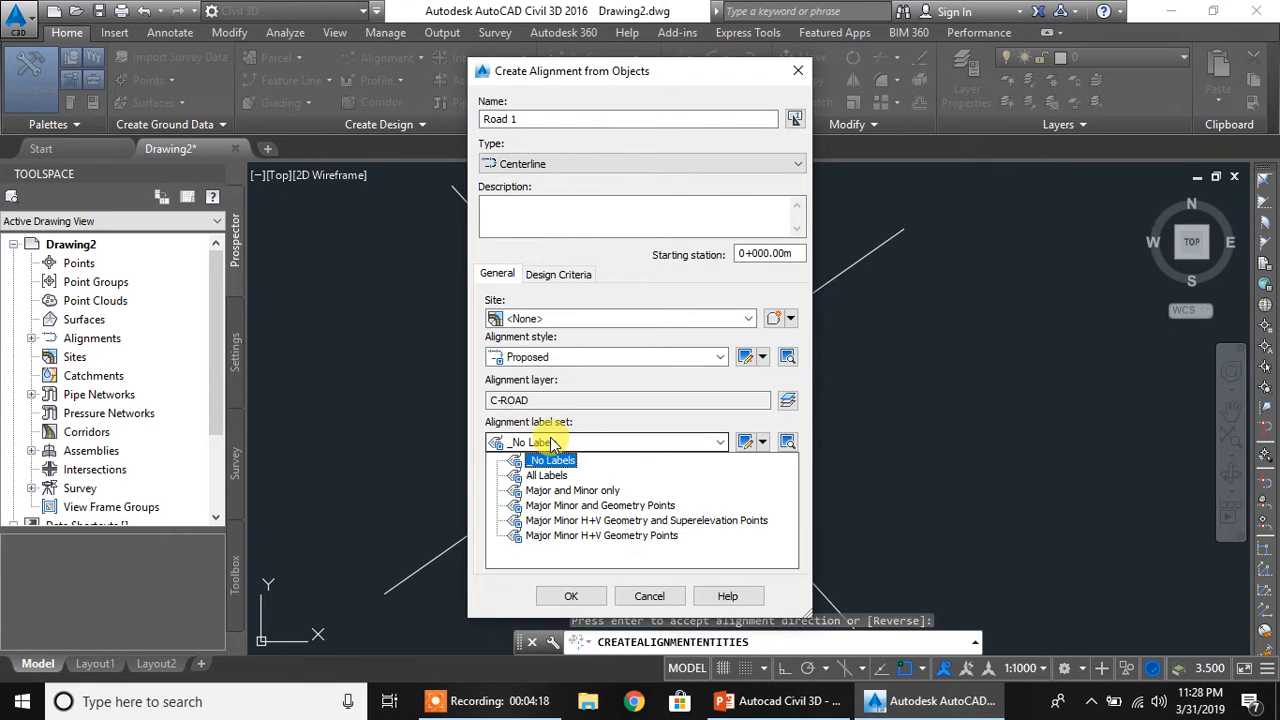
click(553, 443)
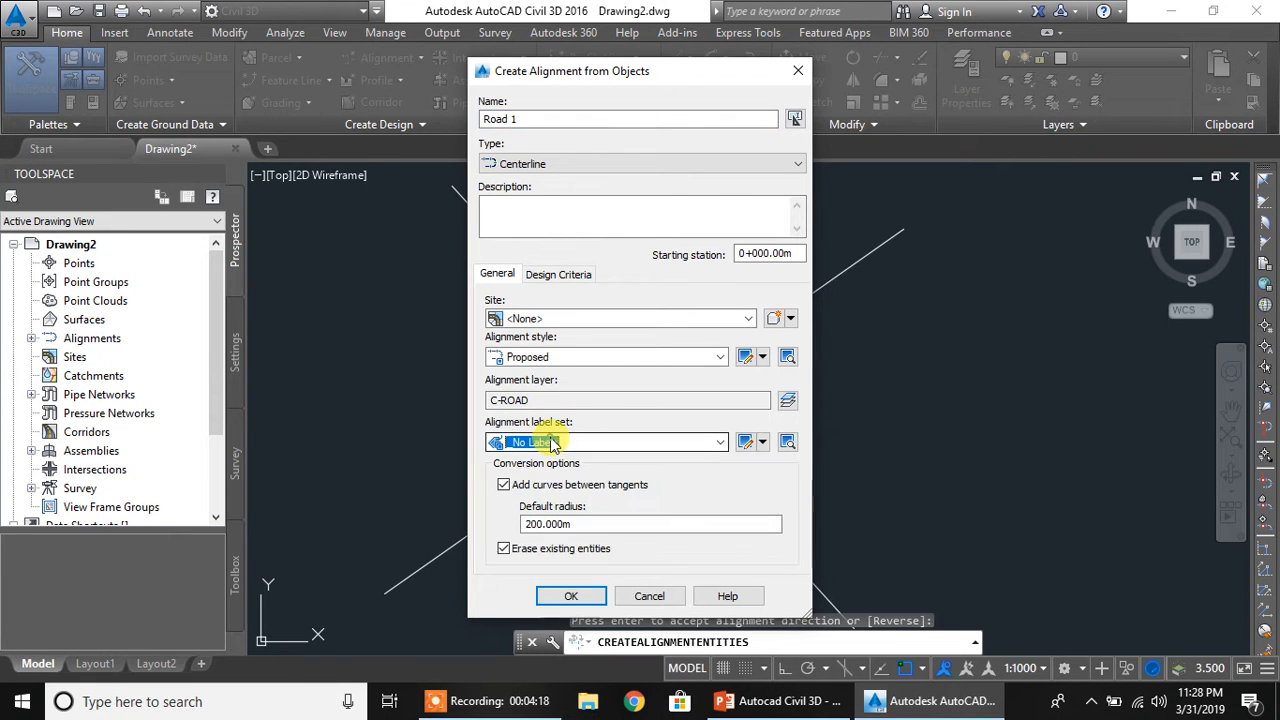
click(588, 594)
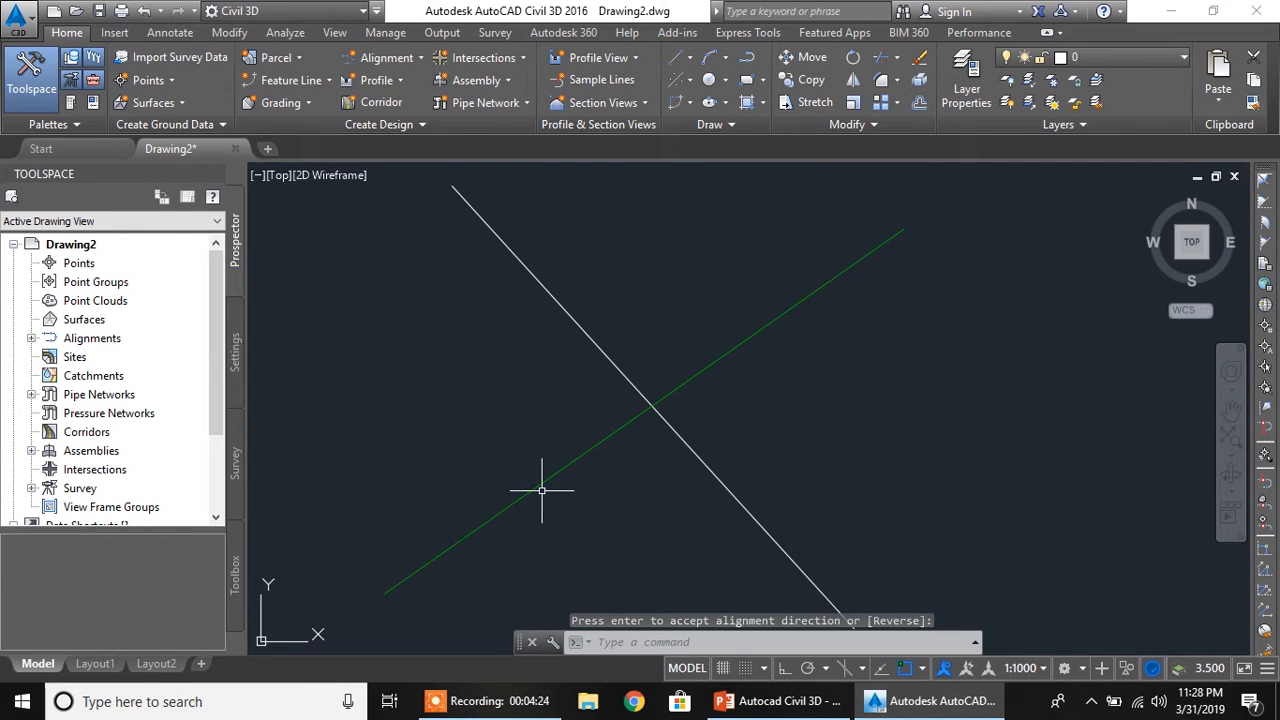
Create a second alignment from the remaining white line, named Road 2, with the default direction and the _No Labels set
click(398, 57)
click(402, 166)
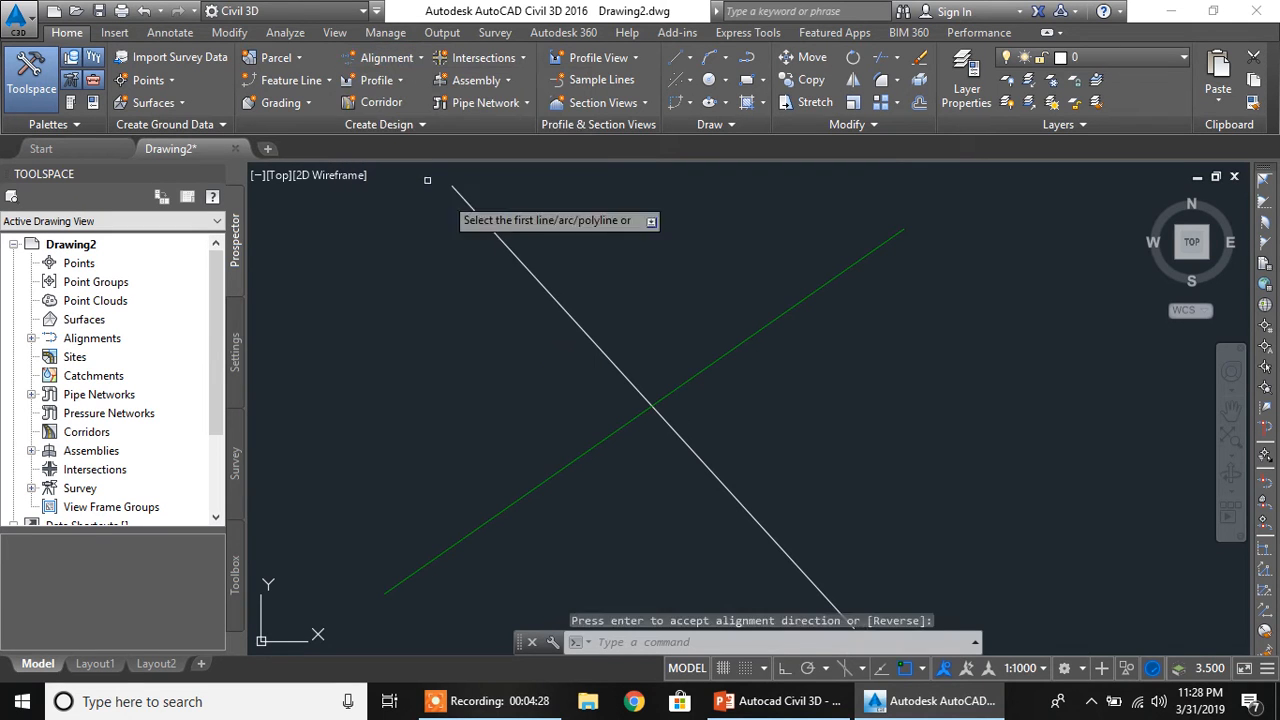
click(516, 256)
key(Return)
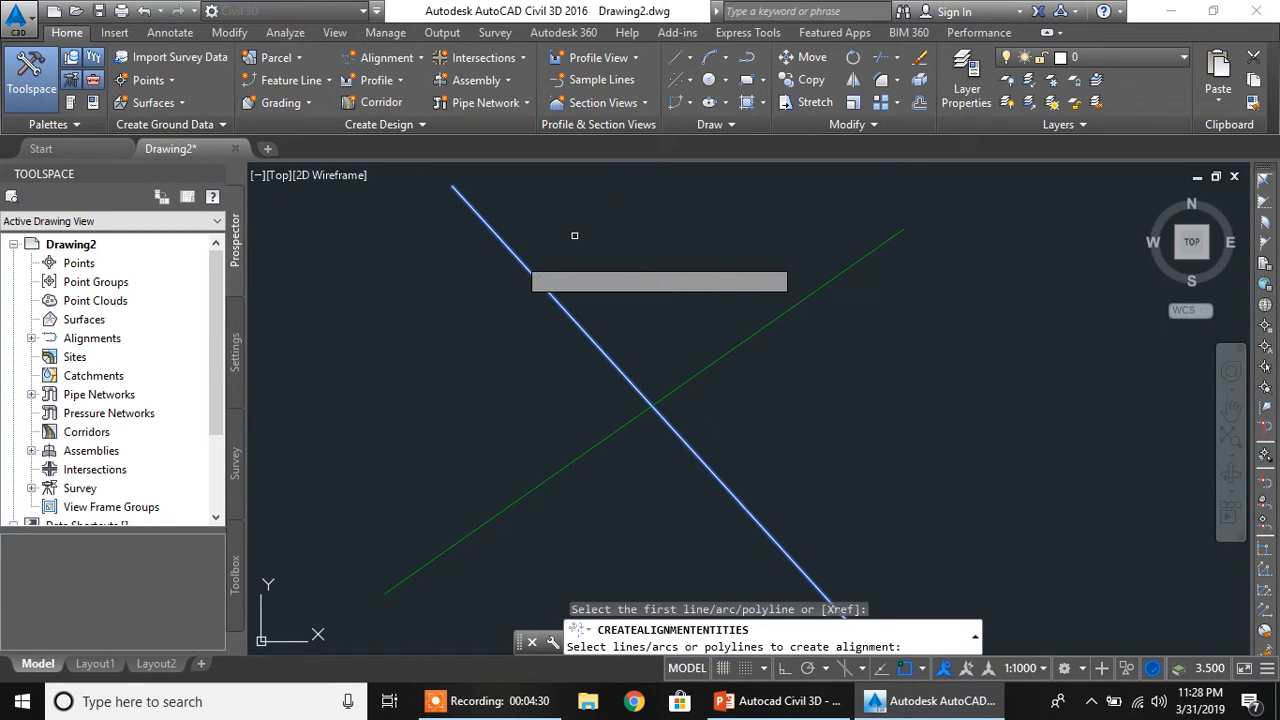
key(Return)
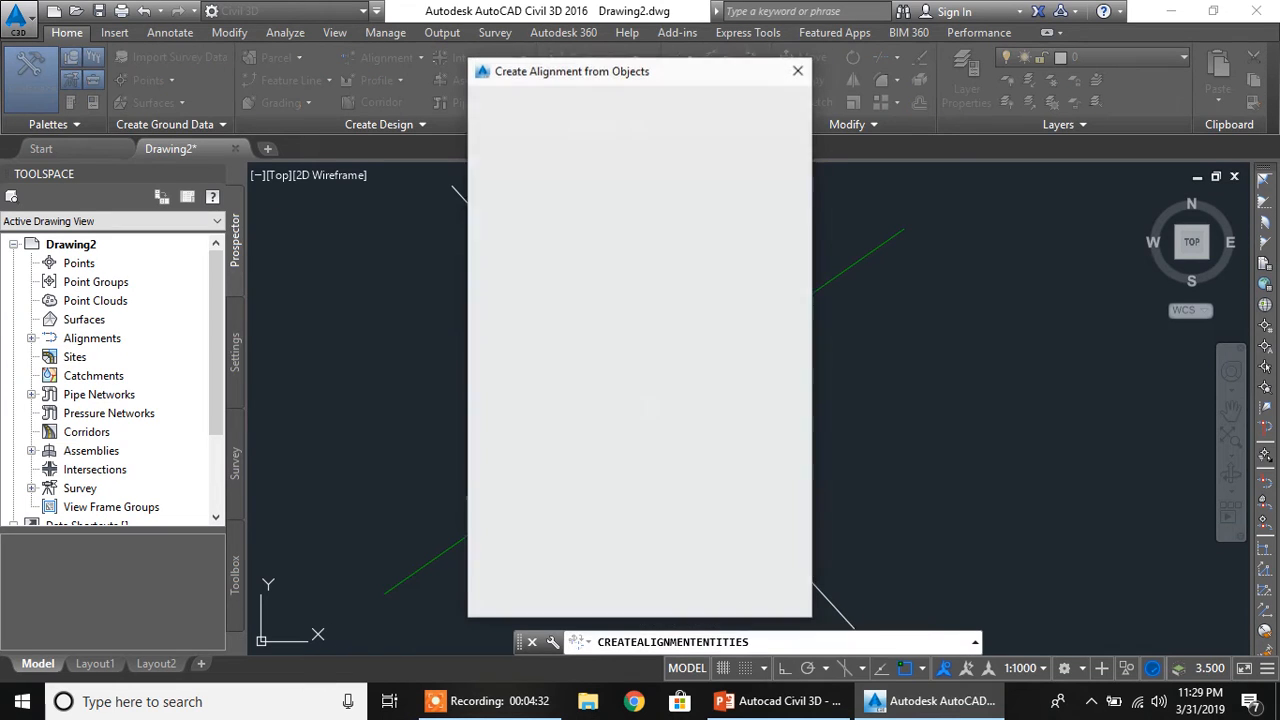
click(579, 118)
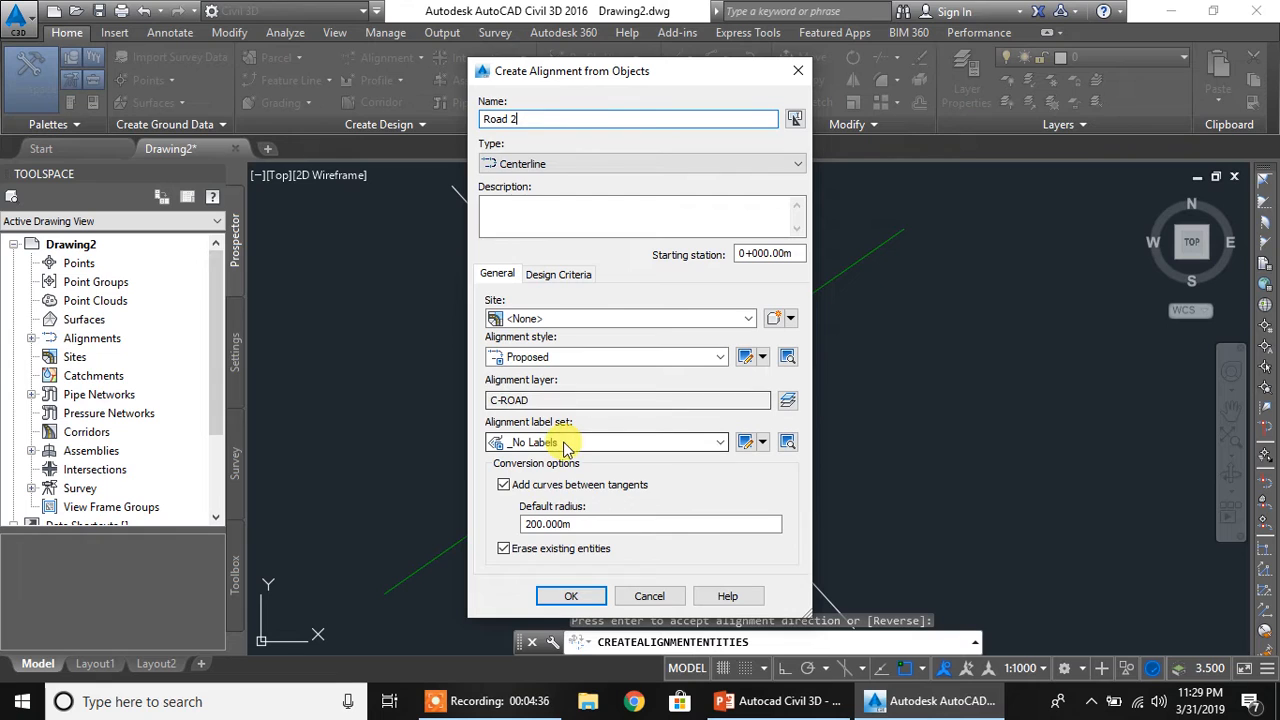
click(572, 596)
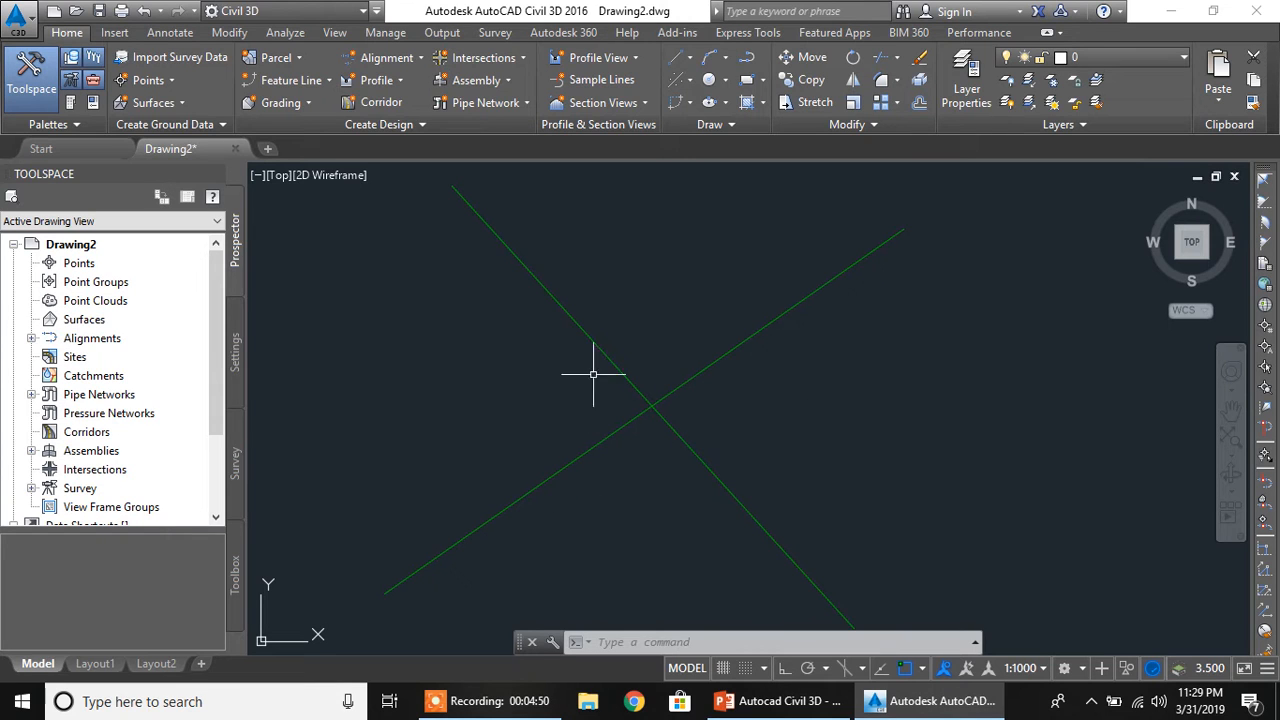
Start a roundabout centred on the crossing of the two alignments, with both alignments as approach roads
click(501, 59)
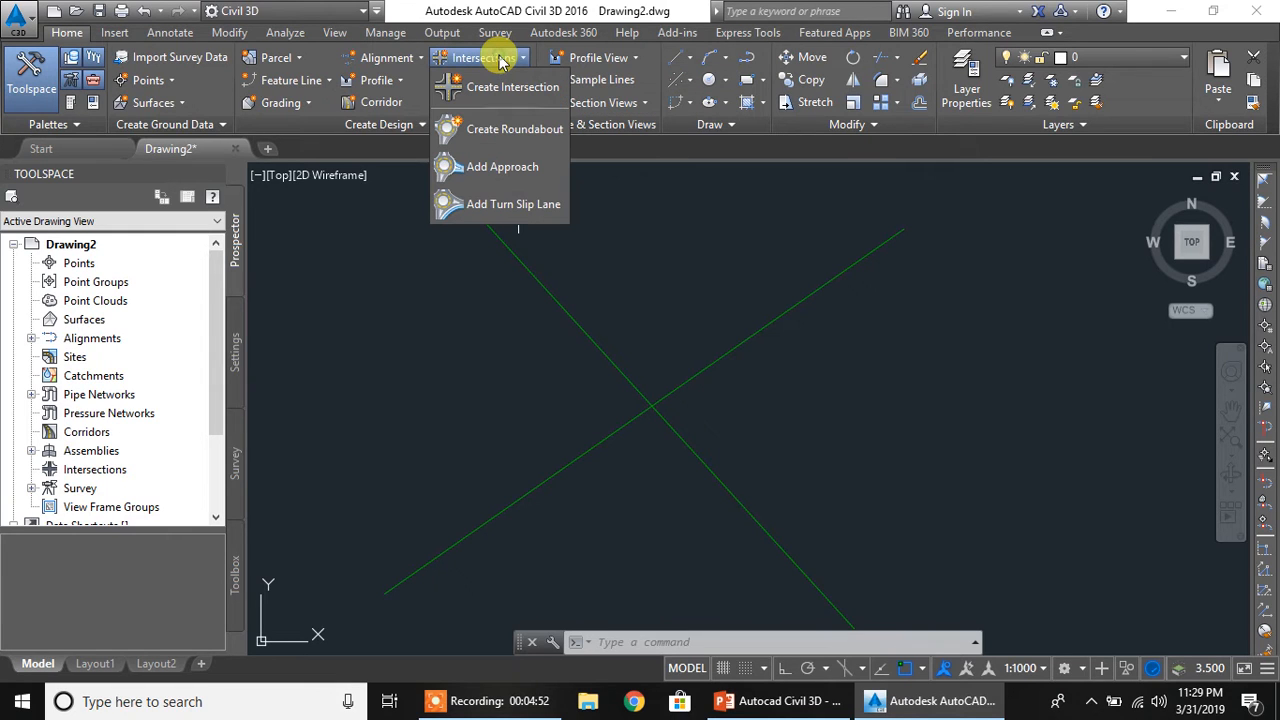
click(512, 133)
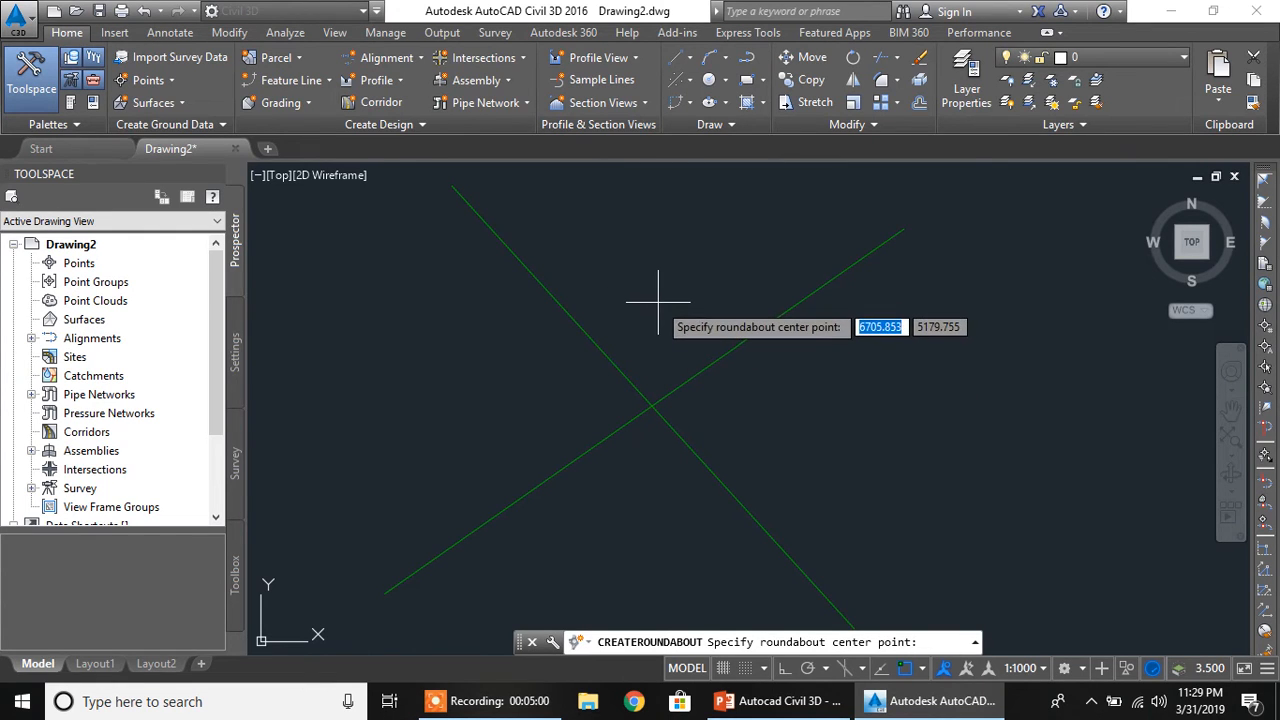
click(651, 406)
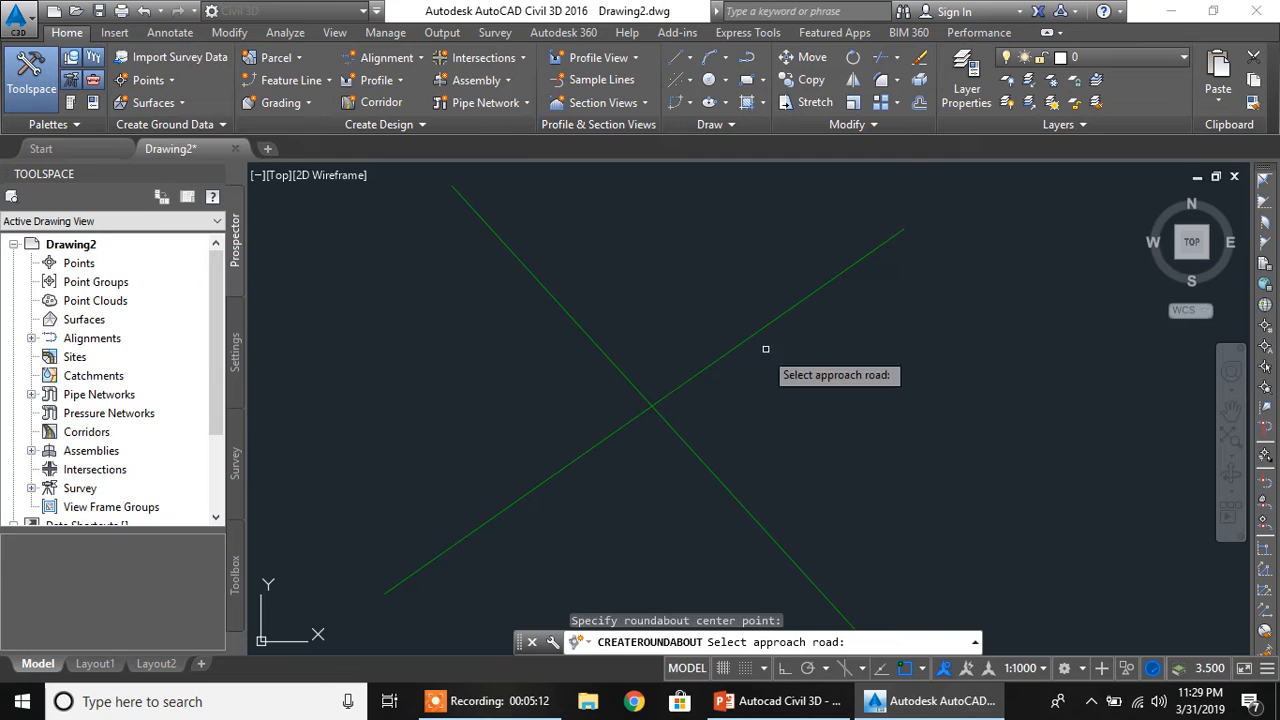
click(802, 300)
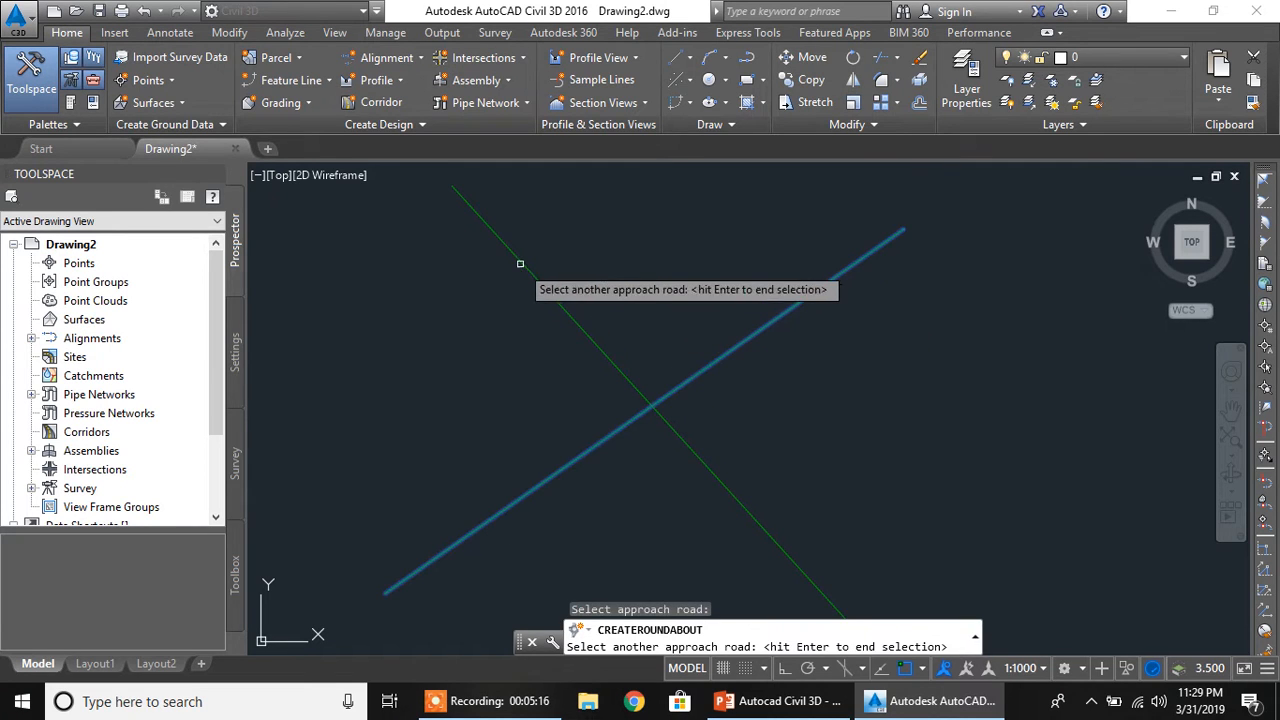
click(520, 259)
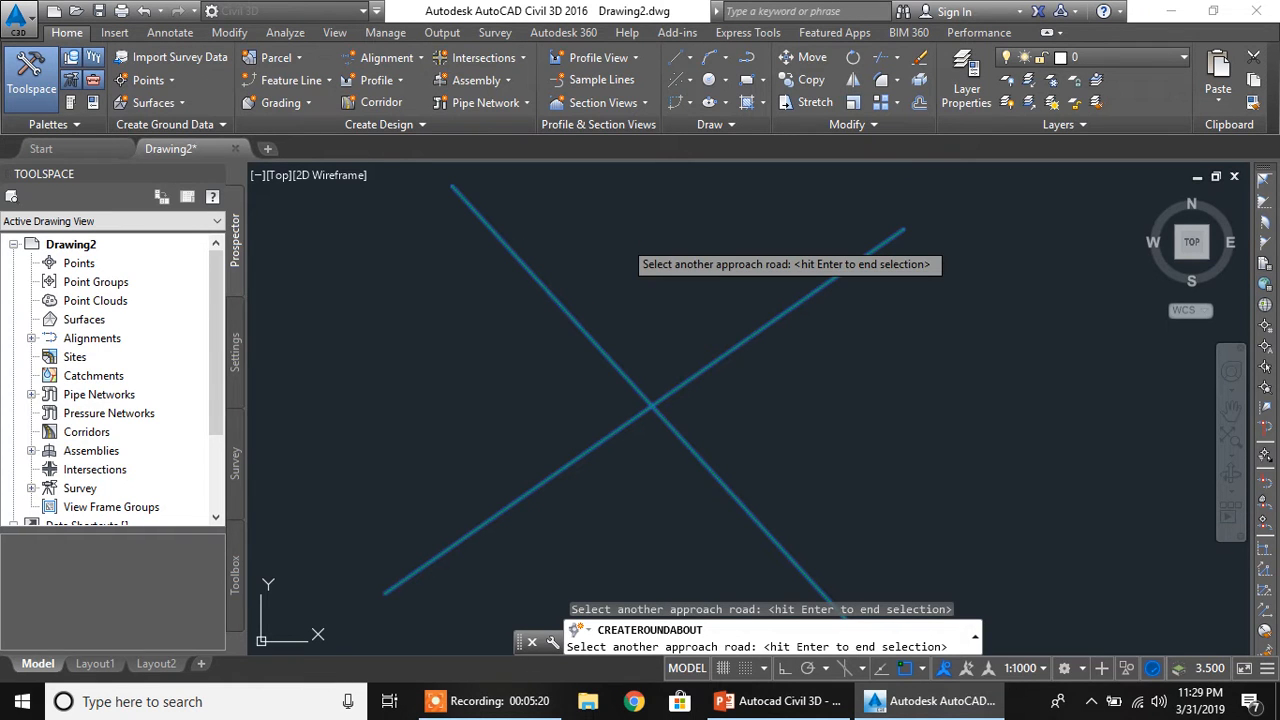
key(Return)
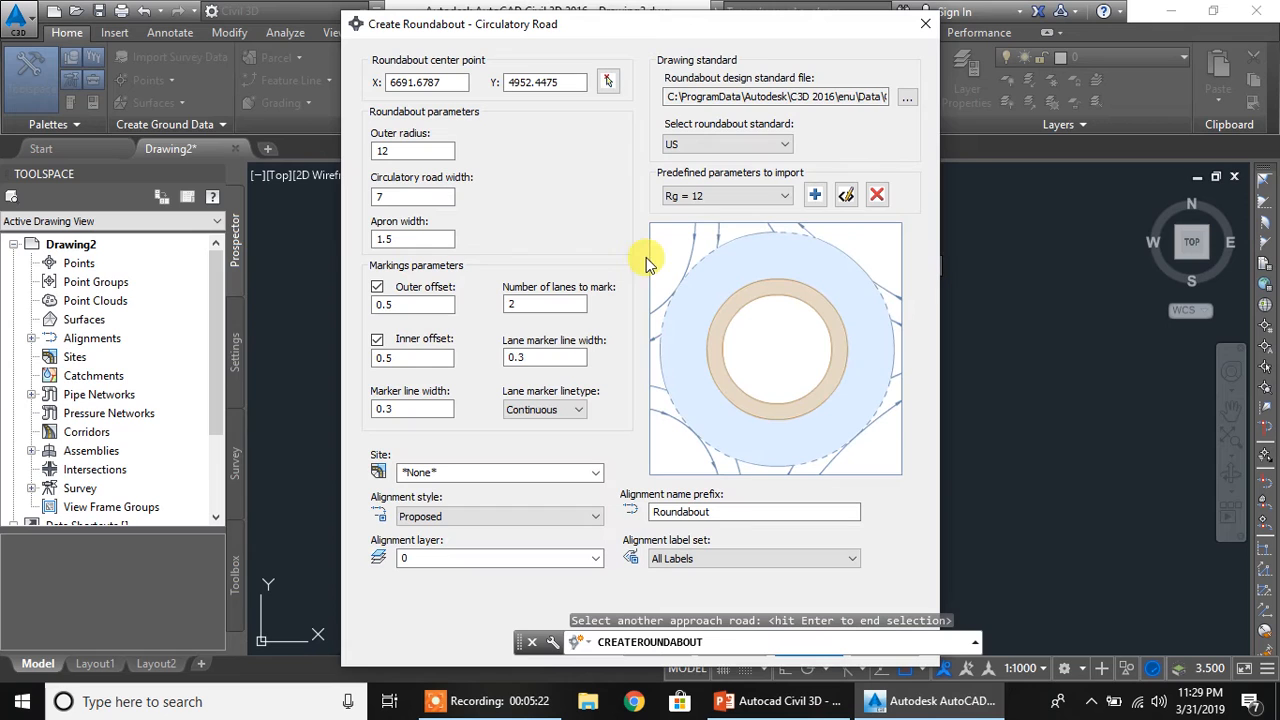
Review the roundabout design standard files and the available roundabout standards, keeping the metric presets file and the US standard
drag(656, 27, 650, 24)
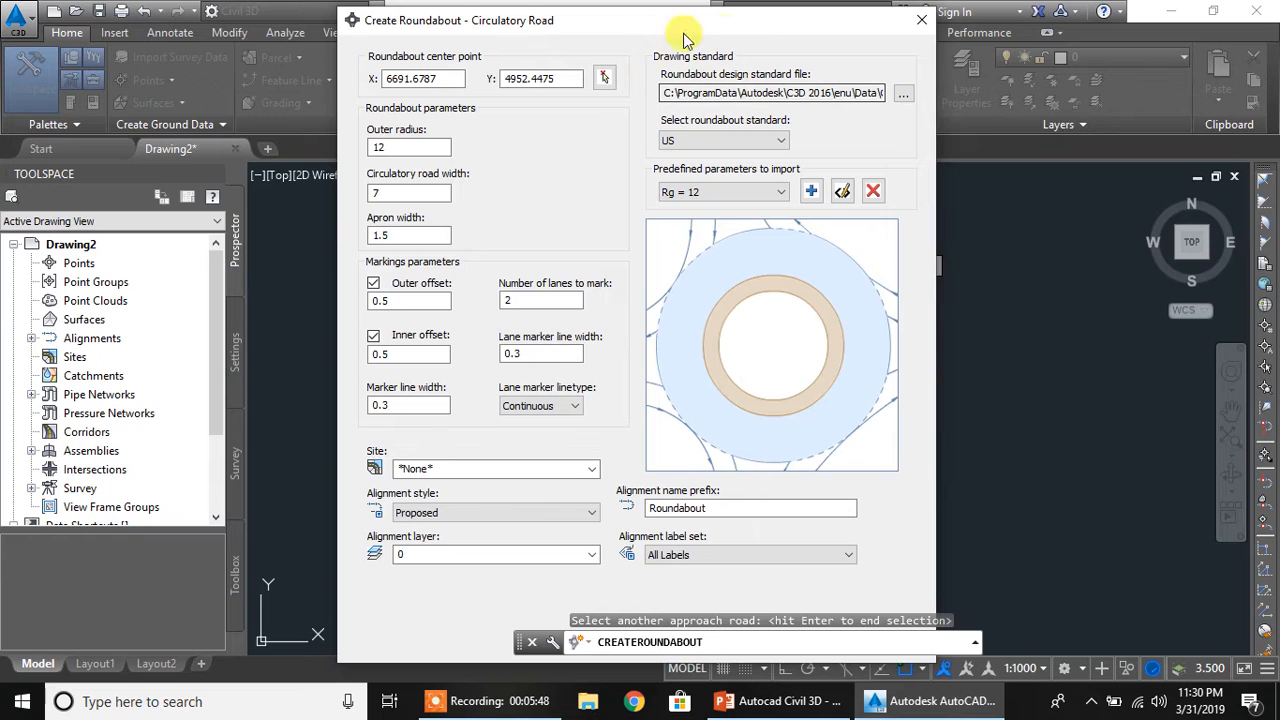
click(903, 97)
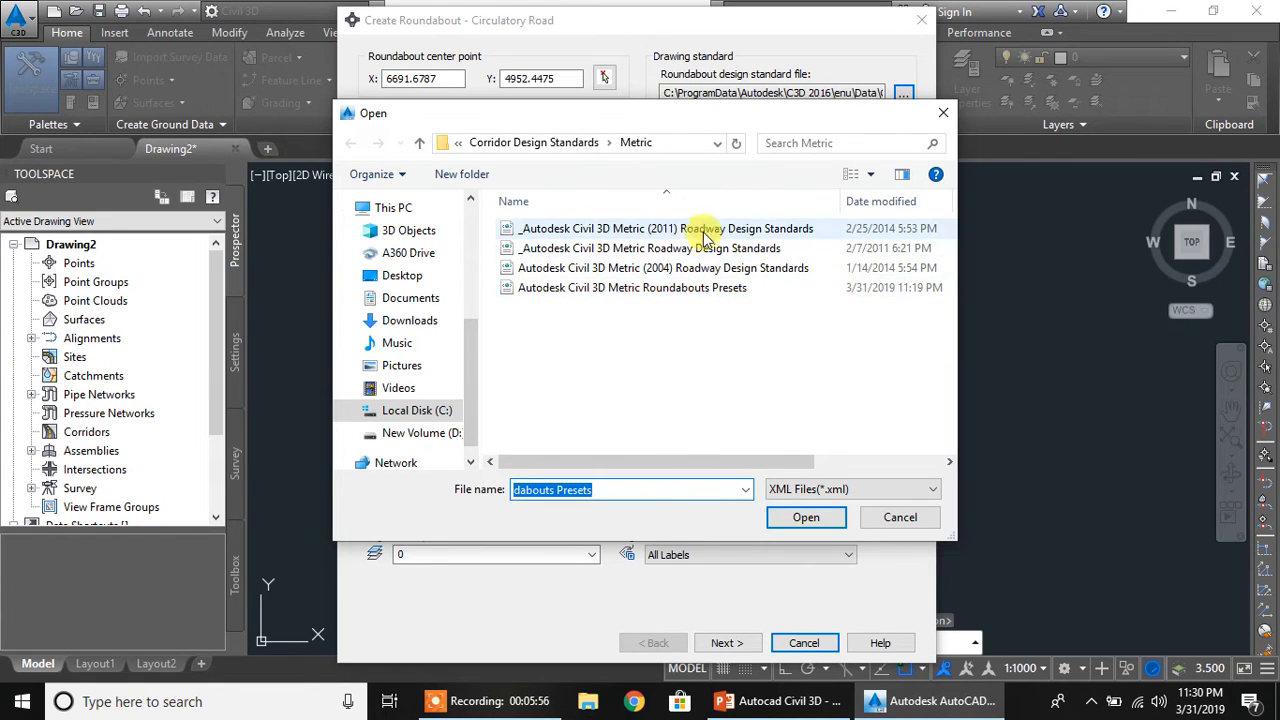
click(843, 527)
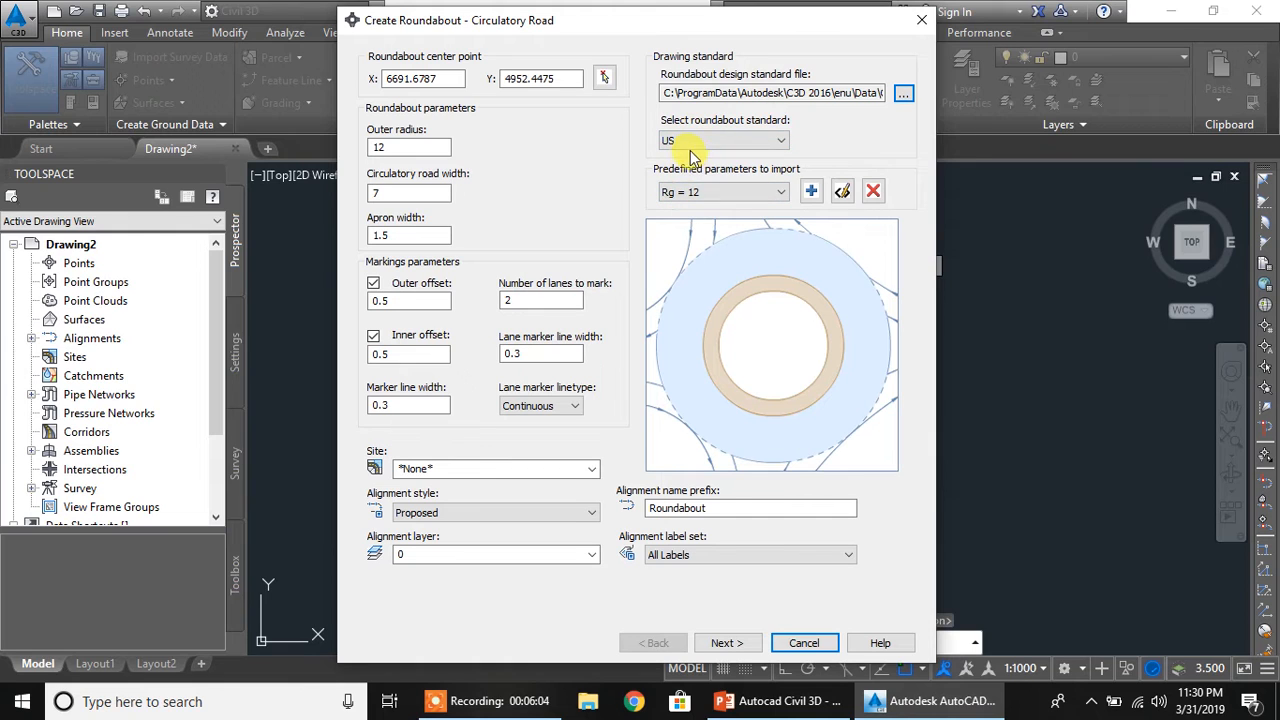
click(733, 142)
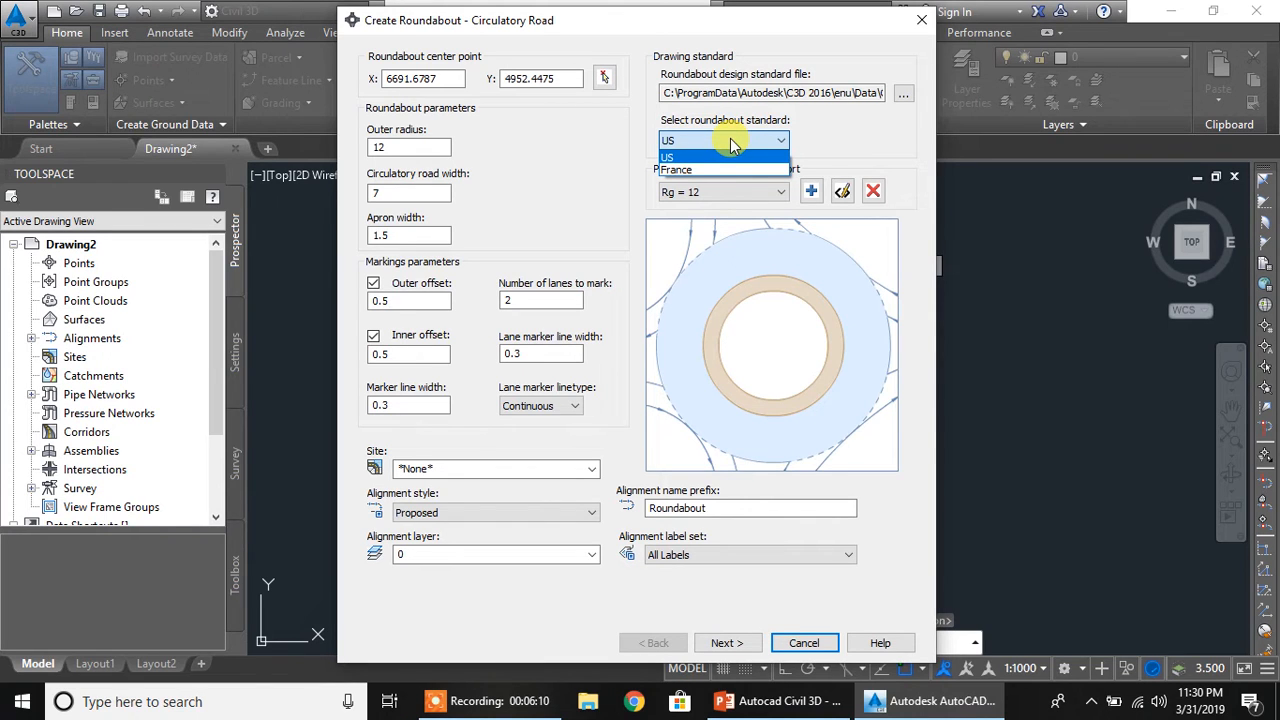
click(733, 143)
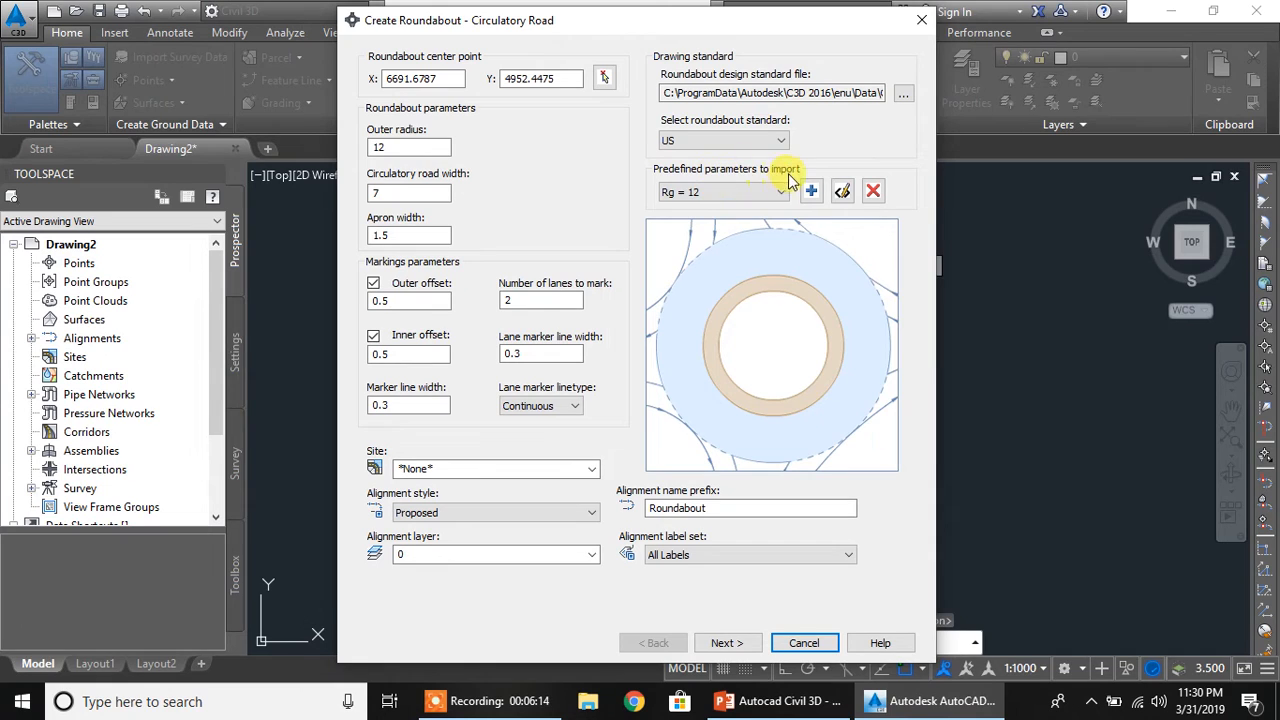
Import the predefined roundabout parameters Rg = 20 and set the outer radius to 20
click(776, 193)
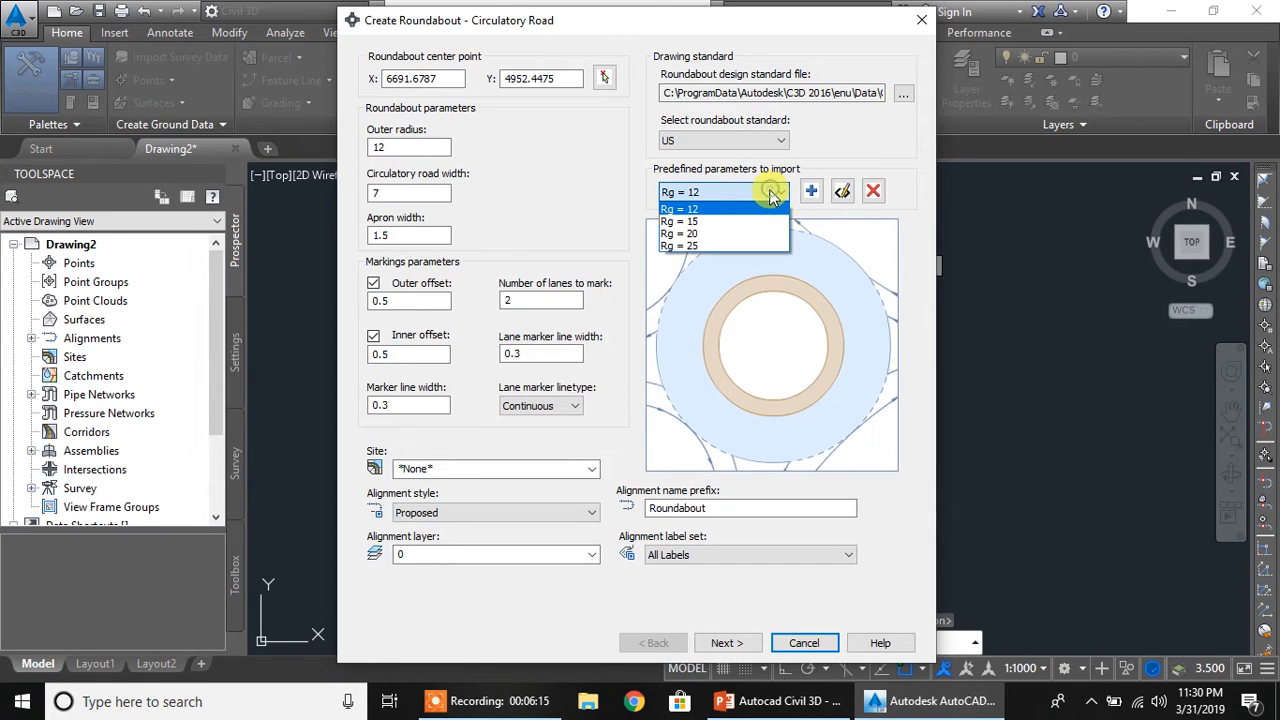
click(698, 234)
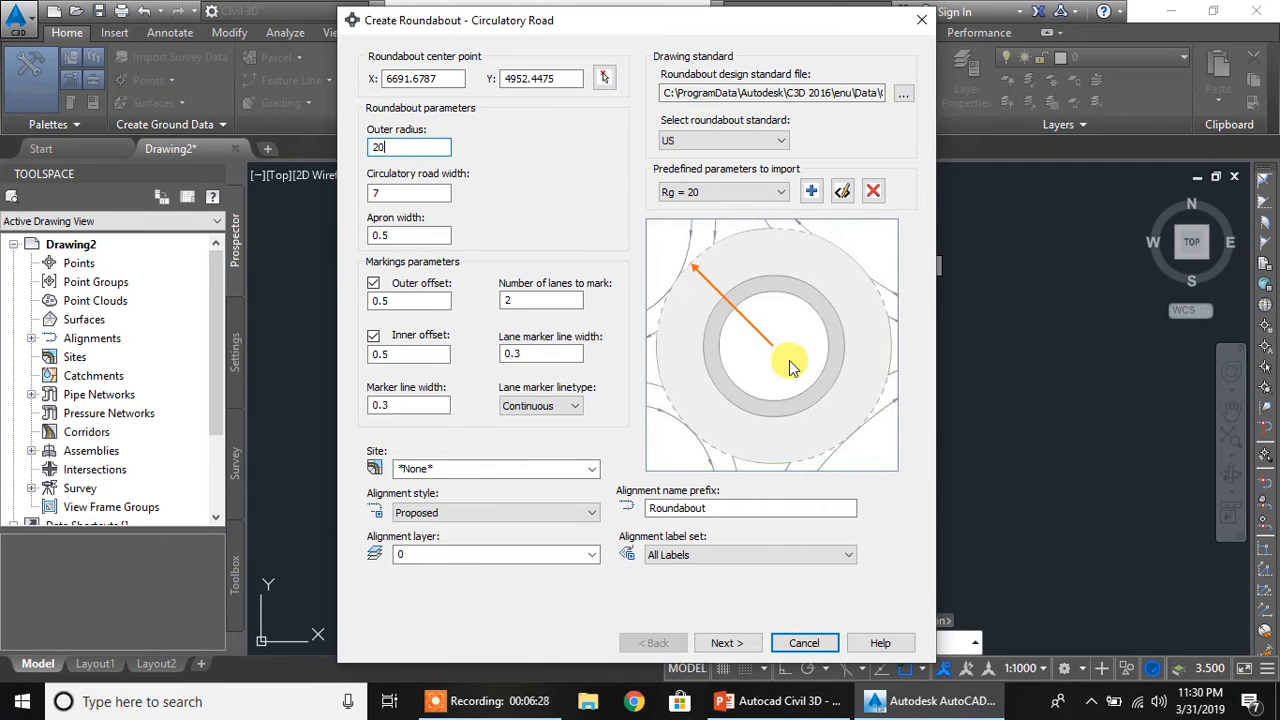
drag(405, 146, 289, 130)
text(20)
Set the roundabout's circulatory road width to 8 and its apron width to 3
click(411, 195)
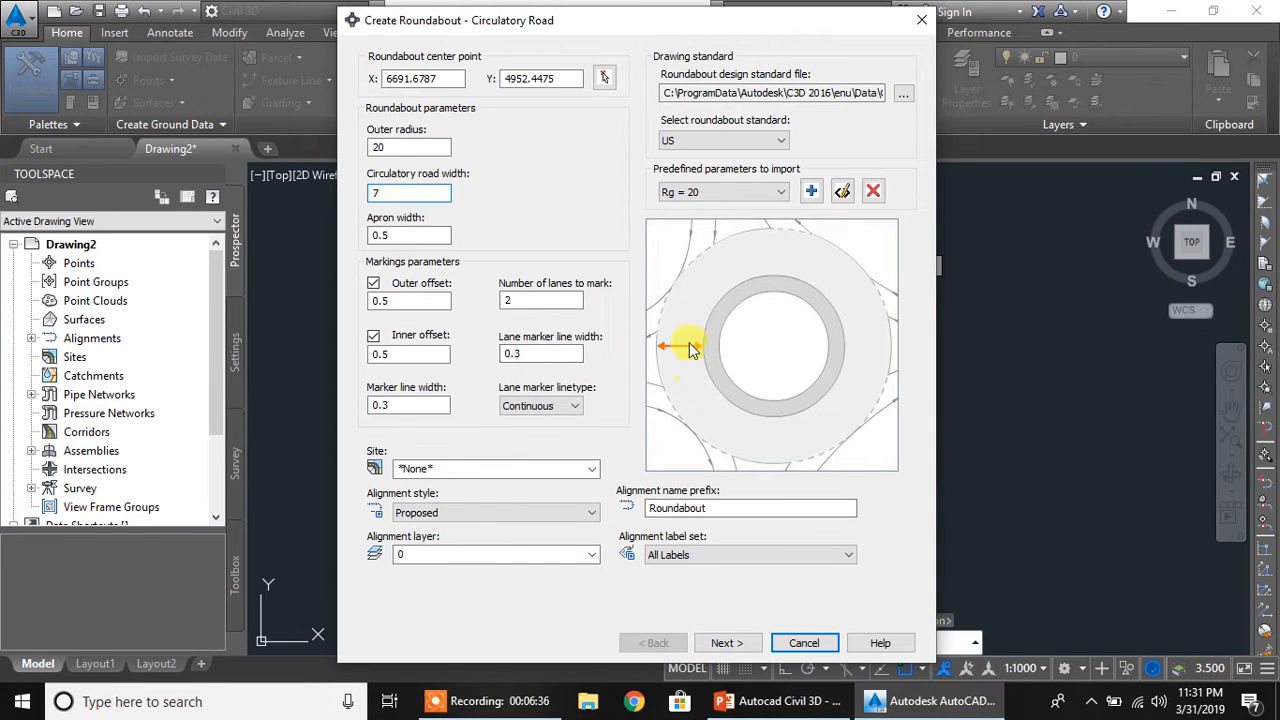
double_click(400, 195)
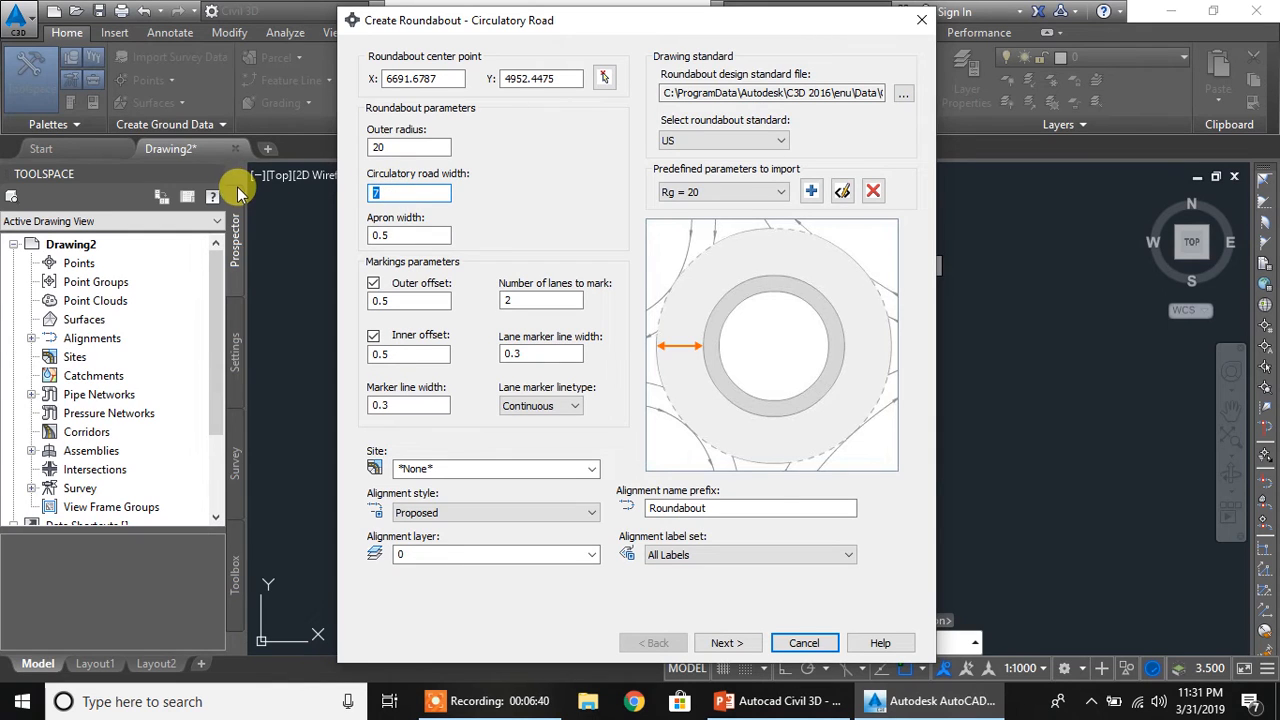
text(8)
click(437, 233)
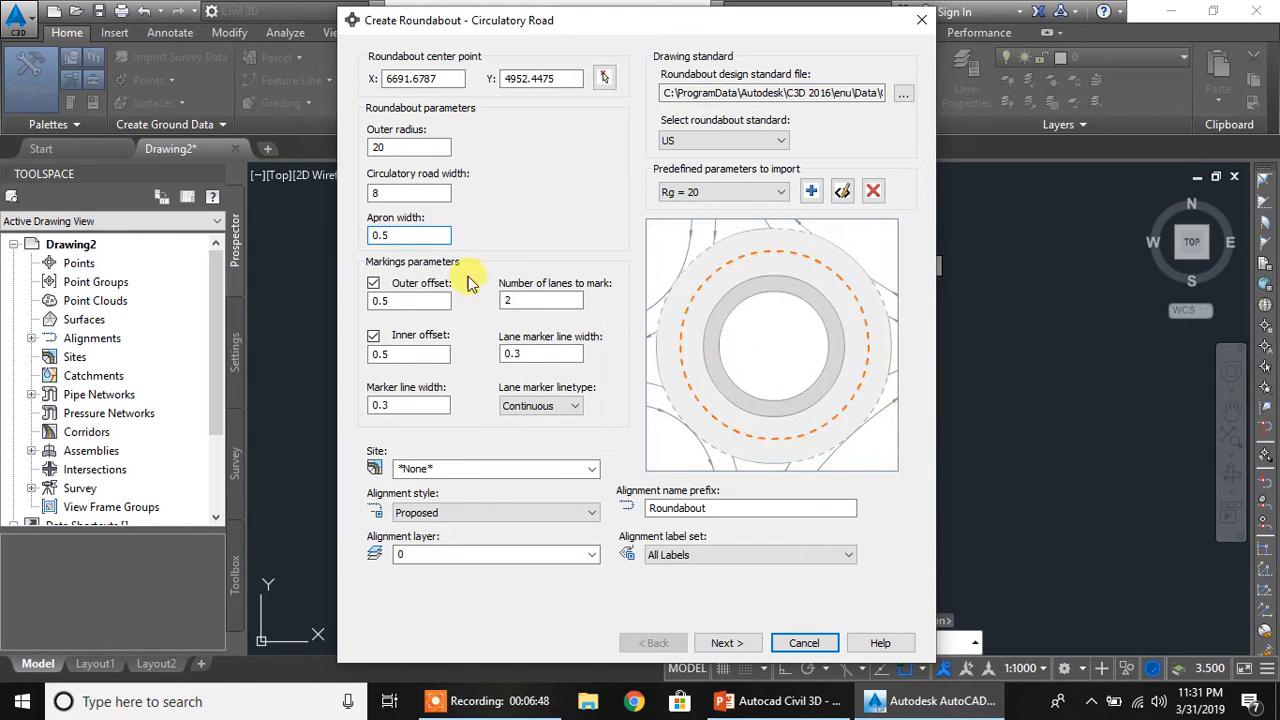
double_click(411, 234)
text(3)
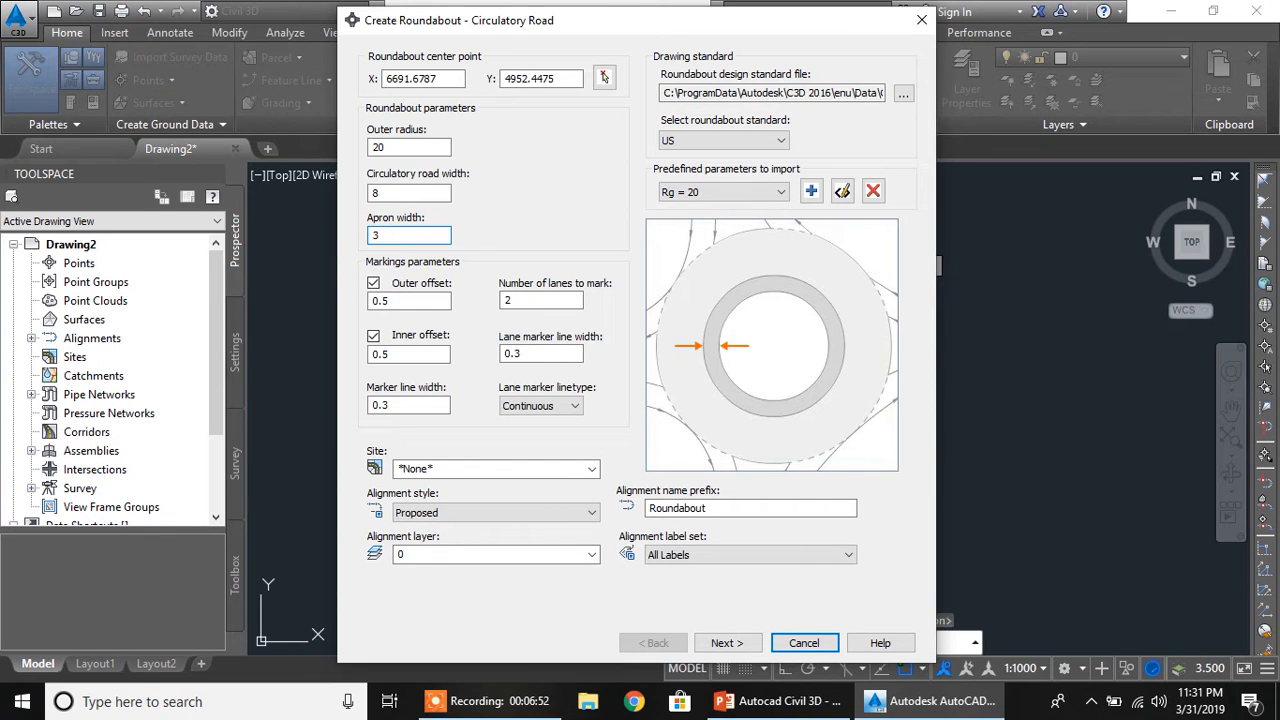
Check the marking offsets, number of lanes and marker widths, and set the lane marker linetype to DASHED
click(385, 301)
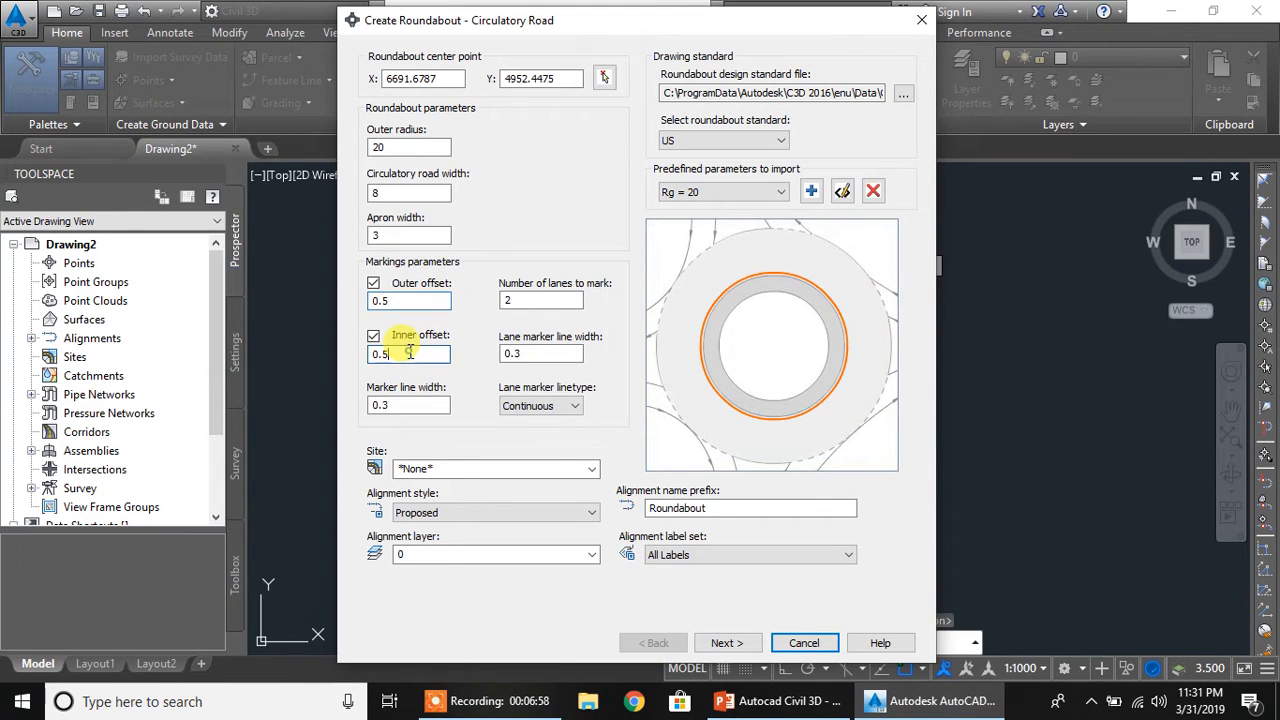
click(540, 300)
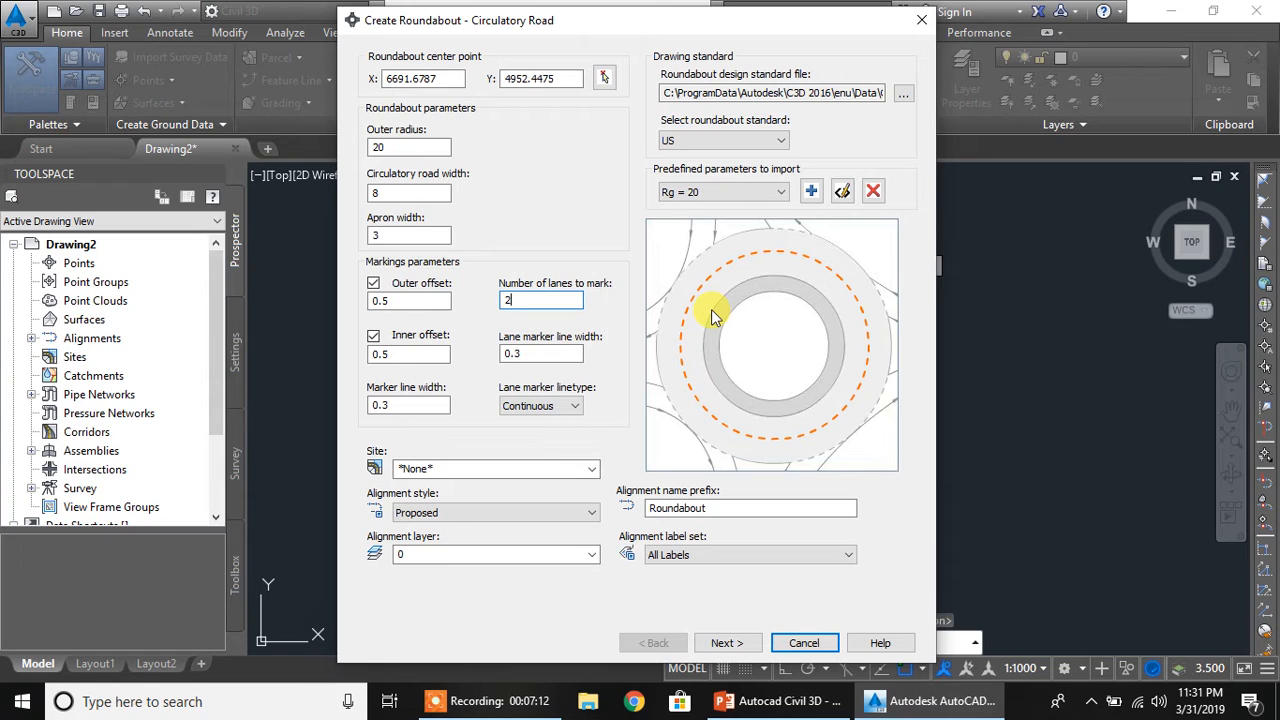
click(525, 353)
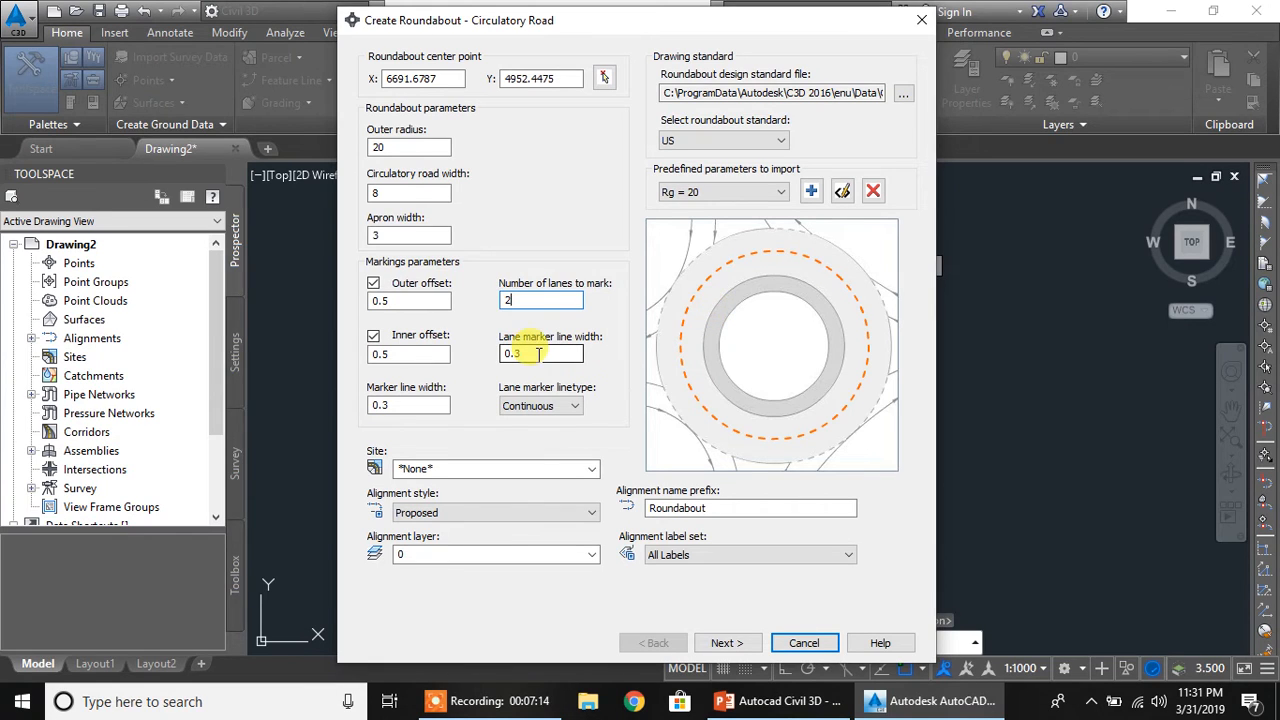
click(412, 406)
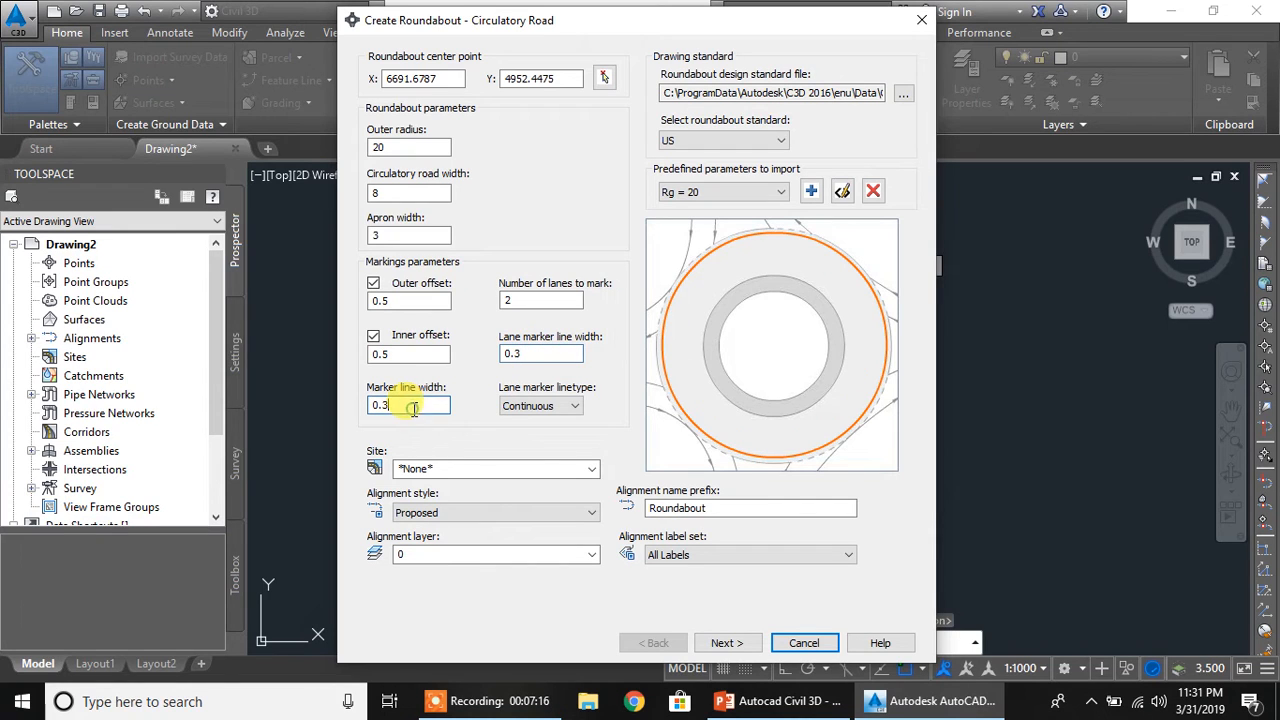
click(565, 410)
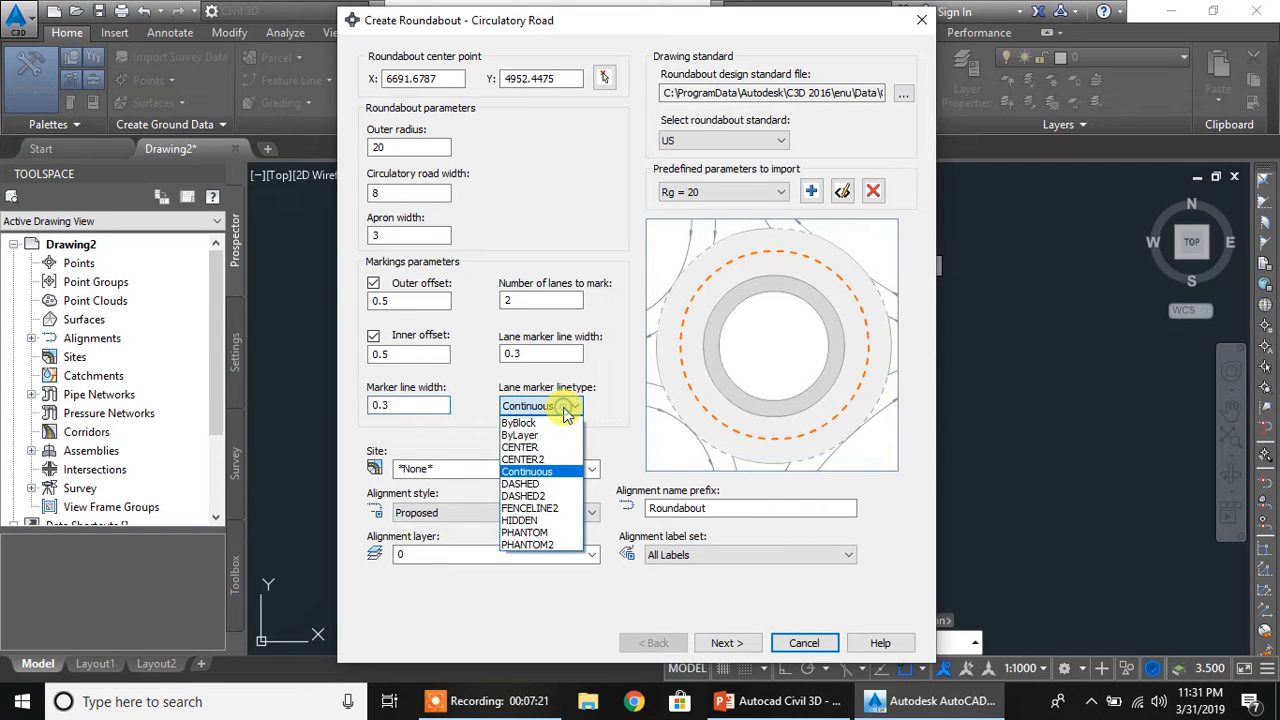
click(537, 488)
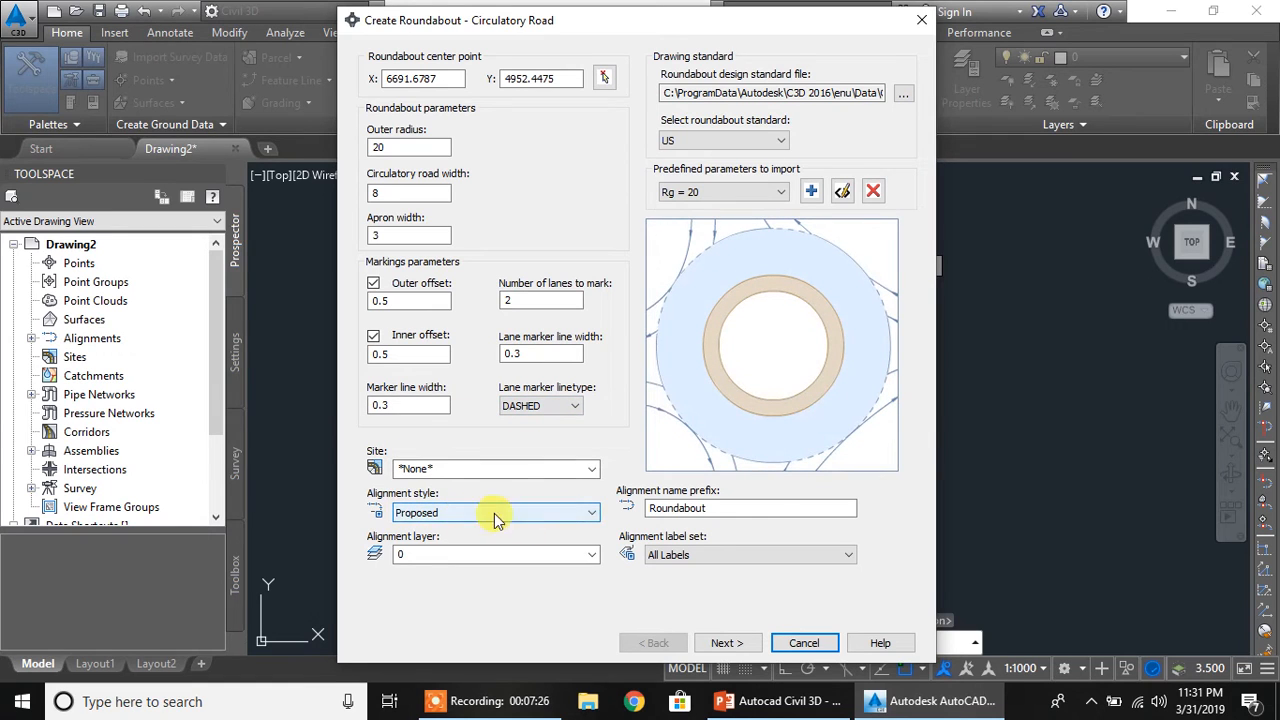
Keep the Proposed alignment style and alignment layer 0 for the circulatory road
click(580, 515)
click(580, 518)
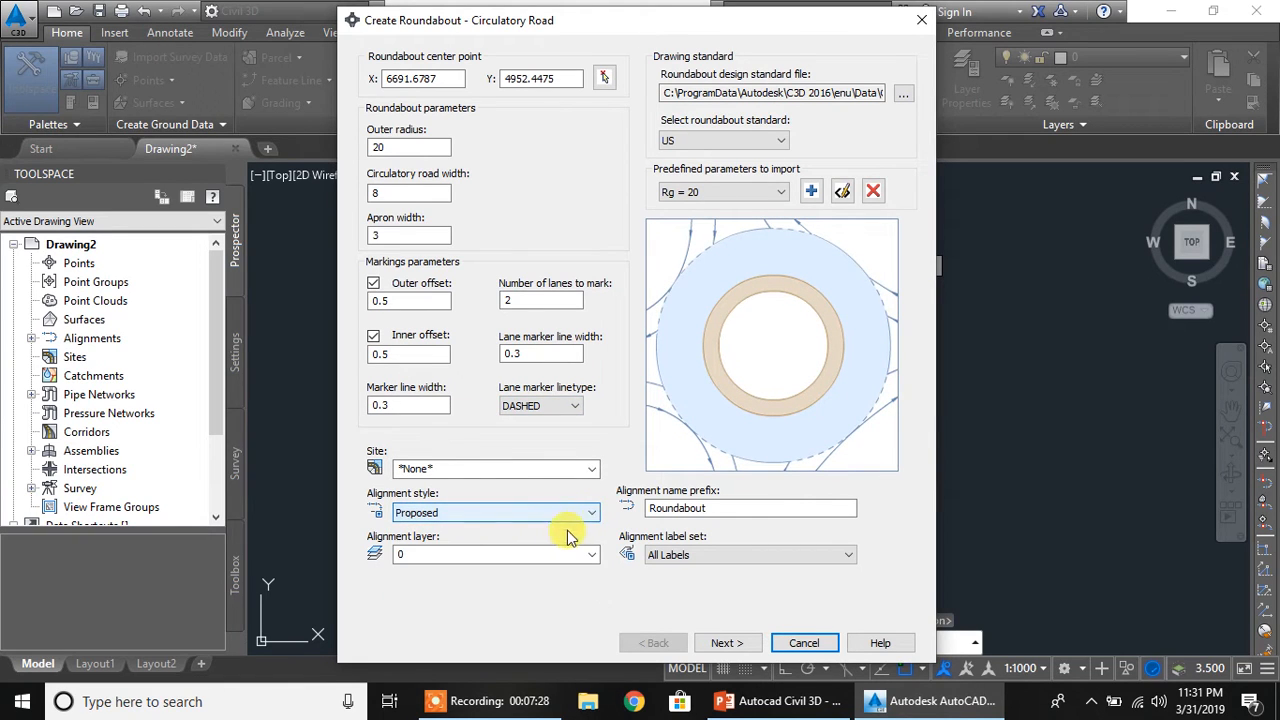
click(591, 556)
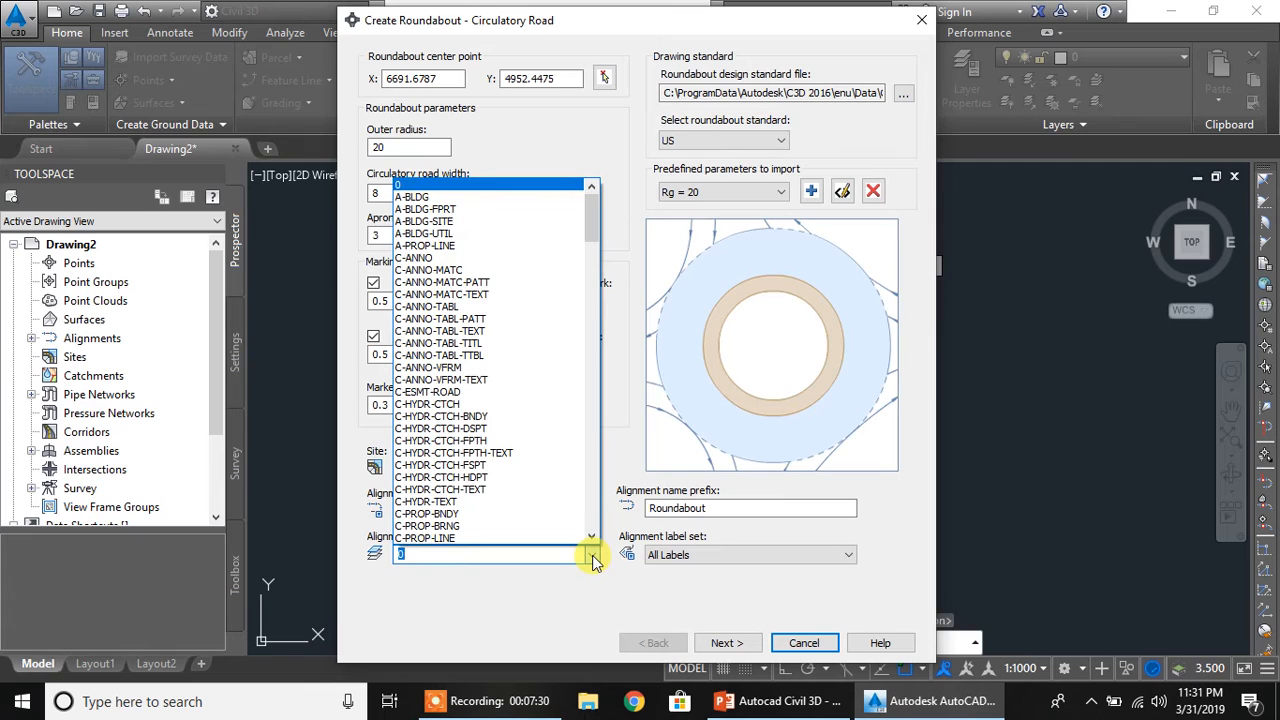
click(517, 186)
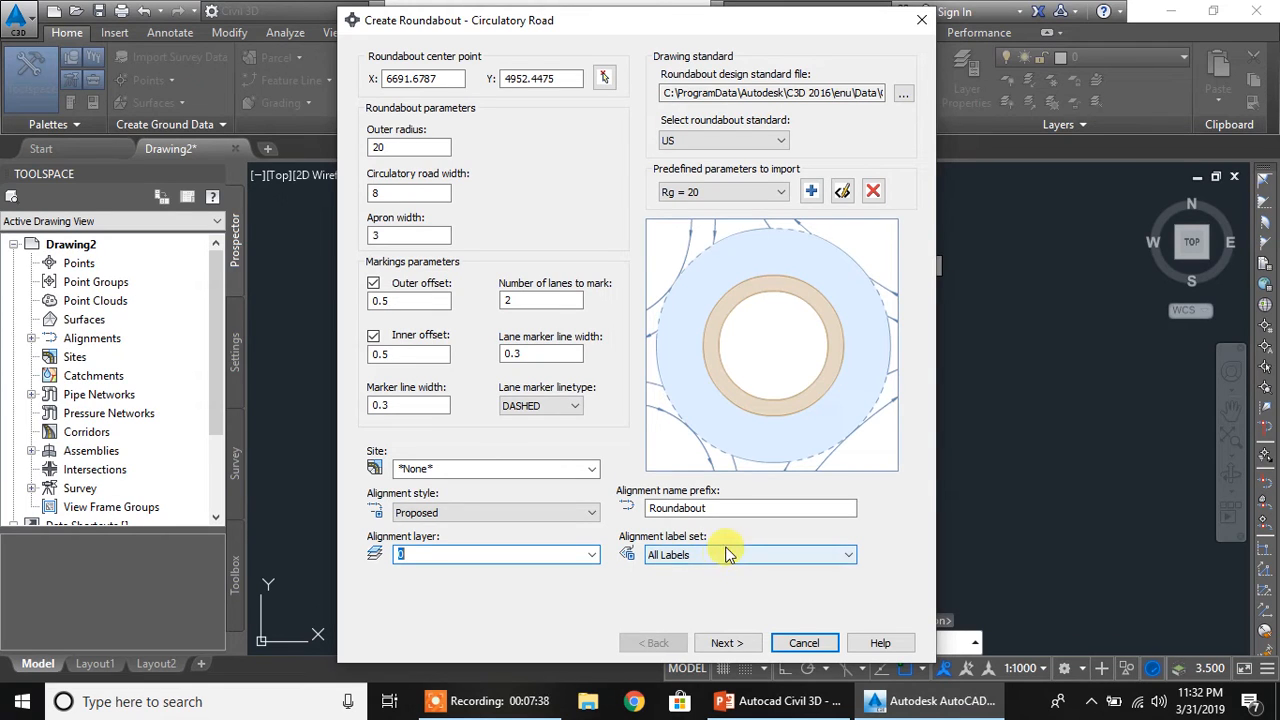
Proceed to the approach road settings and import the predefined parameters Rg = 20 for the north to south approach
click(730, 645)
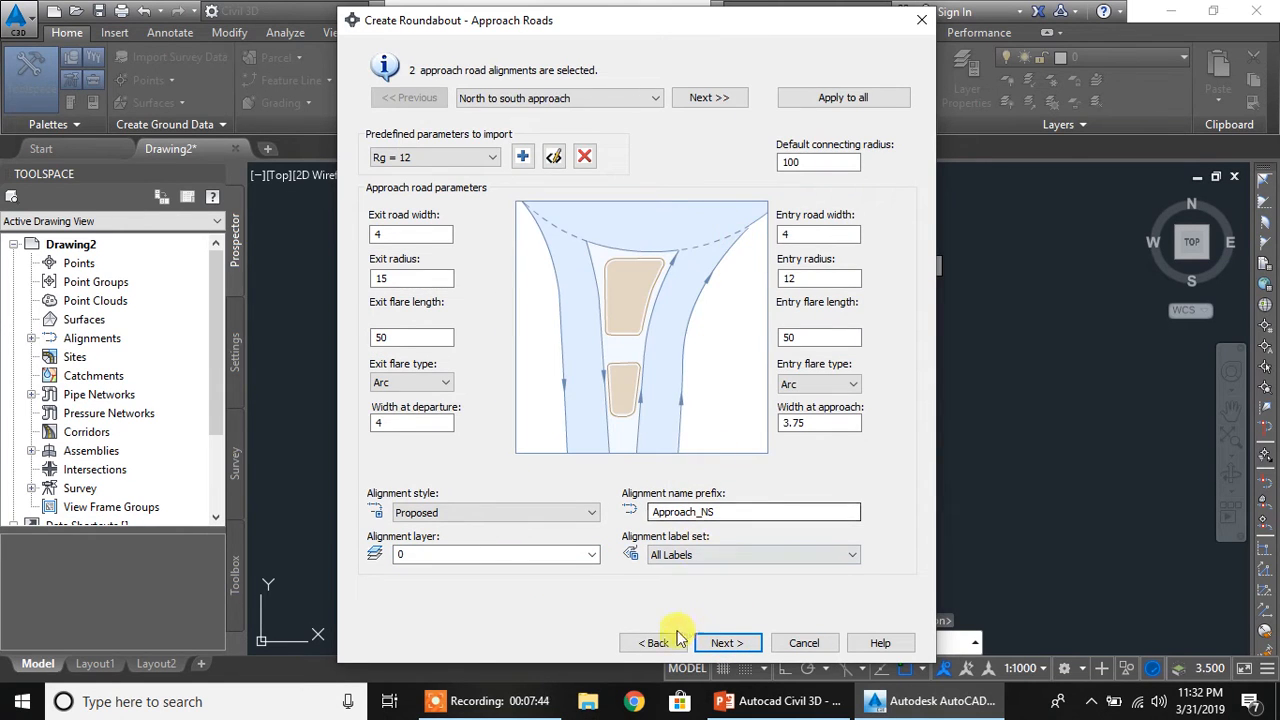
click(655, 643)
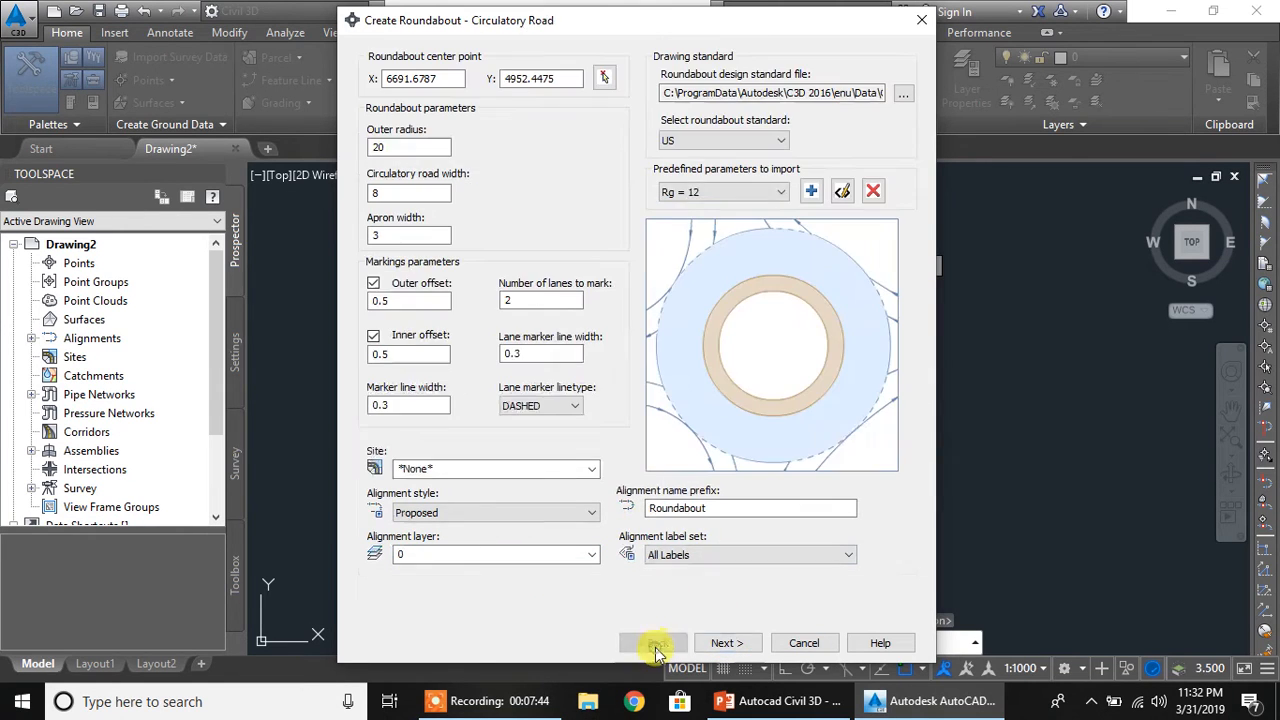
click(725, 647)
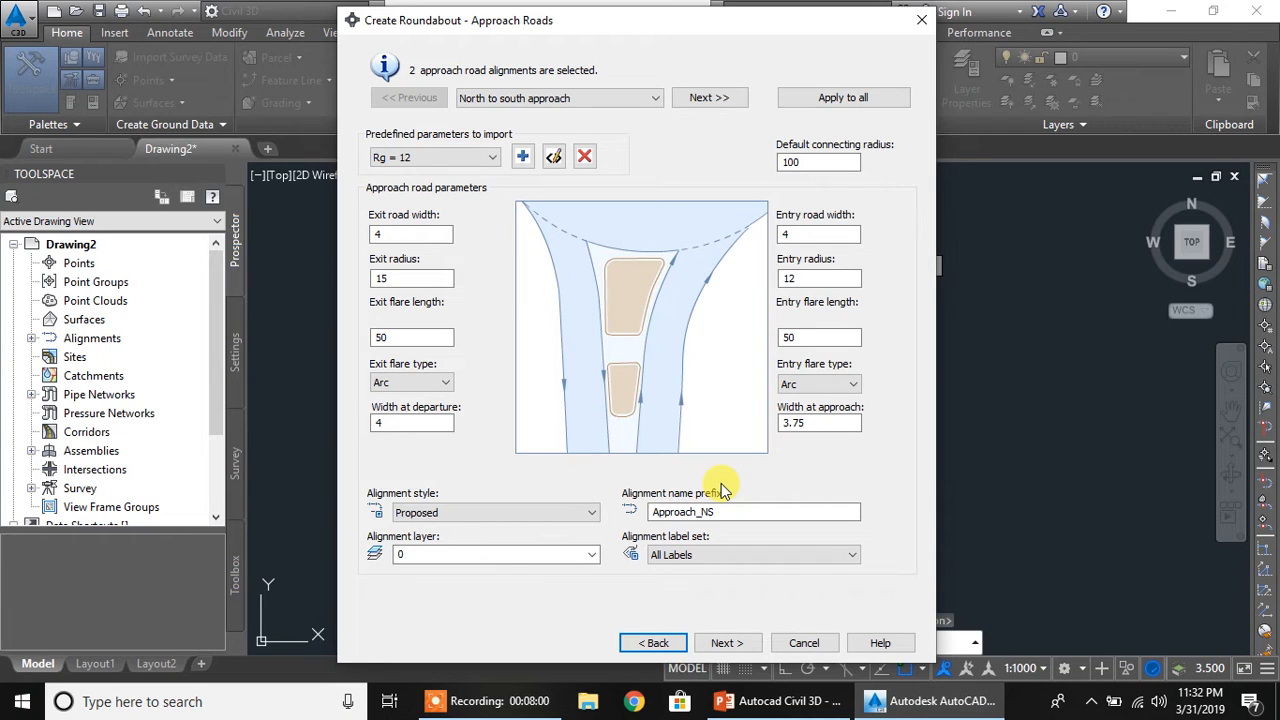
click(455, 160)
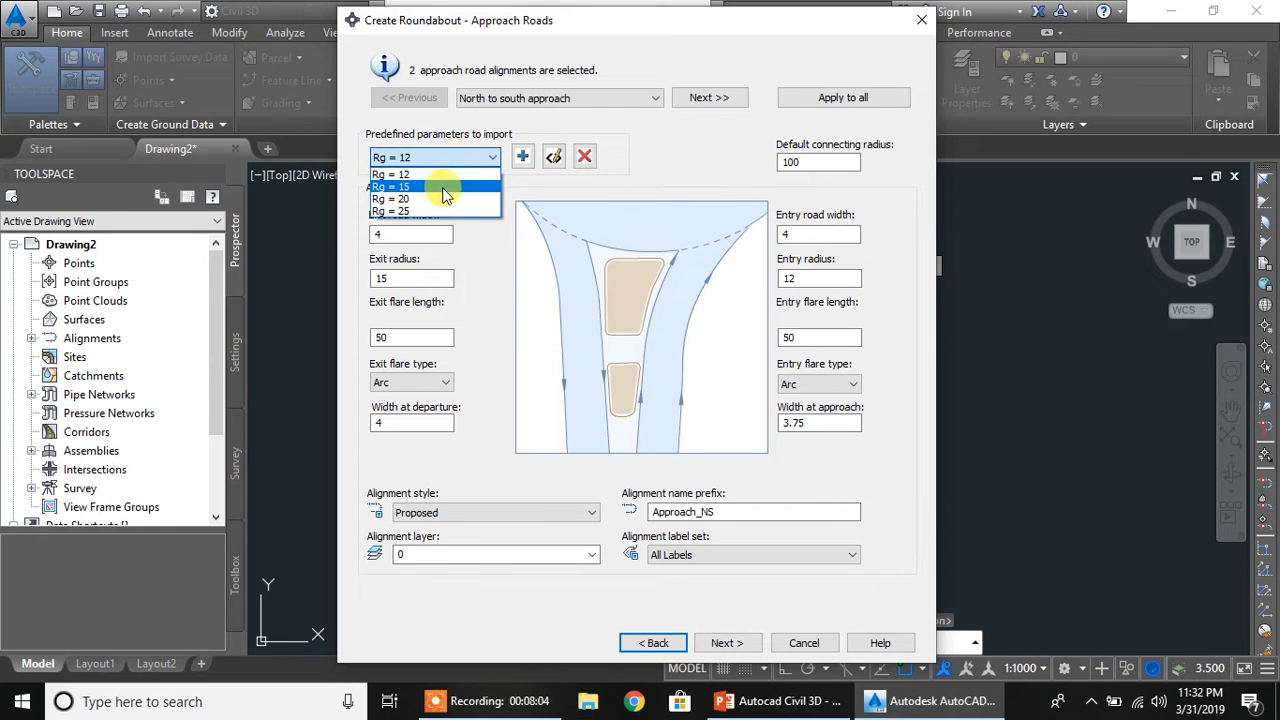
click(435, 198)
Examine the north to south approach's exit and entry widths, radii and flare lengths, the connecting radius and the exit flare type, keeping Arc
click(422, 234)
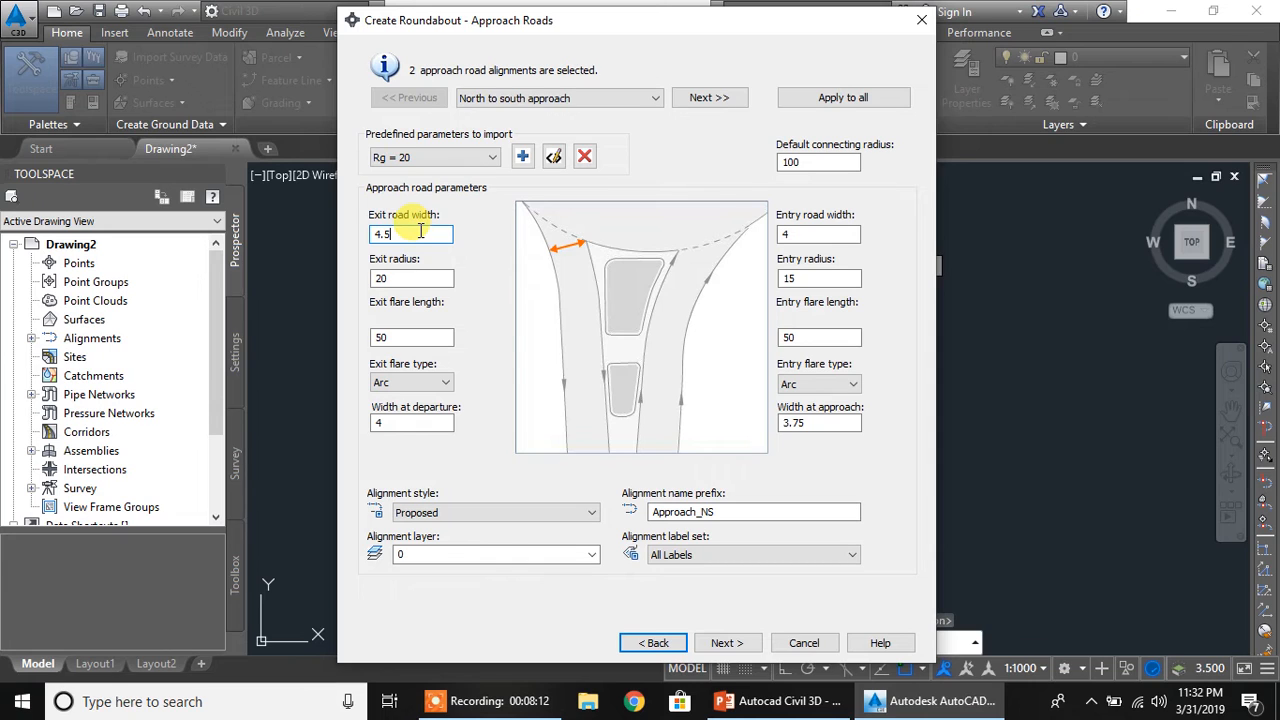
click(438, 276)
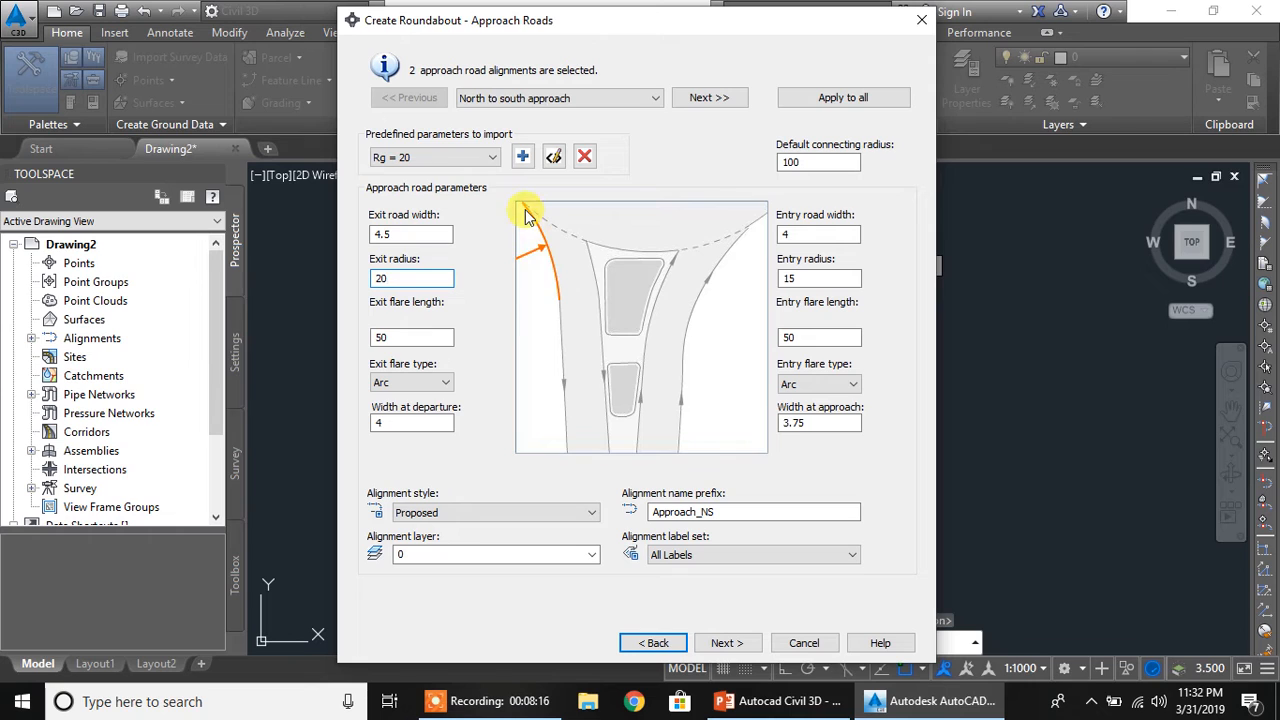
click(417, 338)
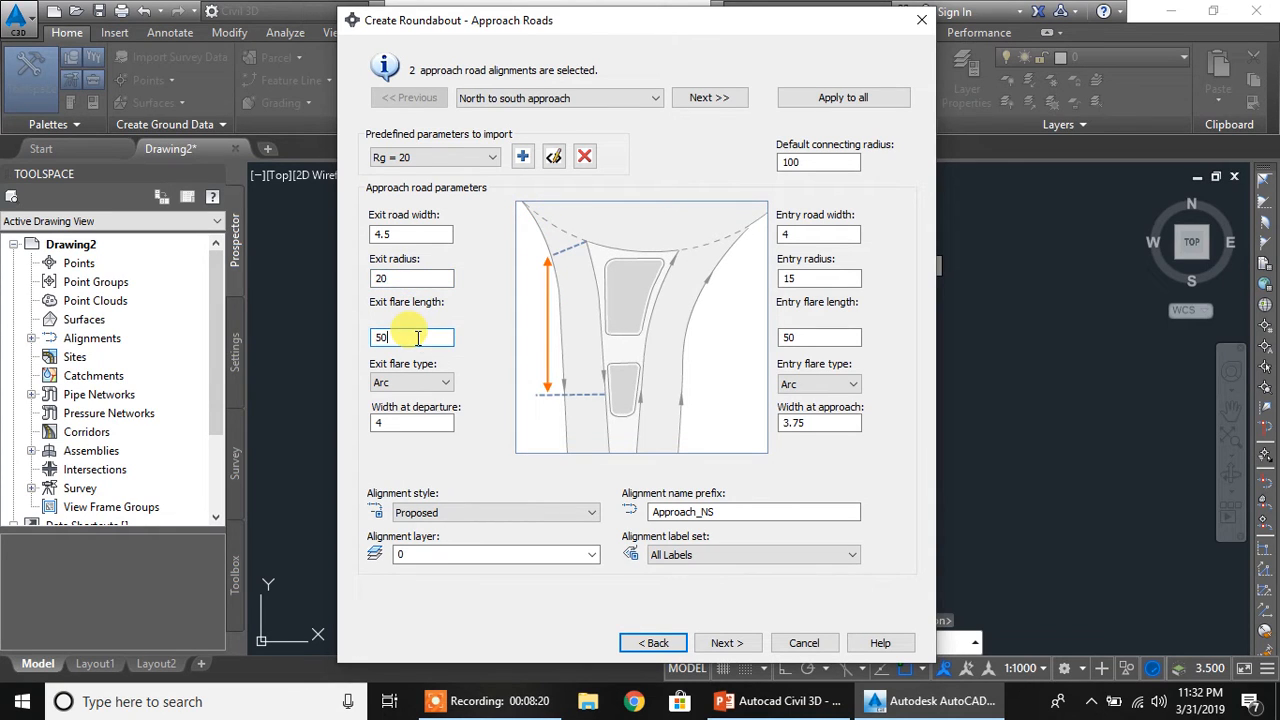
click(416, 382)
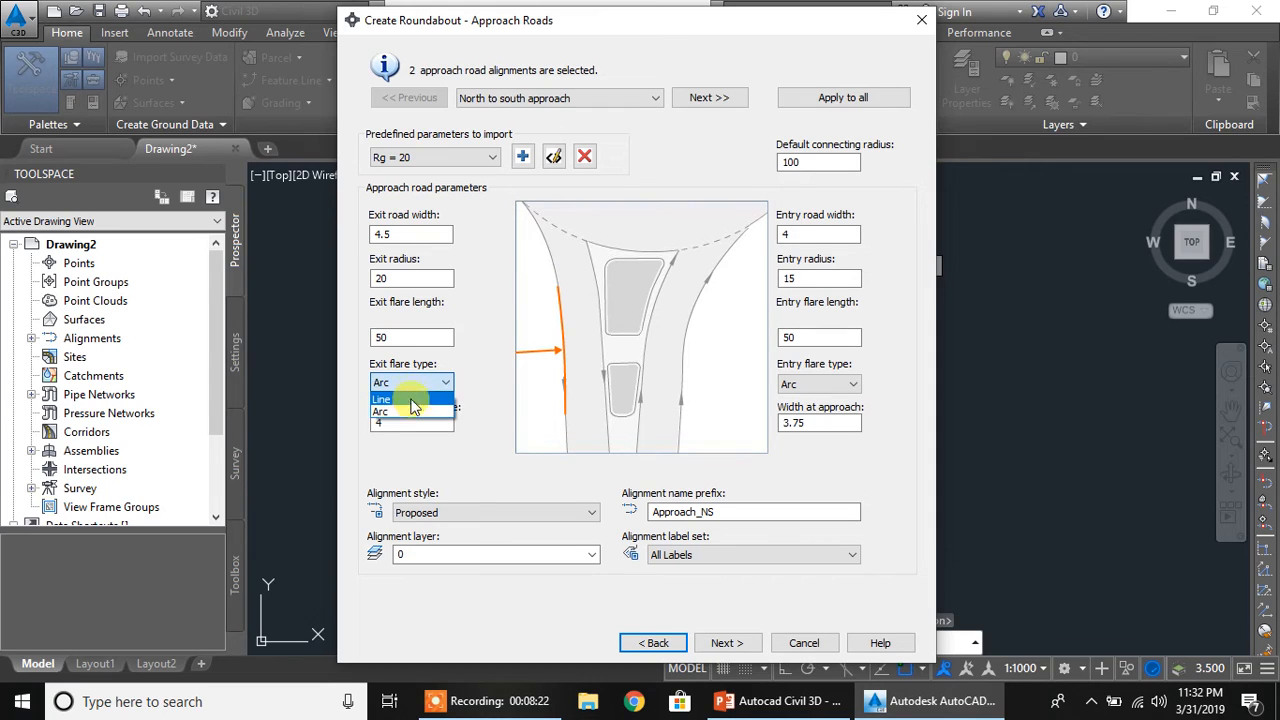
click(412, 411)
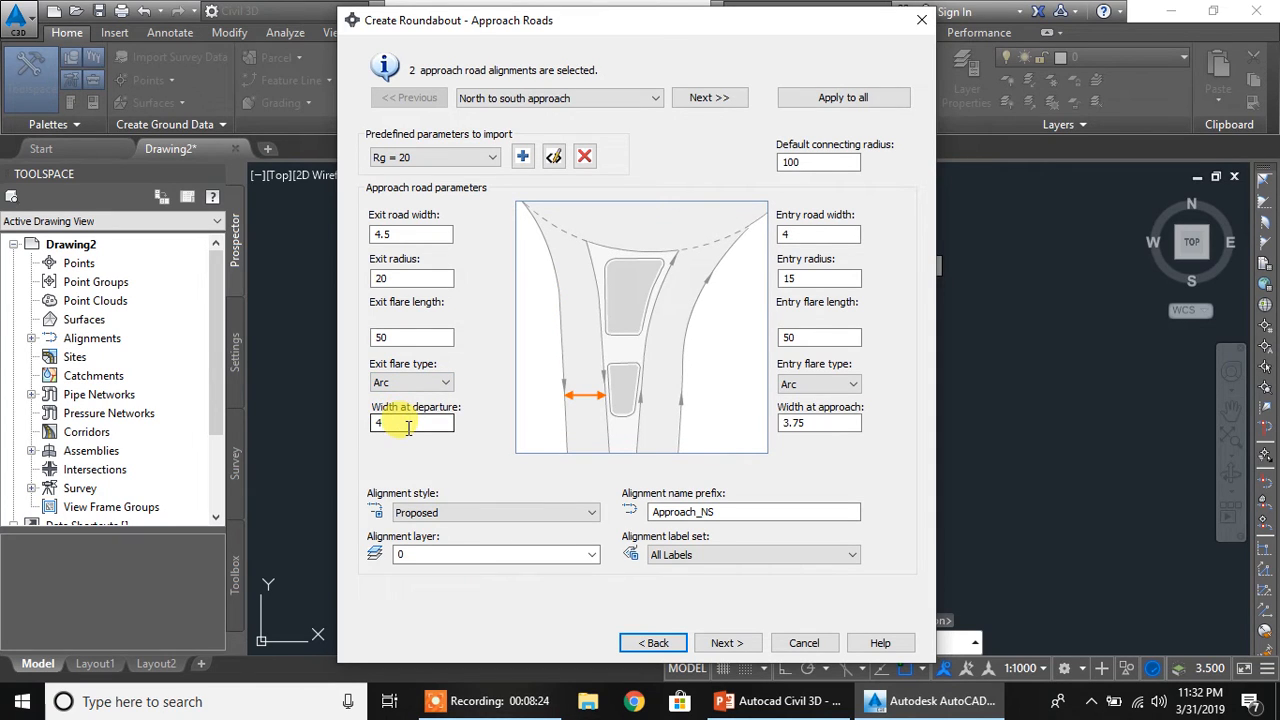
click(408, 427)
click(815, 162)
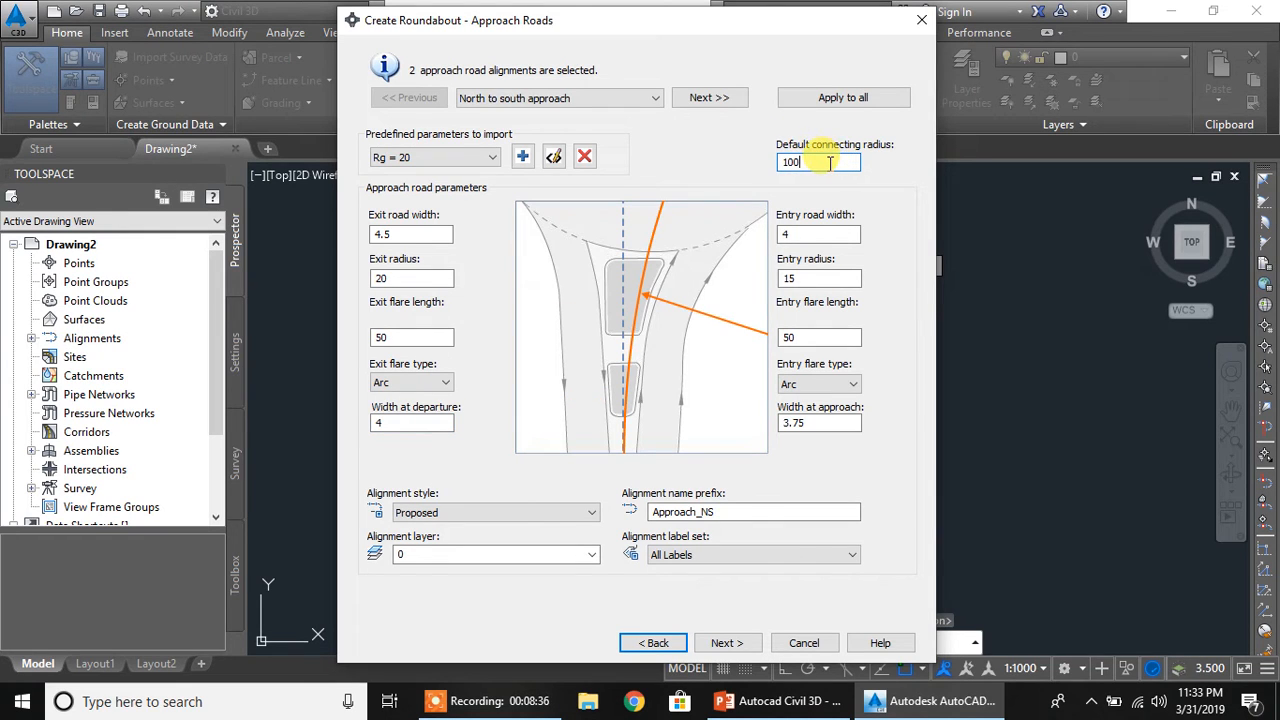
click(813, 233)
click(818, 278)
click(818, 338)
click(820, 423)
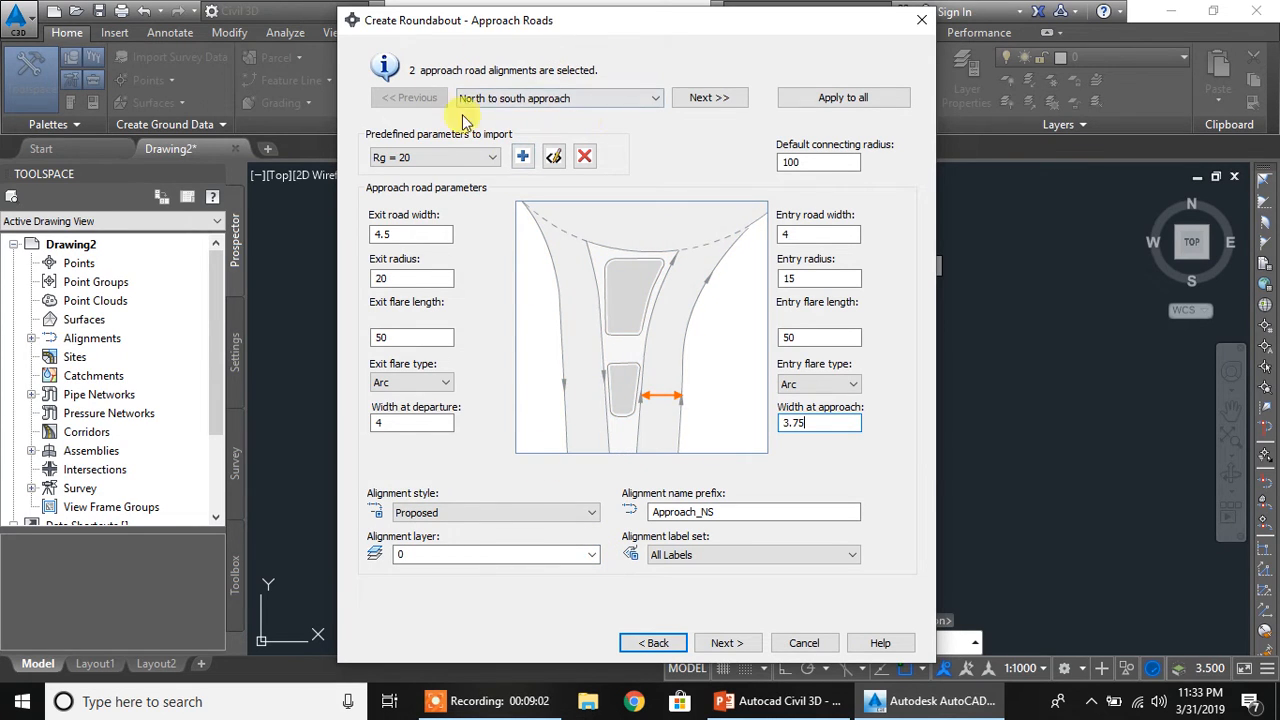
Proceed past the east to west approach to the island settings and import the predefined parameters Rg = 20 for that approach's islands
click(706, 97)
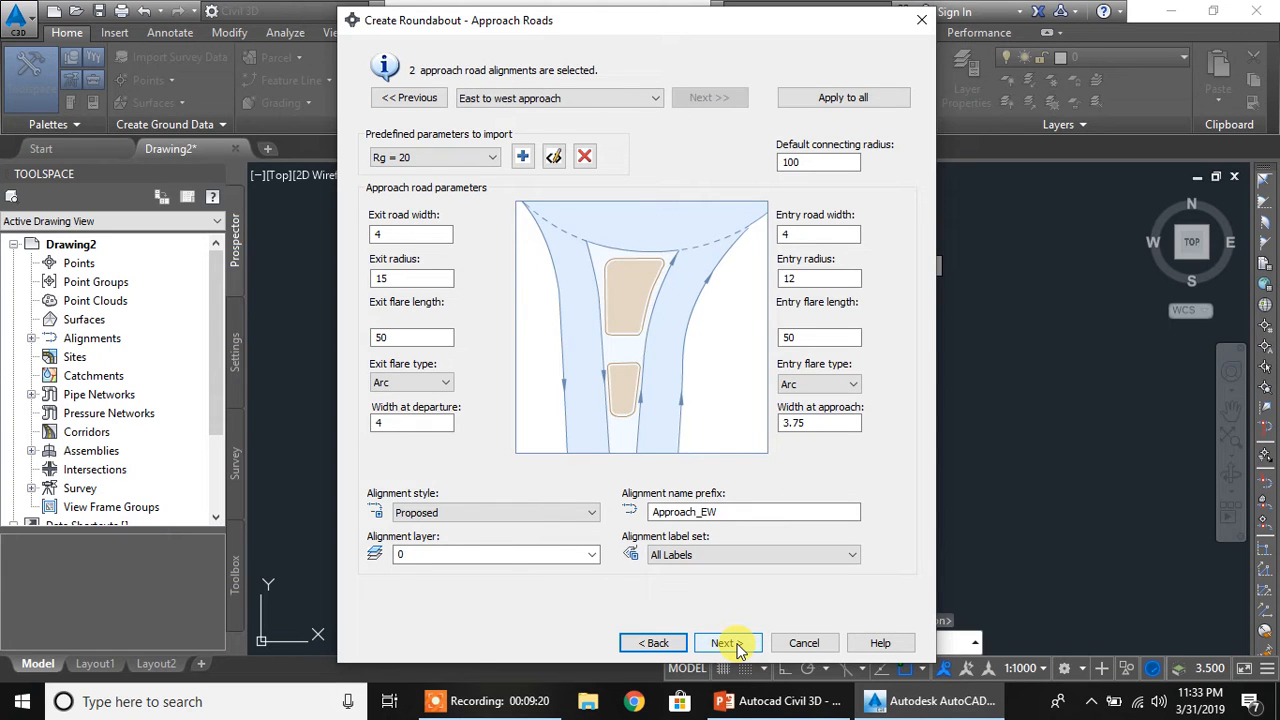
click(728, 643)
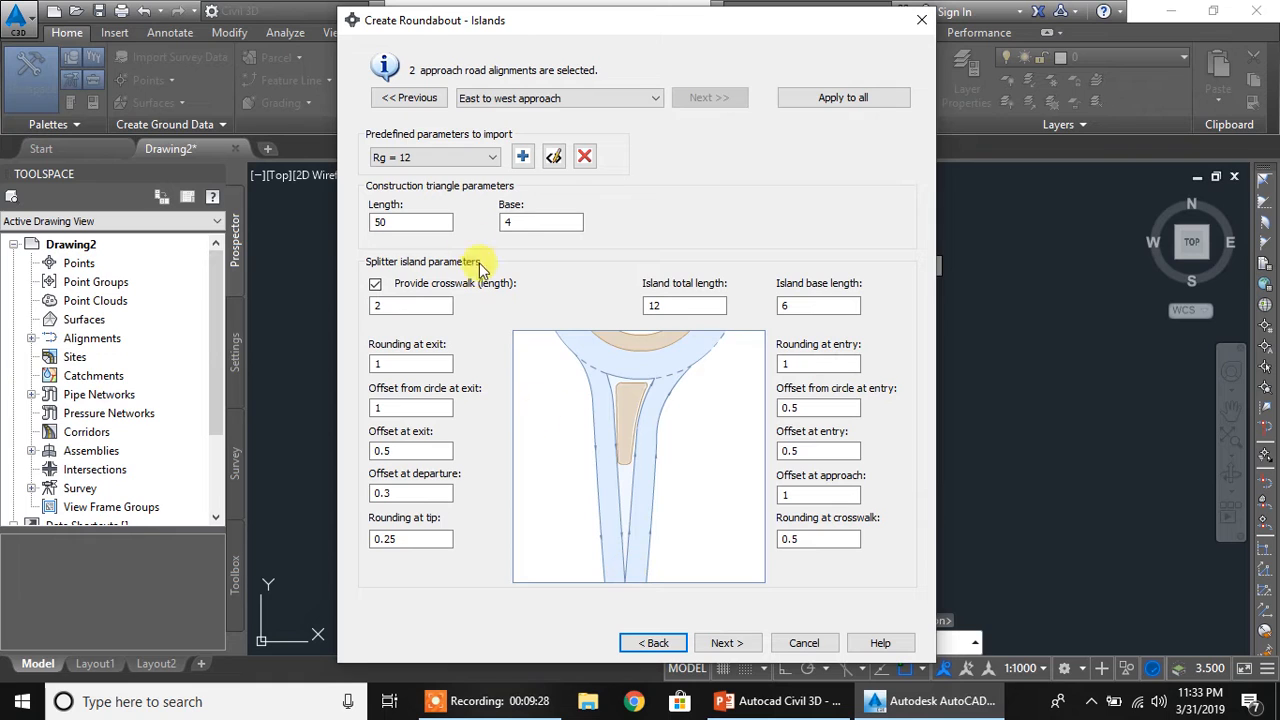
click(485, 157)
click(420, 200)
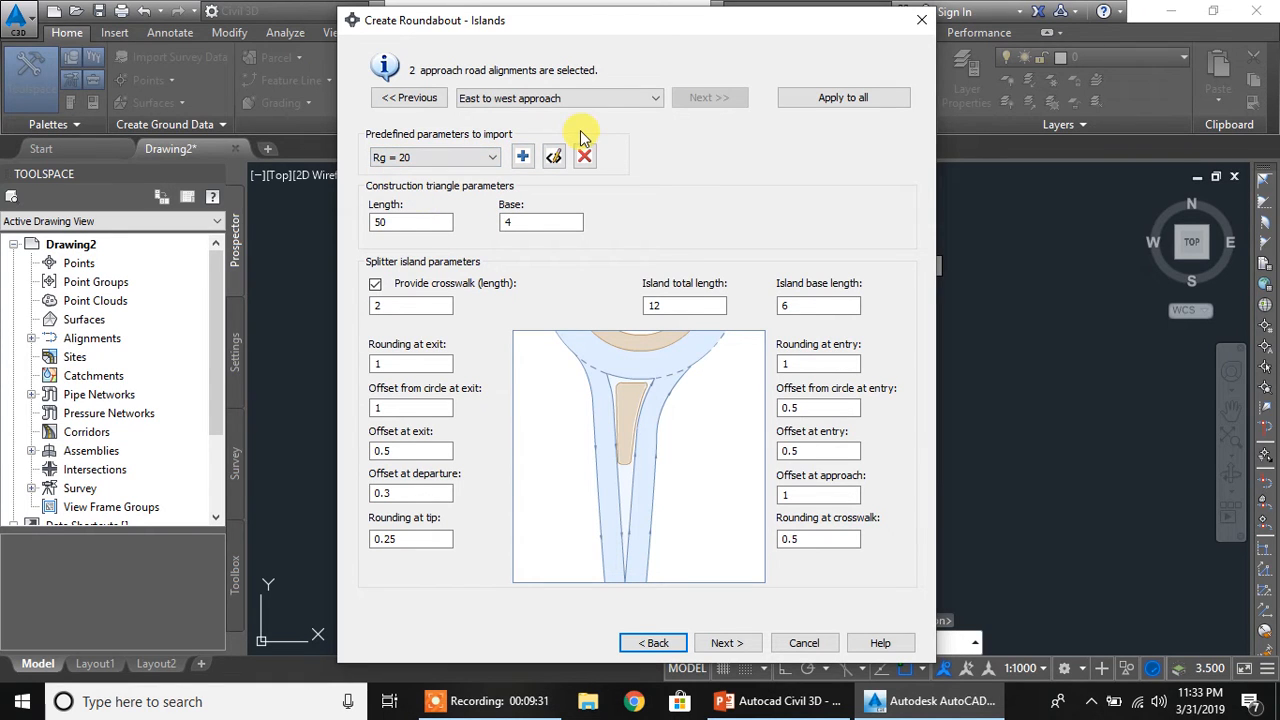
Examine the construction triangle dimensions and the splitter island's crosswalk, rounding, offset, total length and base length parameters against the preview diagram
click(420, 222)
click(512, 222)
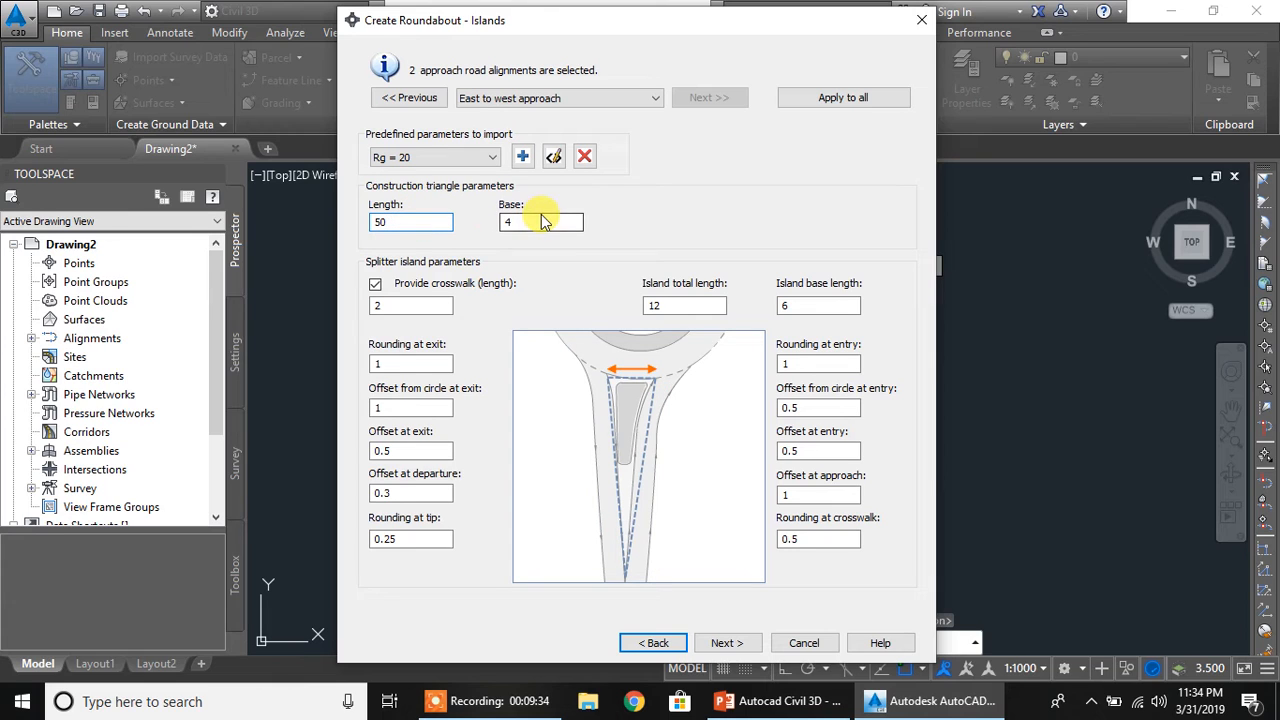
click(420, 306)
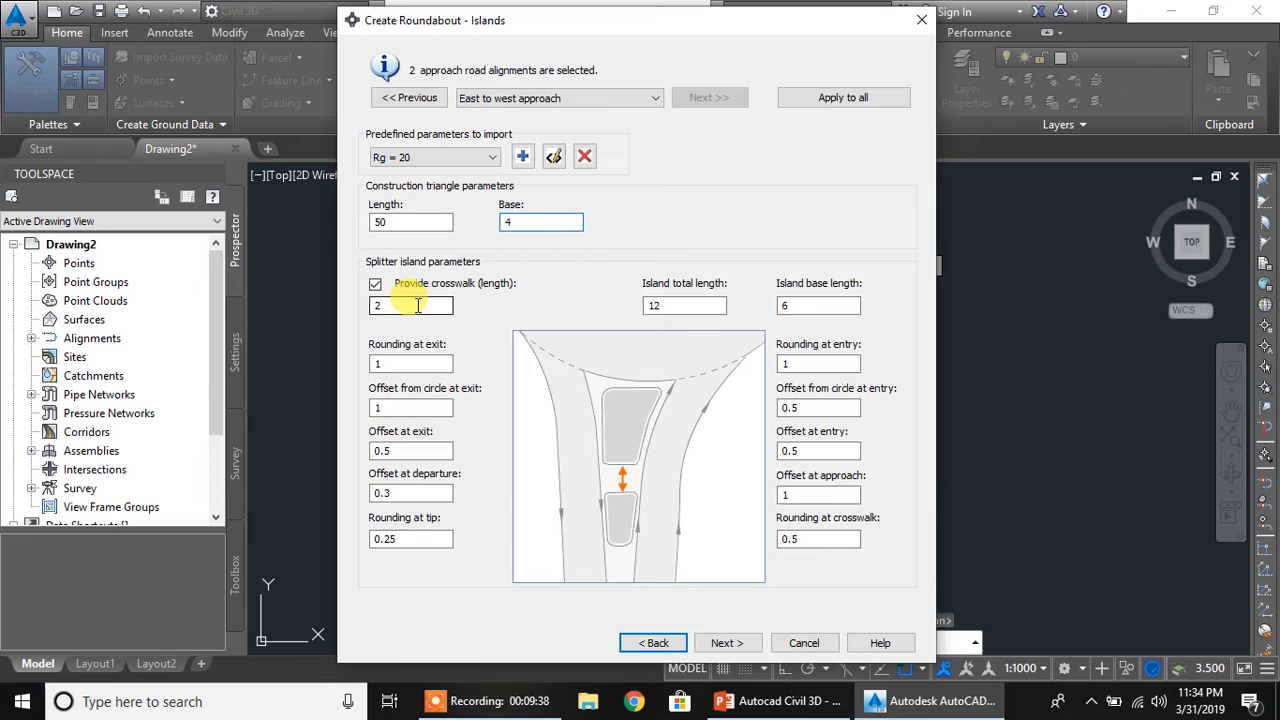
click(420, 305)
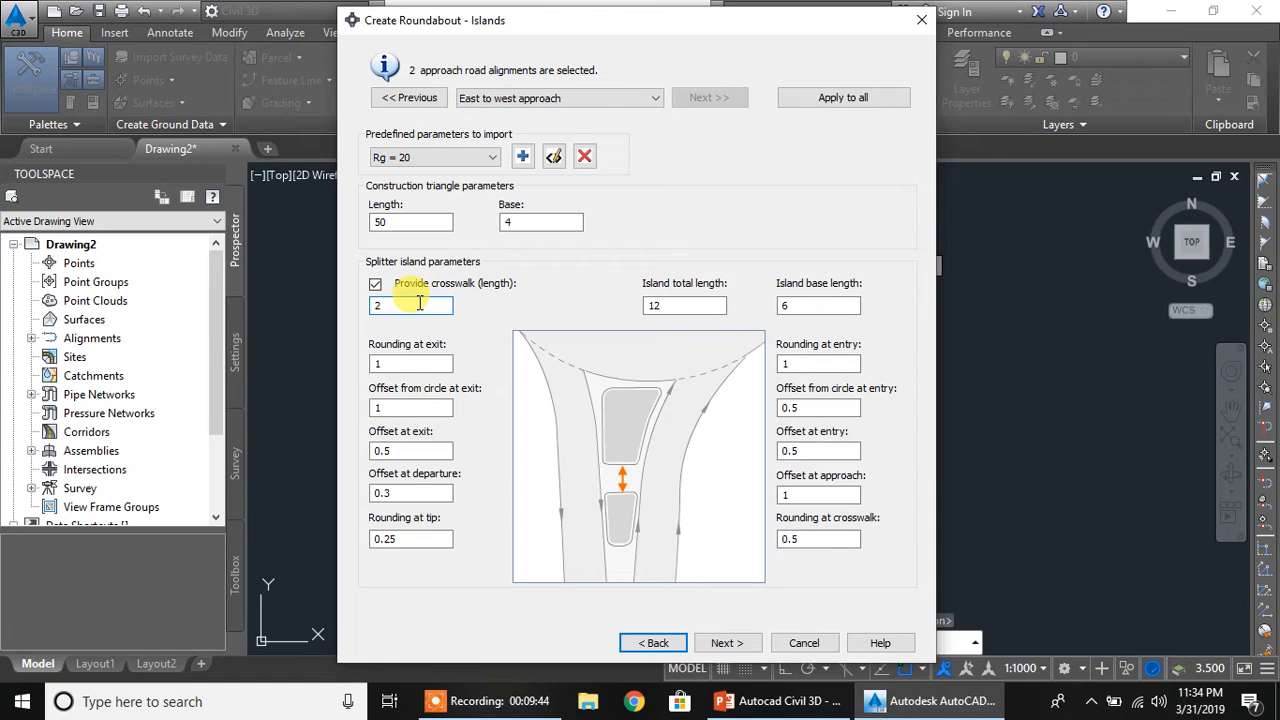
click(392, 362)
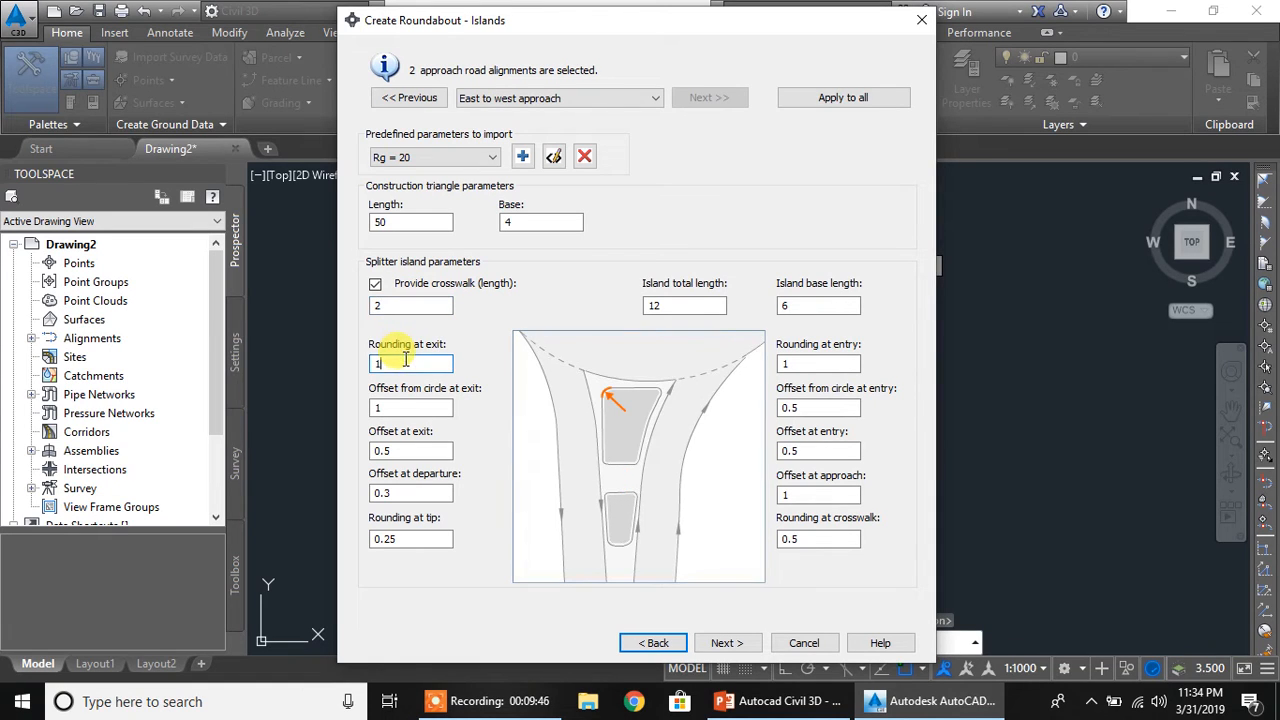
click(412, 405)
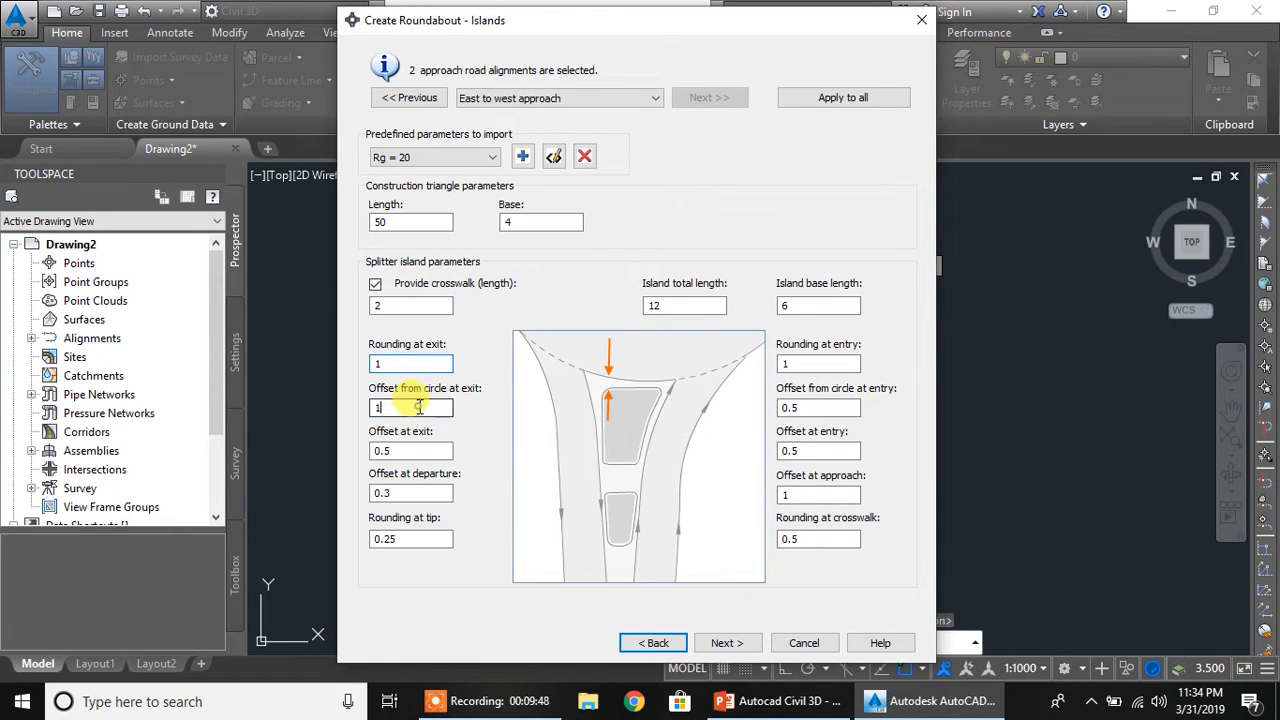
click(416, 448)
click(414, 492)
click(417, 537)
click(816, 538)
click(805, 493)
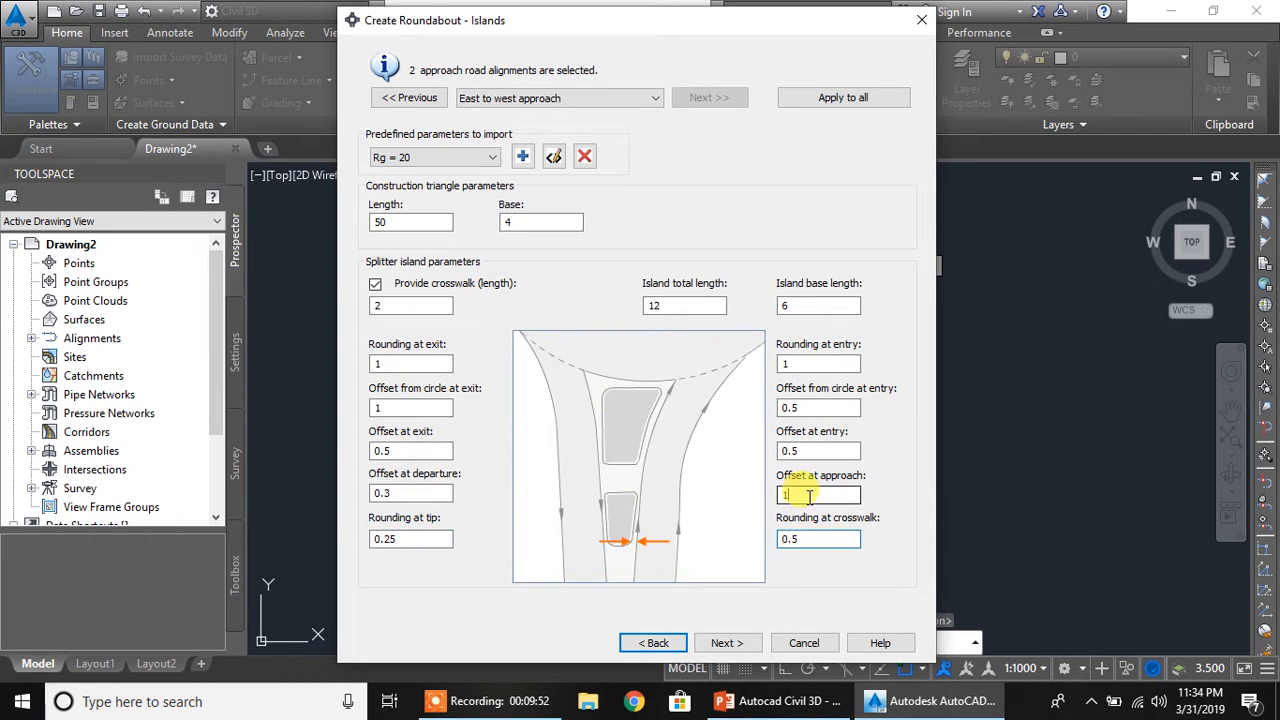
click(812, 452)
click(811, 407)
click(813, 364)
click(816, 307)
click(695, 305)
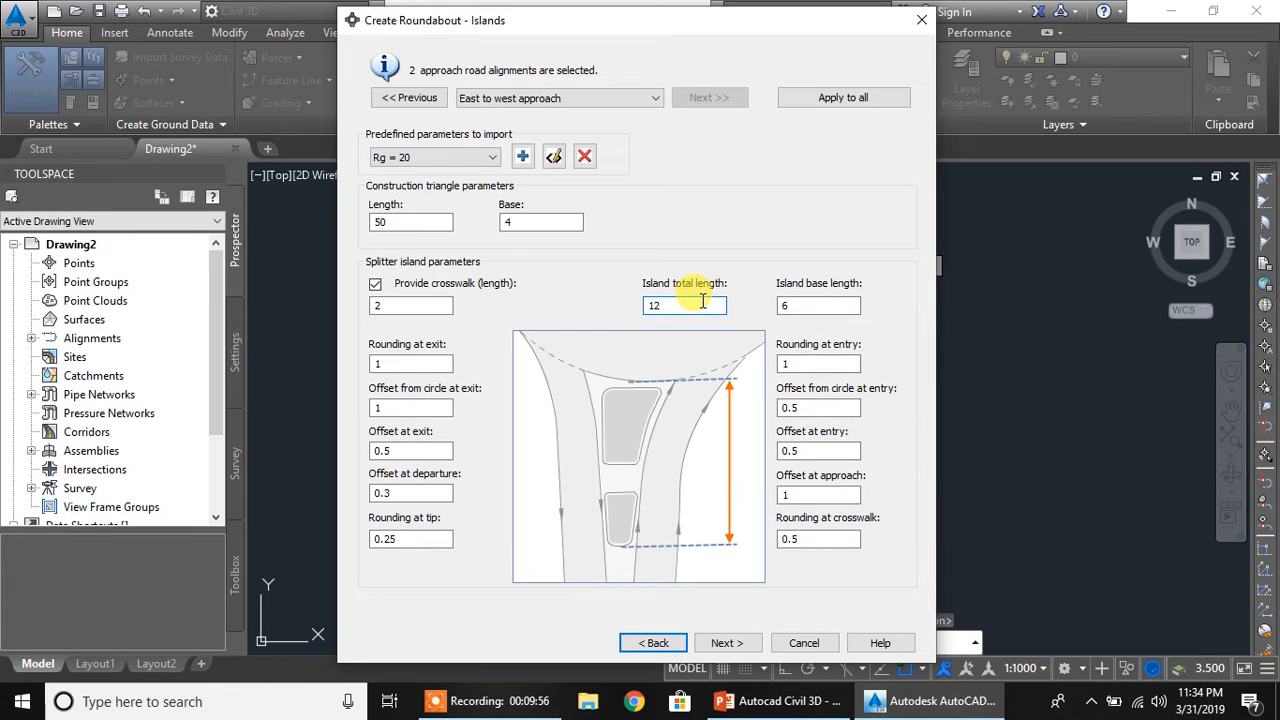
click(822, 304)
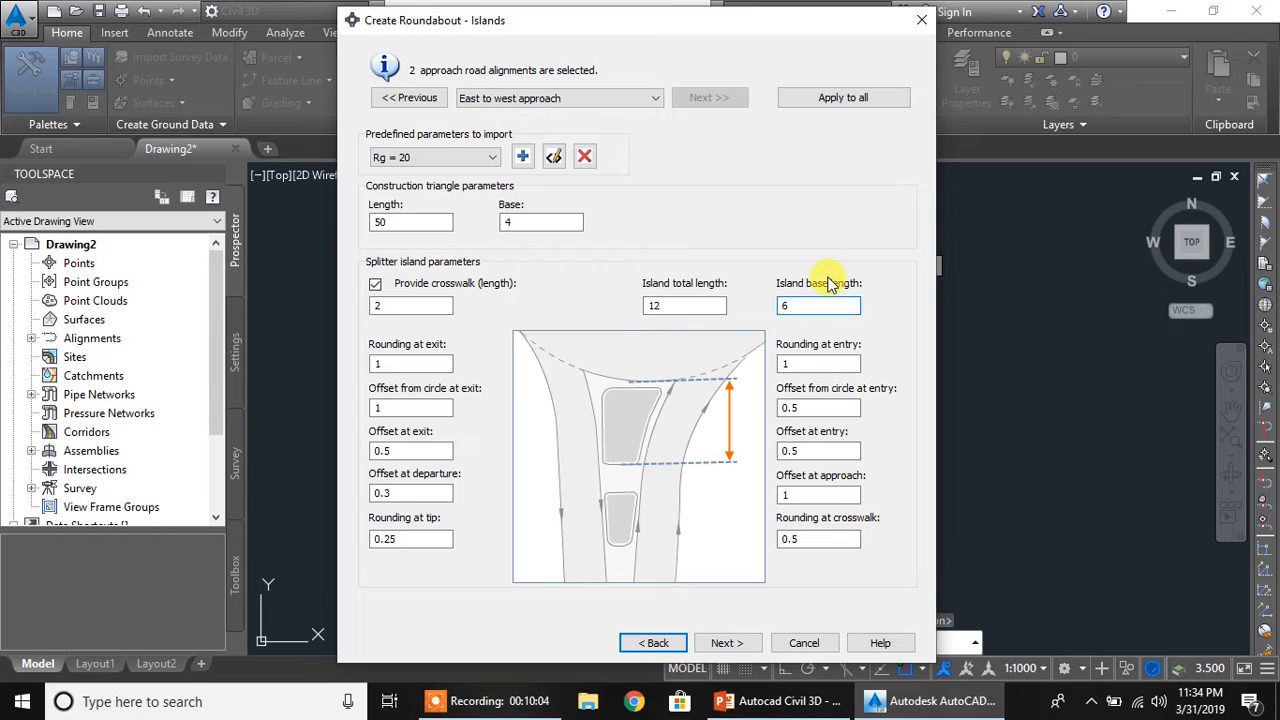
Proceed to the markings and signs settings, review them for the north to south approach and generate the roundabout
click(728, 643)
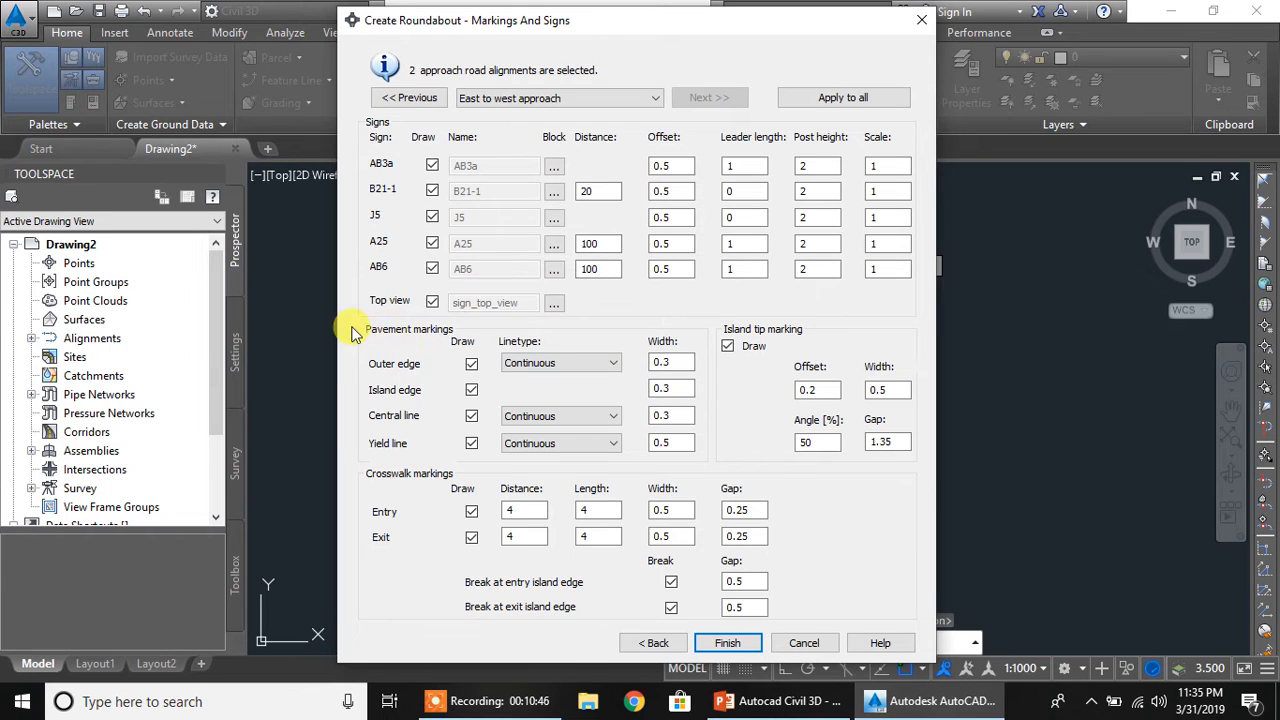
click(610, 362)
click(608, 363)
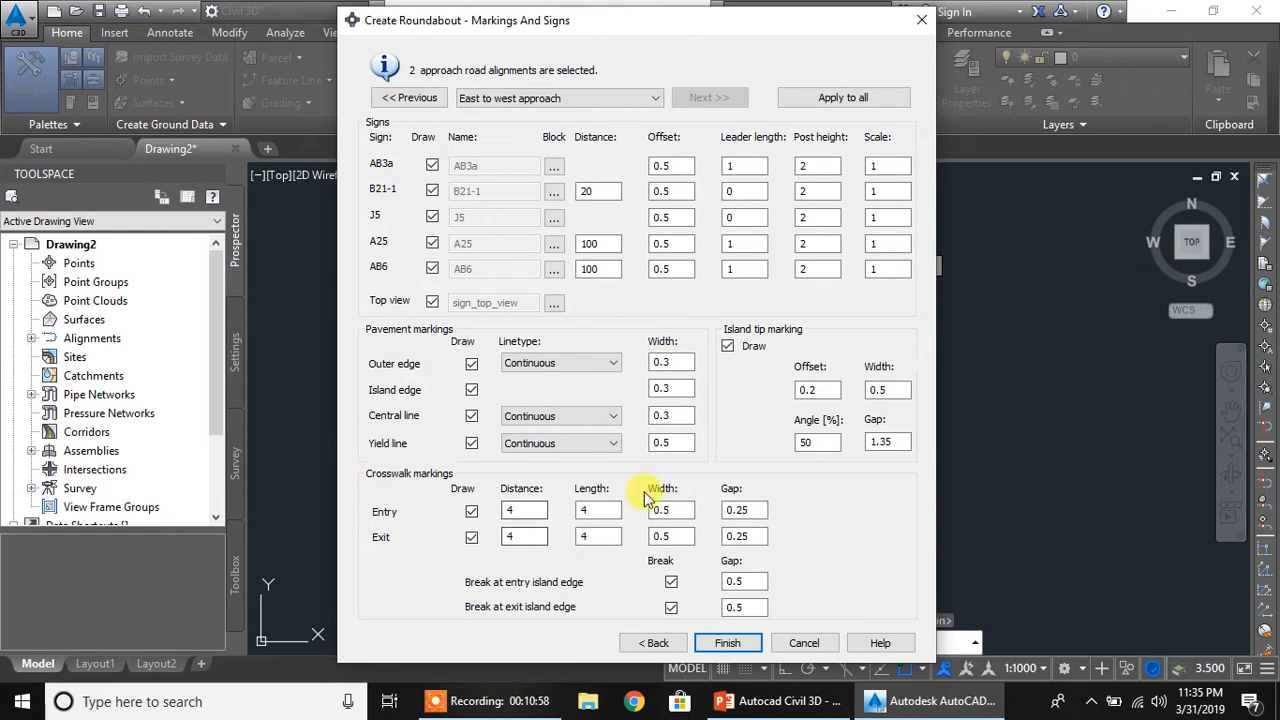
click(658, 100)
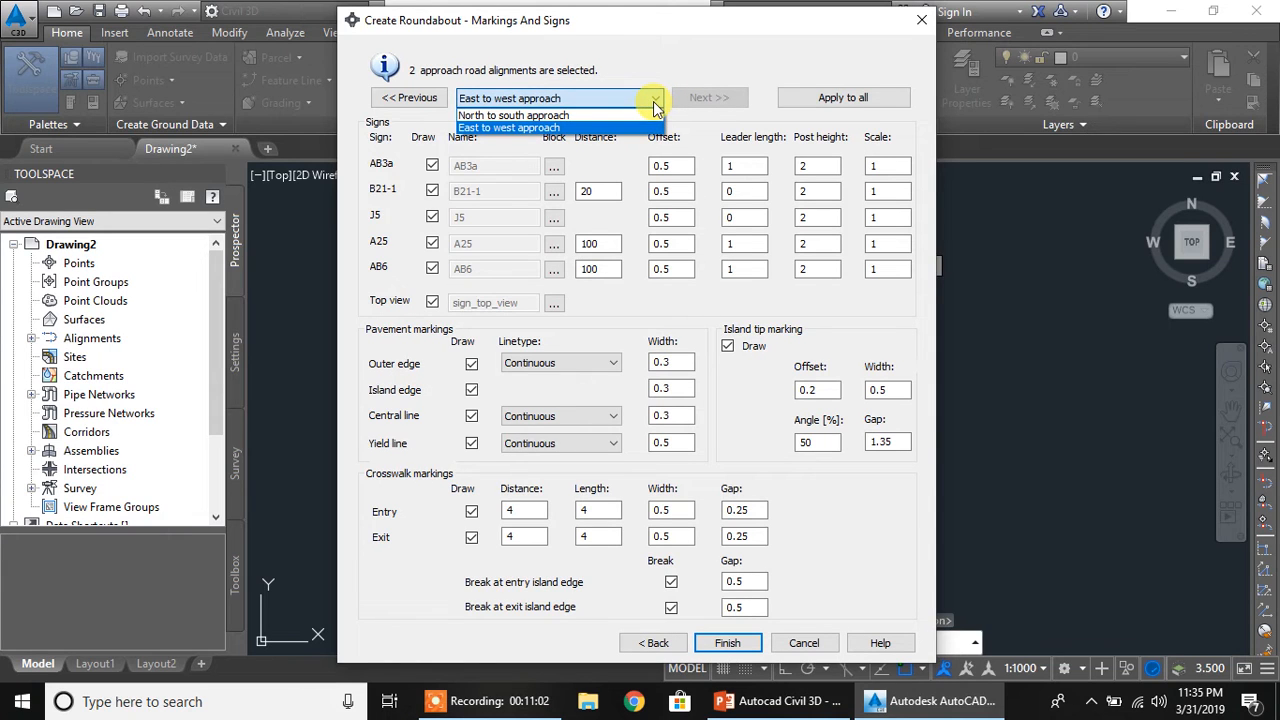
click(545, 97)
click(545, 97)
click(558, 115)
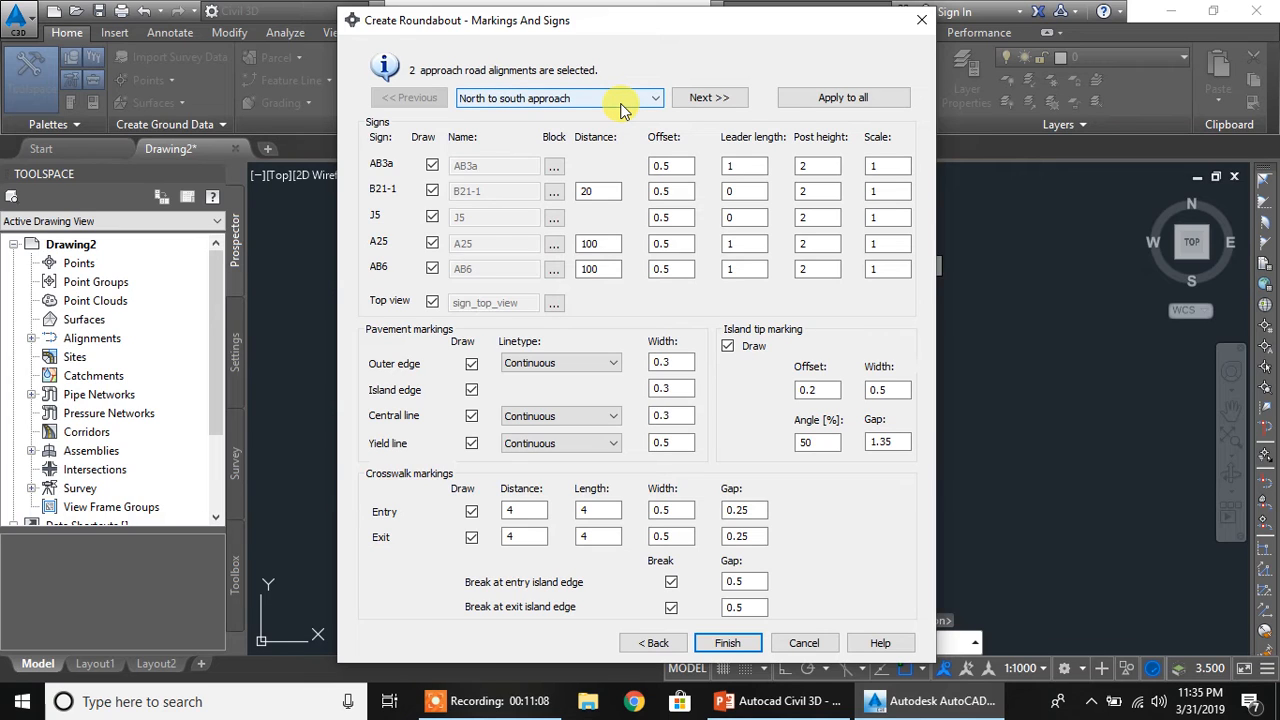
click(731, 646)
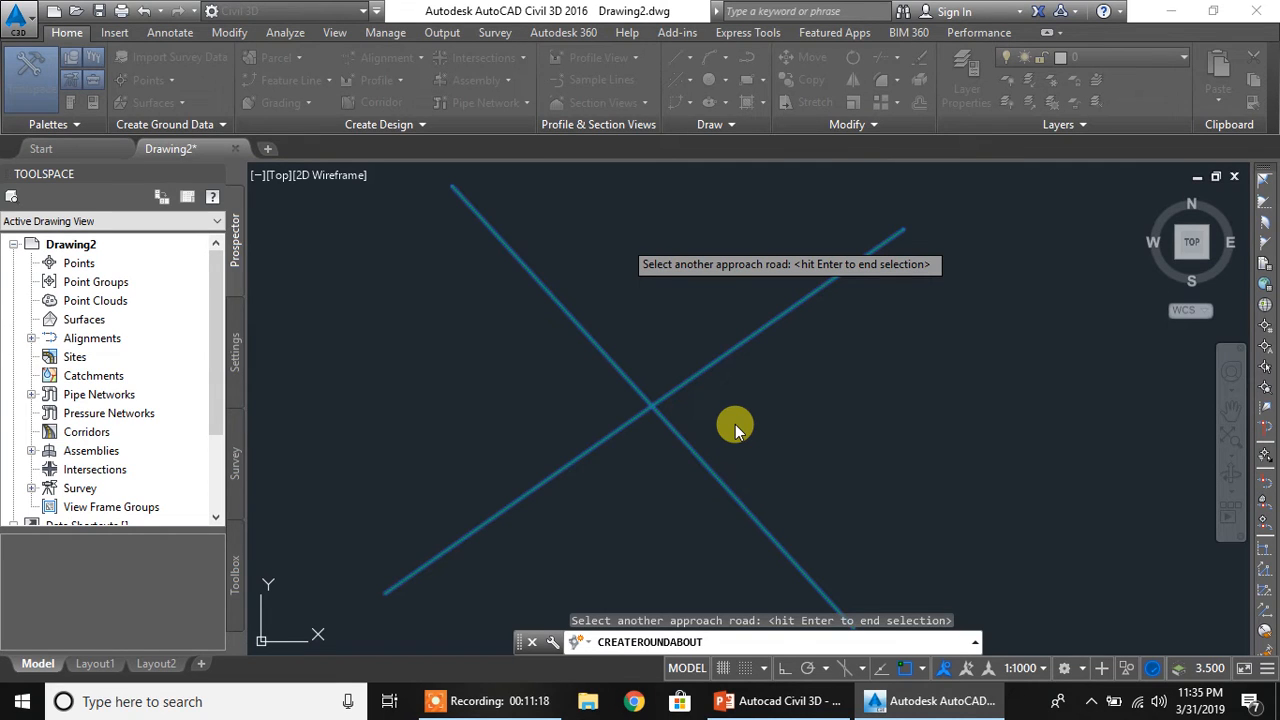
key(Return)
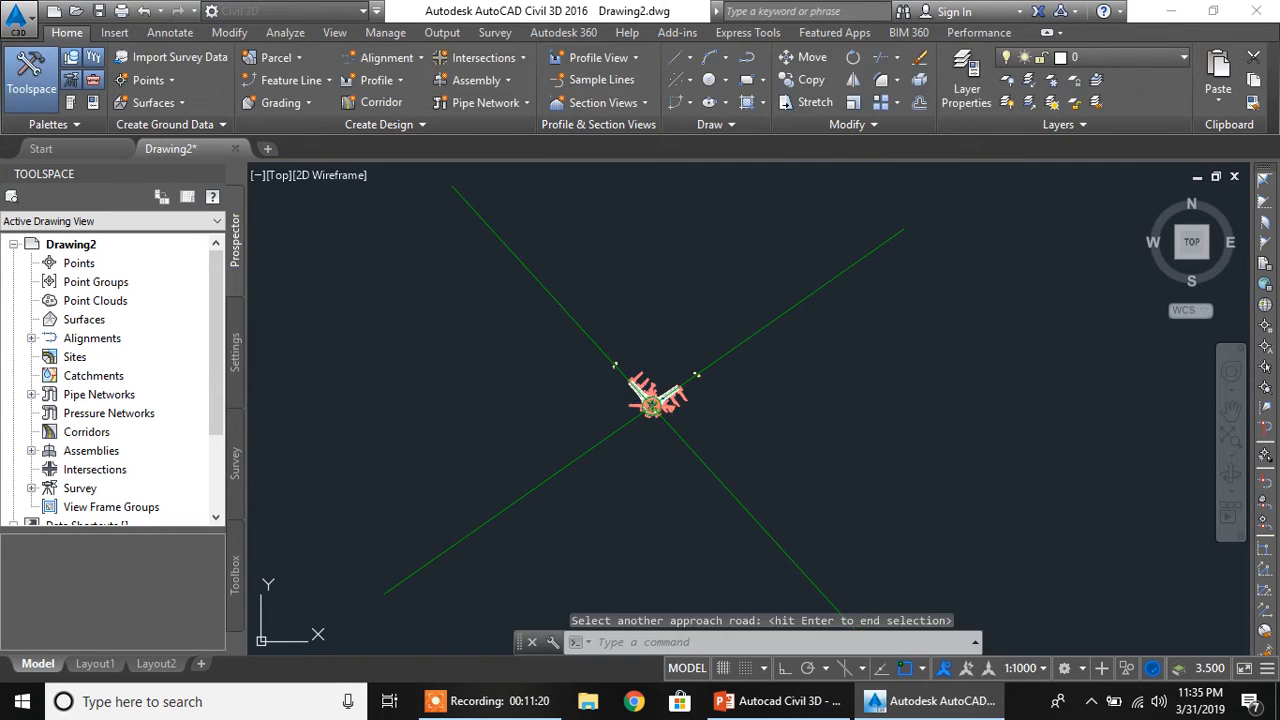
Set the drawing's annotation scale to 1:200 for the roundabout's alignment labels
scroll(634, 416, up, 2)
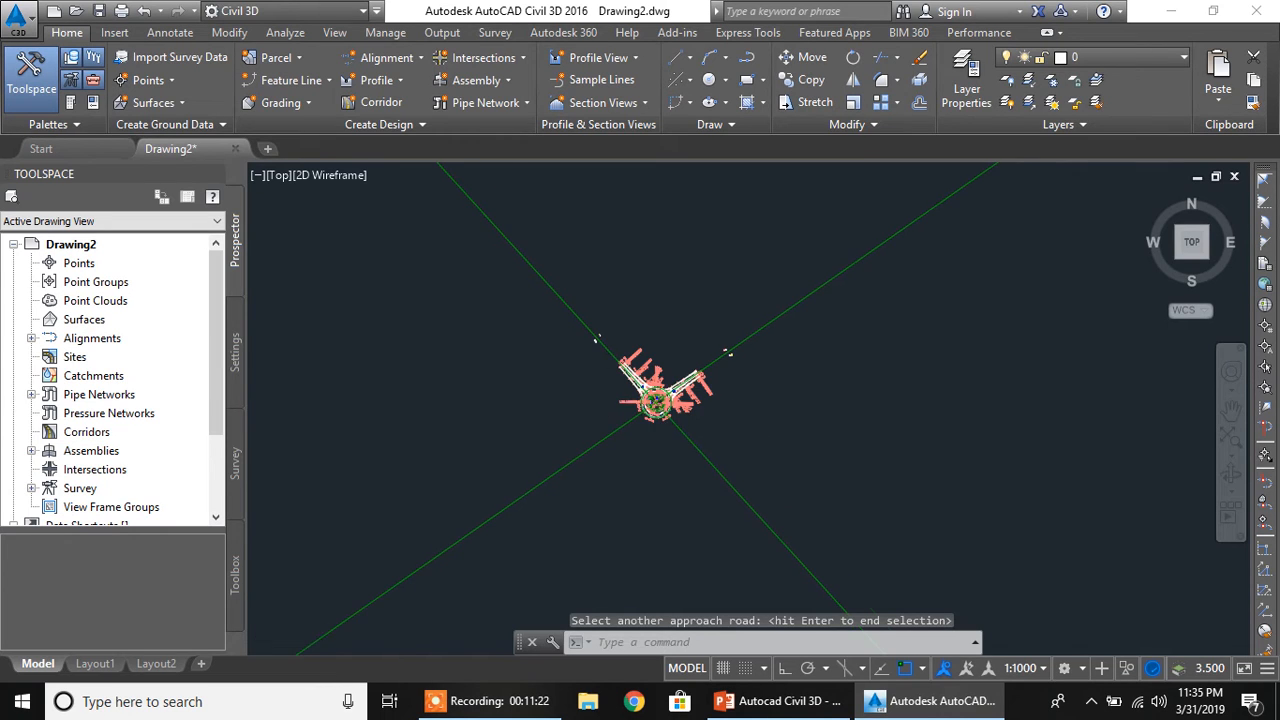
scroll(631, 405, up, 10)
middle_drag(843, 440, 600, 386)
scroll(654, 395, down, 2)
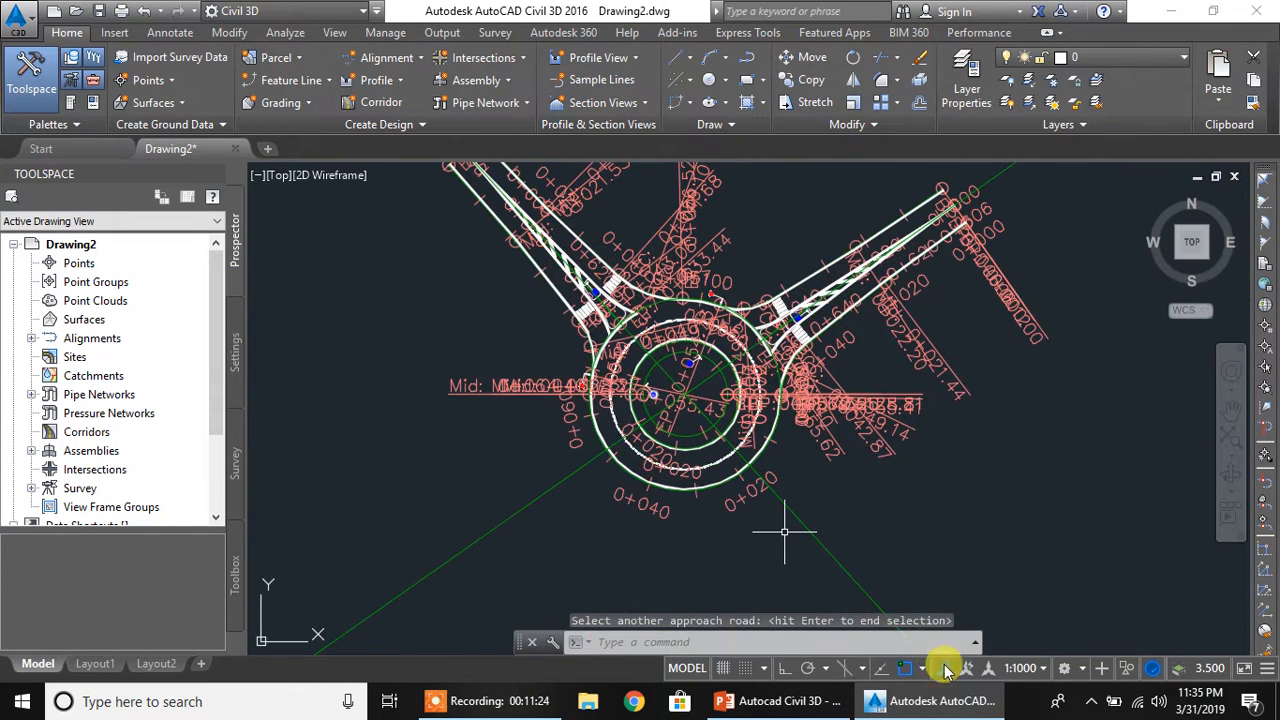
click(1034, 676)
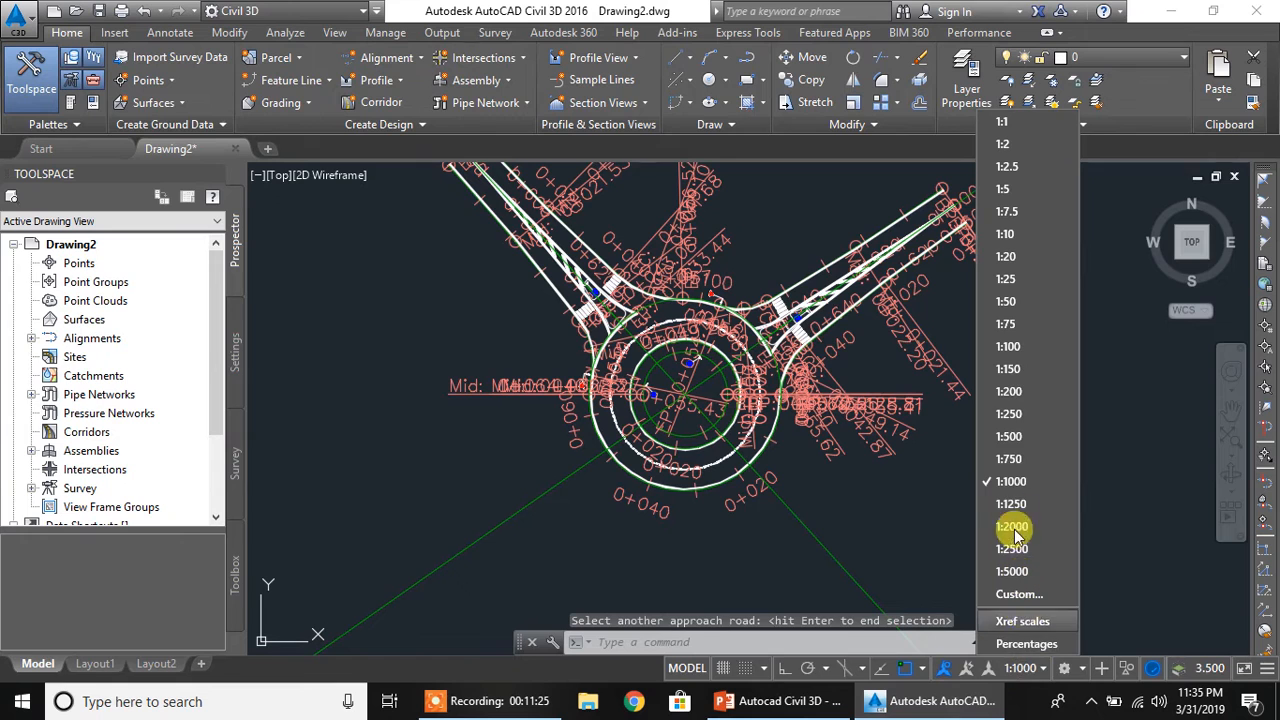
click(997, 395)
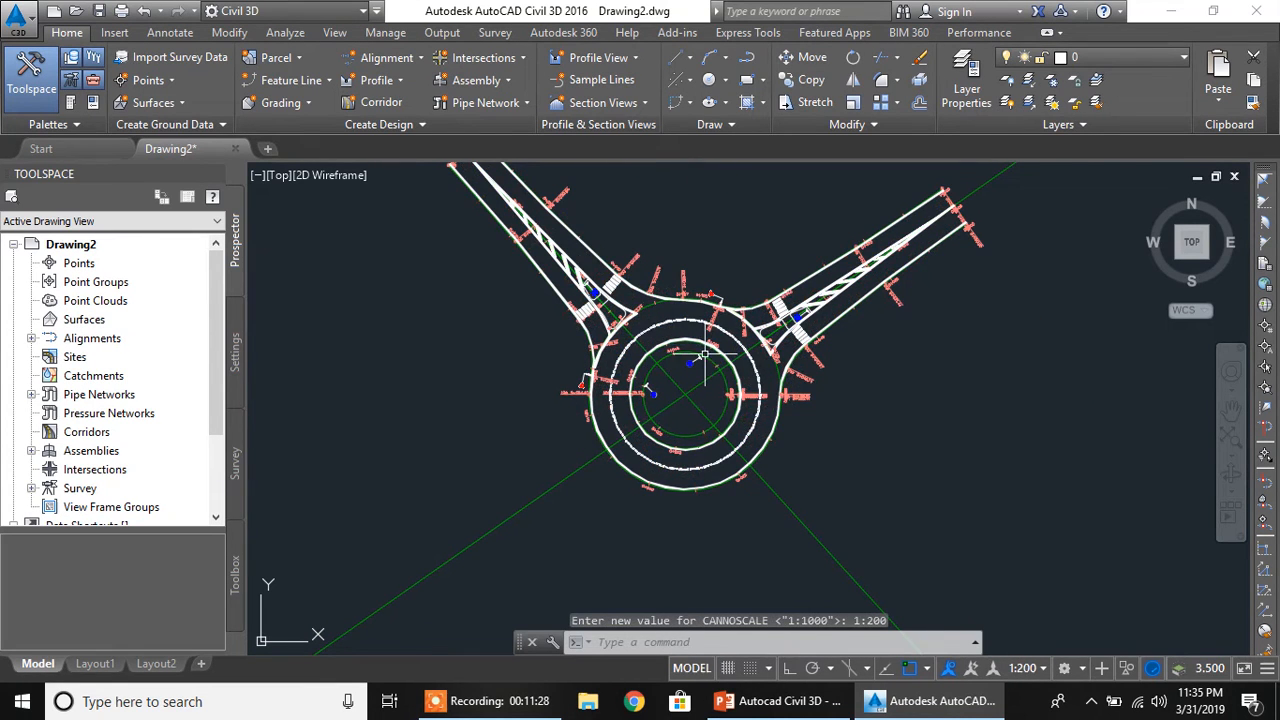
Examine the generated roundabout's approach edges, crosswalks, splitter islands, signs and circulatory lane markings up close
scroll(682, 368, up, 3)
scroll(690, 355, down, 1)
scroll(690, 355, up, 2)
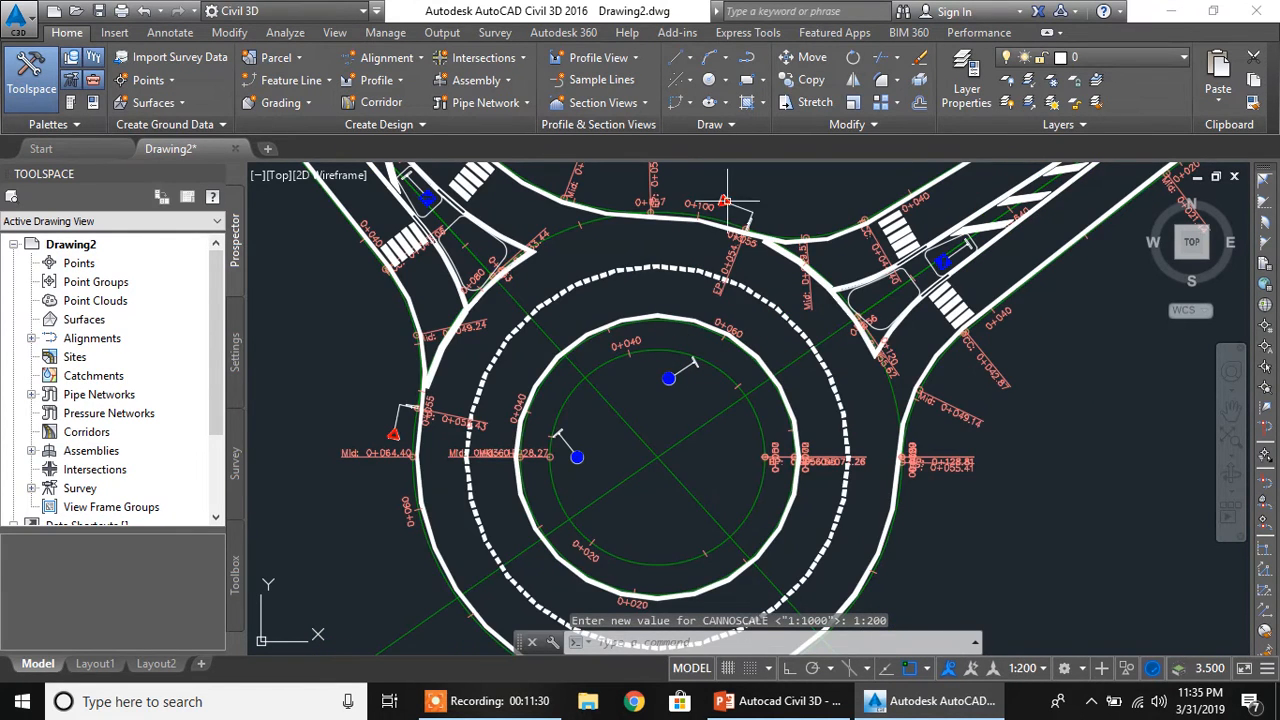
middle_drag(919, 300, 773, 492)
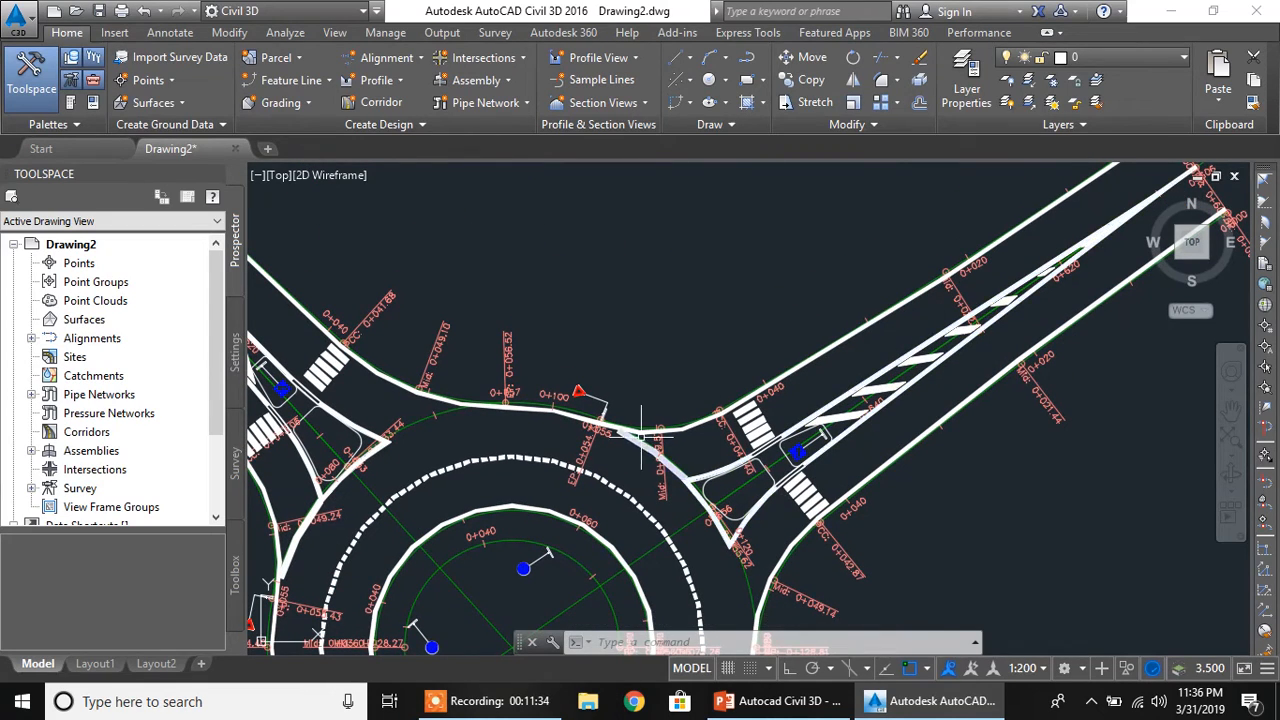
middle_drag(648, 432, 939, 435)
mouse_move(885, 531)
middle_down()
mouse_move(751, 331)
mouse_move(780, 513)
mouse_move(734, 498)
middle_up()
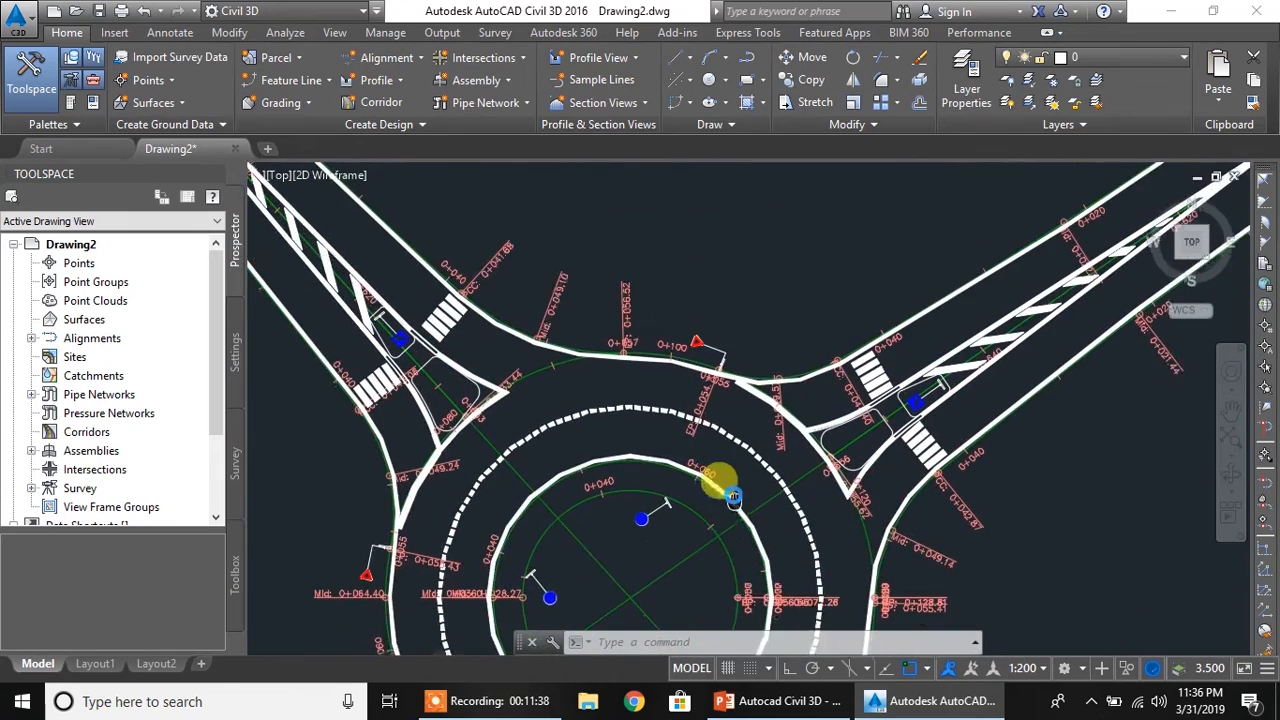
scroll(733, 497, down, 2)
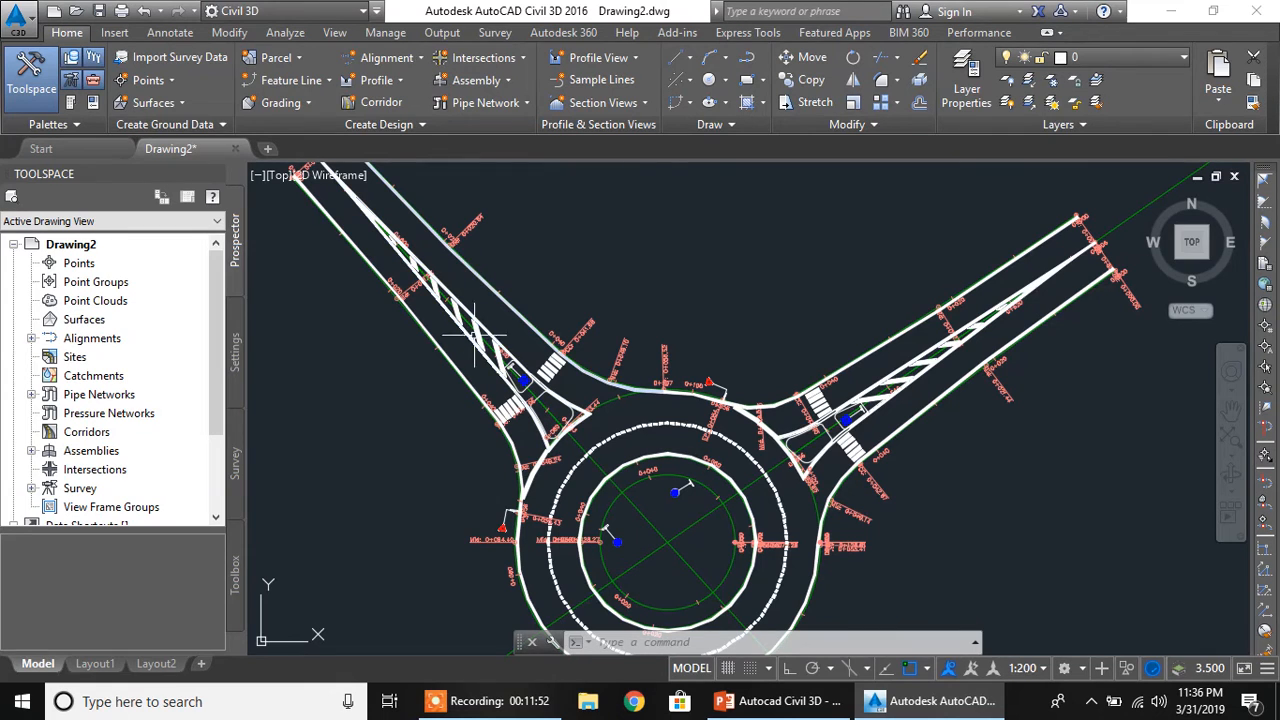
middle_drag(518, 430, 527, 305)
middle_drag(549, 353, 540, 345)
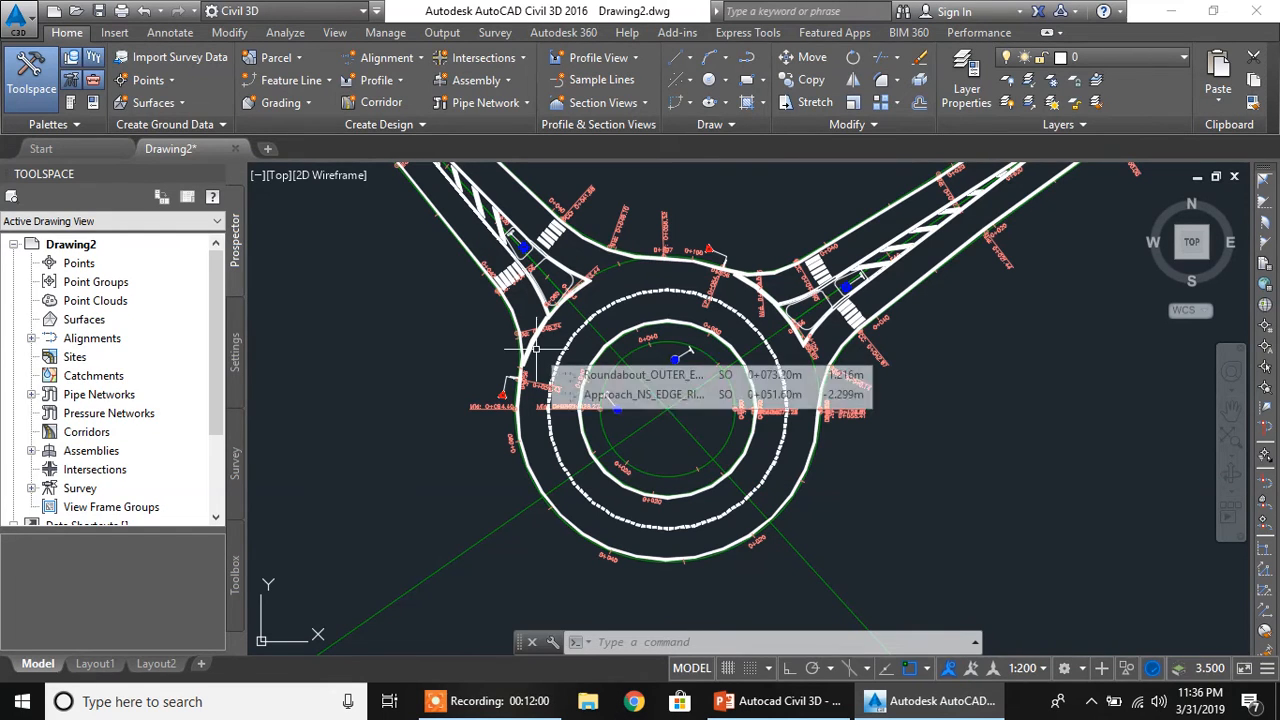
mouse_move(546, 348)
middle_down()
mouse_move(567, 413)
mouse_move(566, 380)
middle_up()
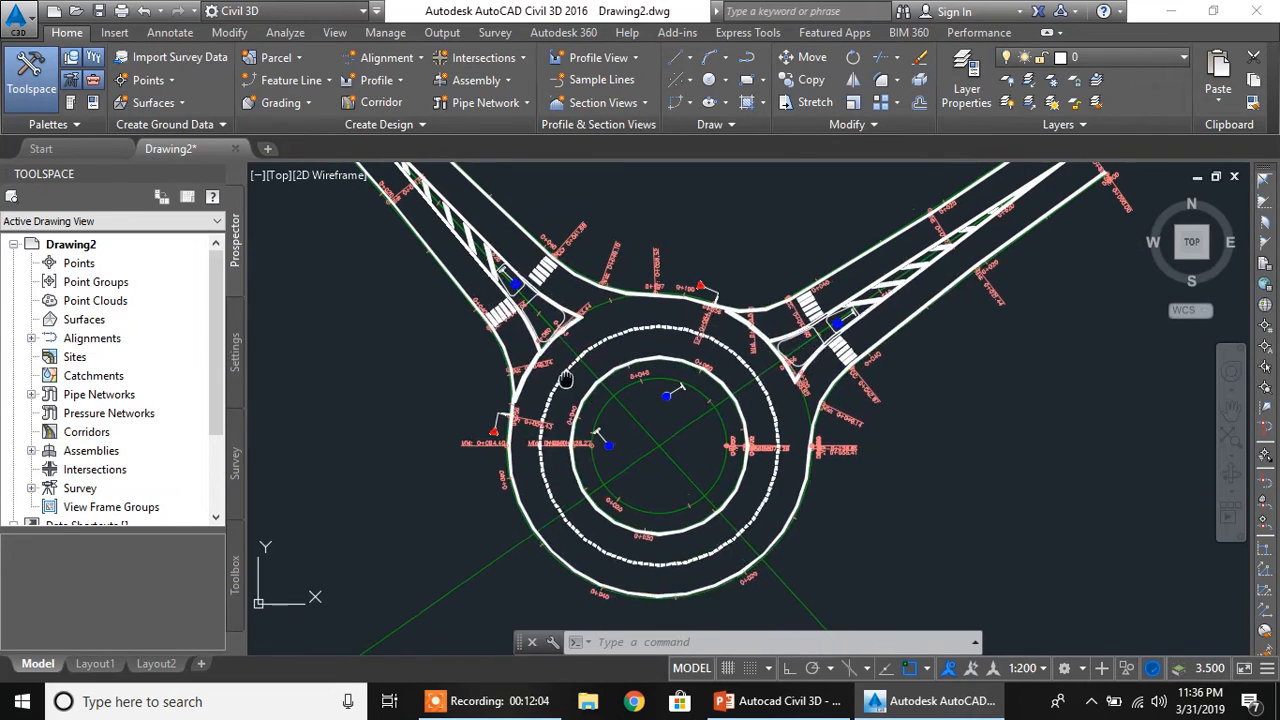
scroll(565, 390, up, 3)
scroll(565, 390, up, 3)
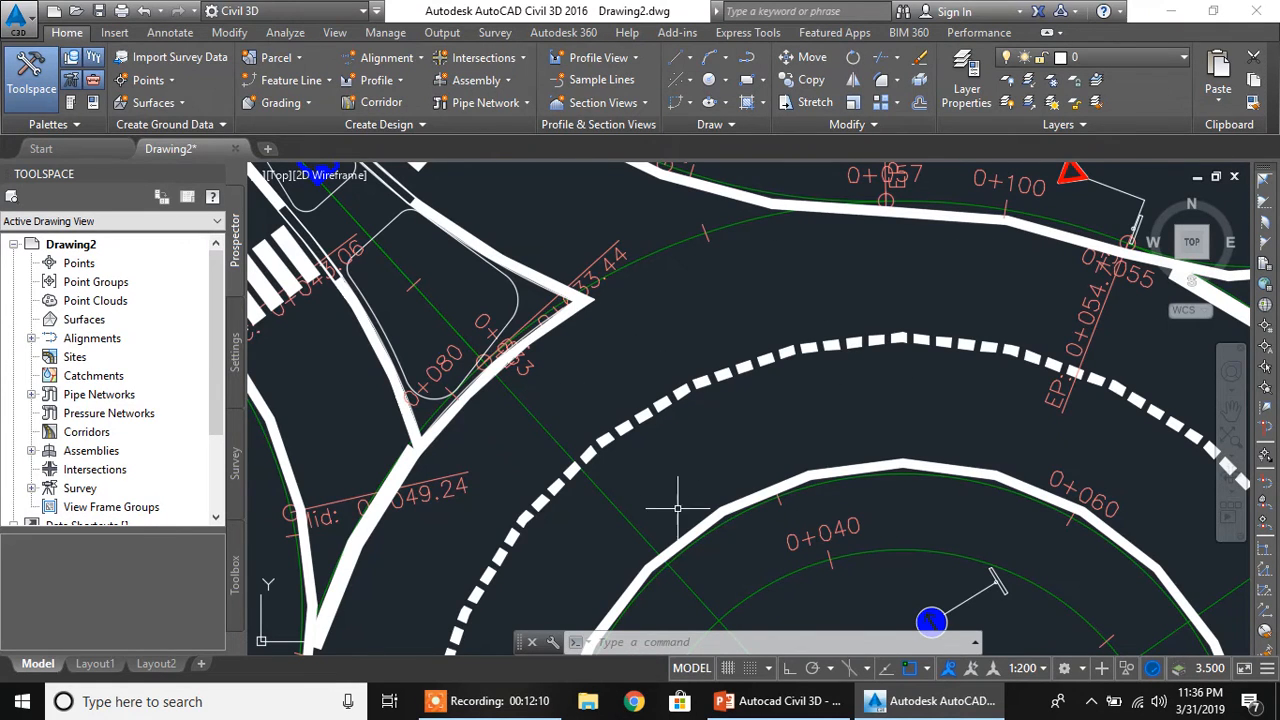
middle_drag(784, 491, 810, 445)
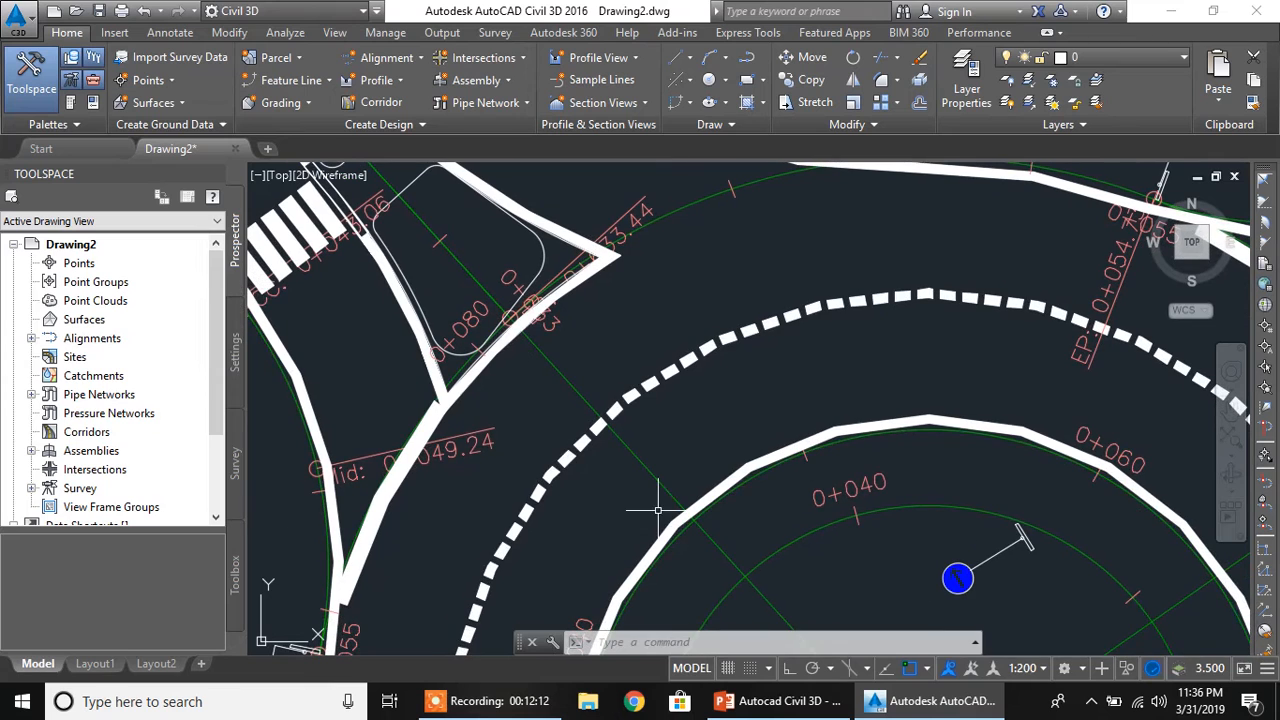
middle_drag(700, 354, 700, 380)
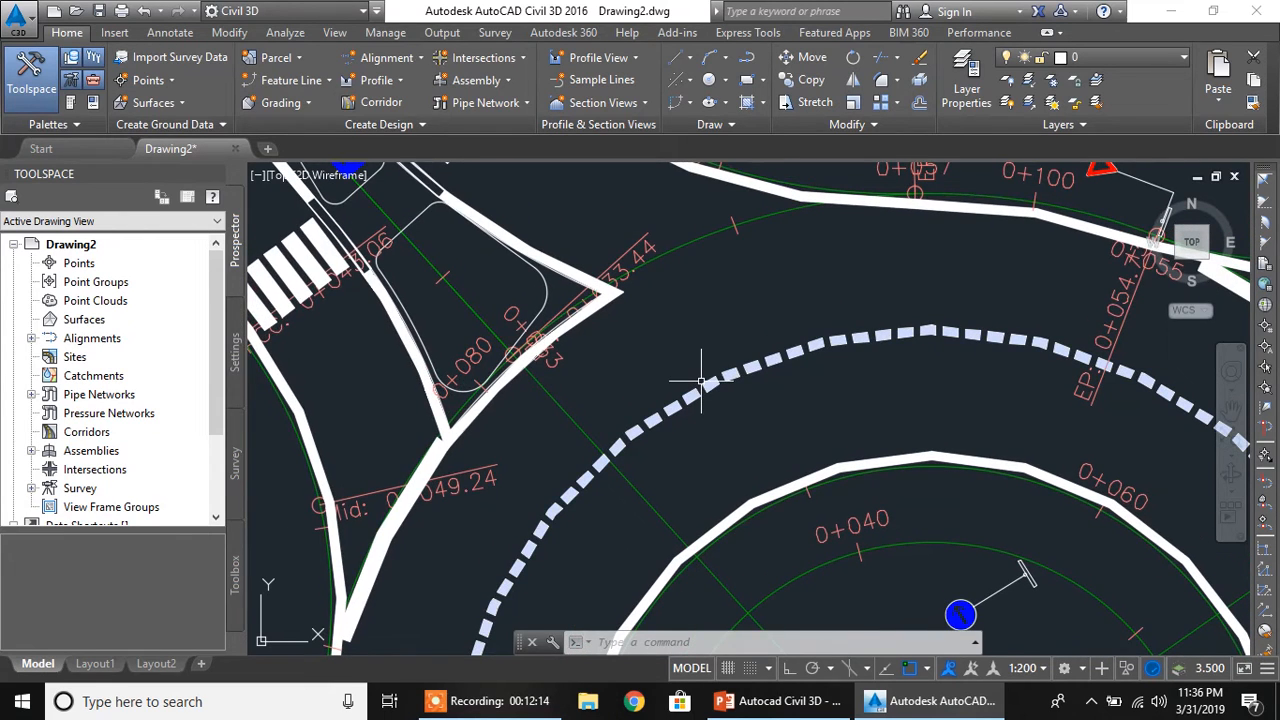
Regenerate the drawing with REGEN to smooth the display of the roundabout's curved edges and markings
scroll(700, 380, down, 2)
mouse_move(701, 381)
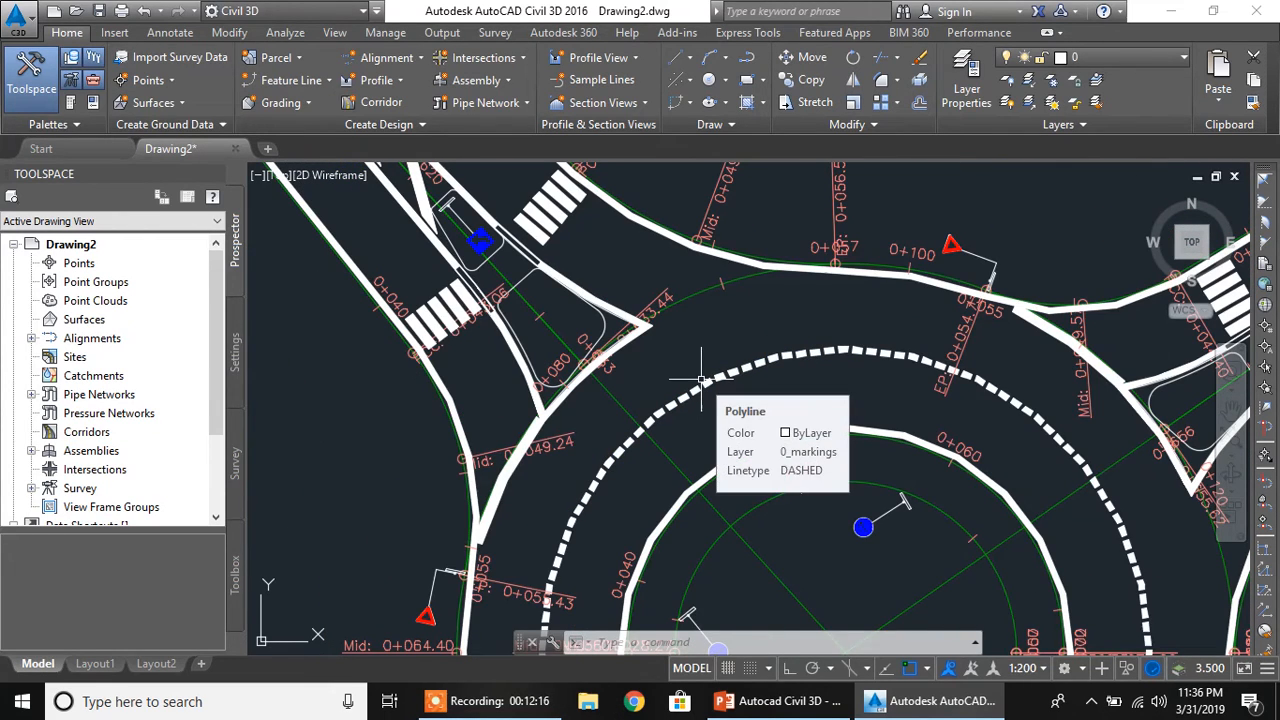
text(regen)
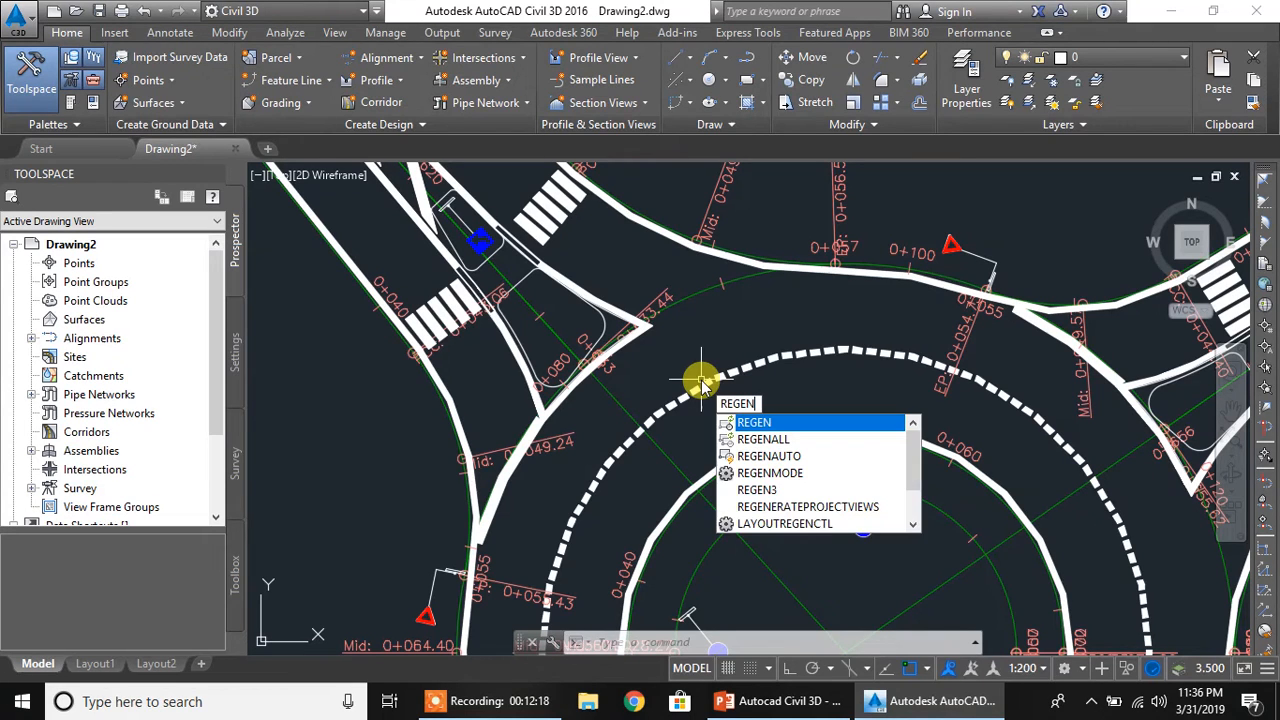
key(Return)
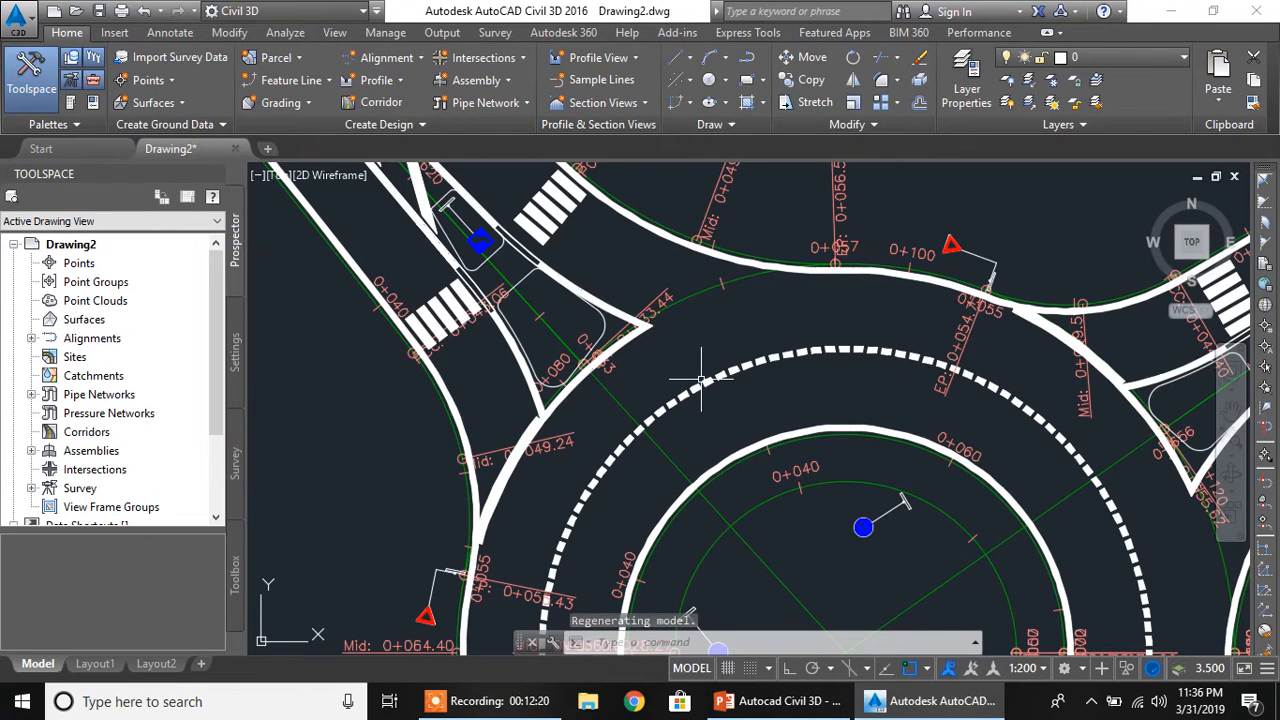
Inspect the regenerated roundabout as a whole, including its central island, circulatory road and both approach legs
scroll(701, 381, down, 5)
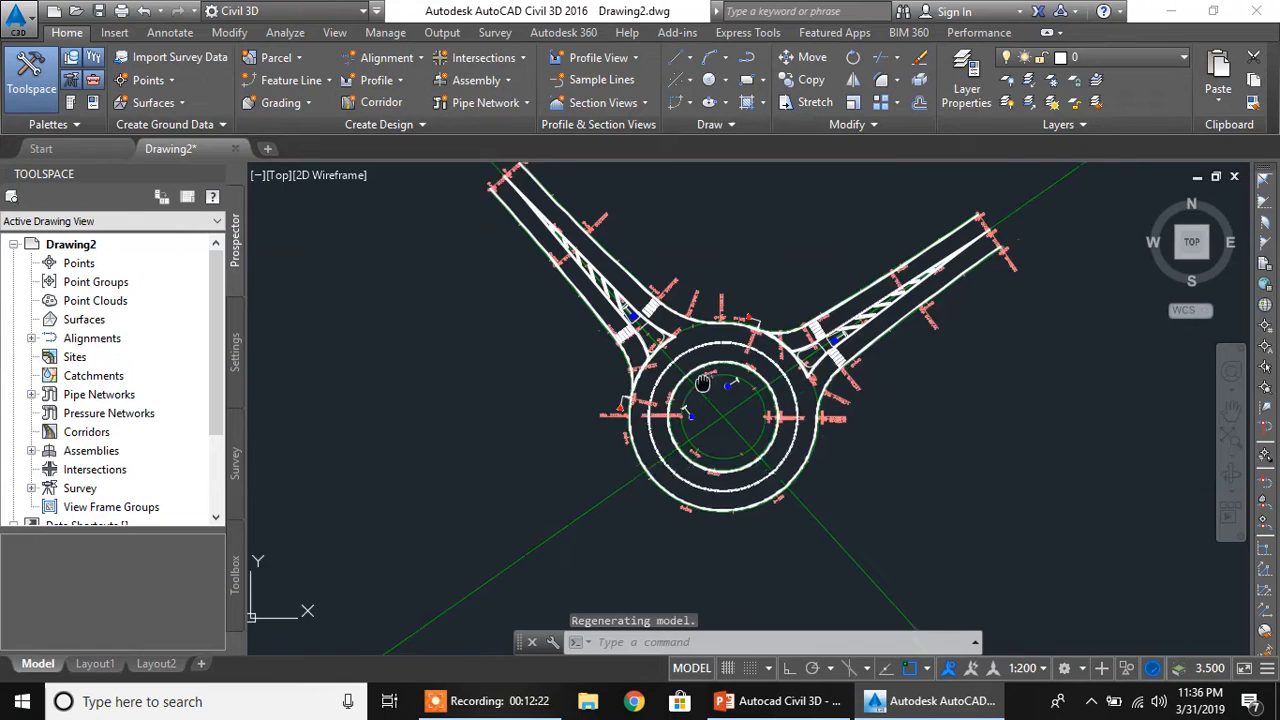
scroll(700, 408, up, 2)
middle_drag(715, 388, 642, 457)
scroll(700, 352, down, 2)
scroll(760, 375, down, 2)
scroll(760, 375, up, 2)
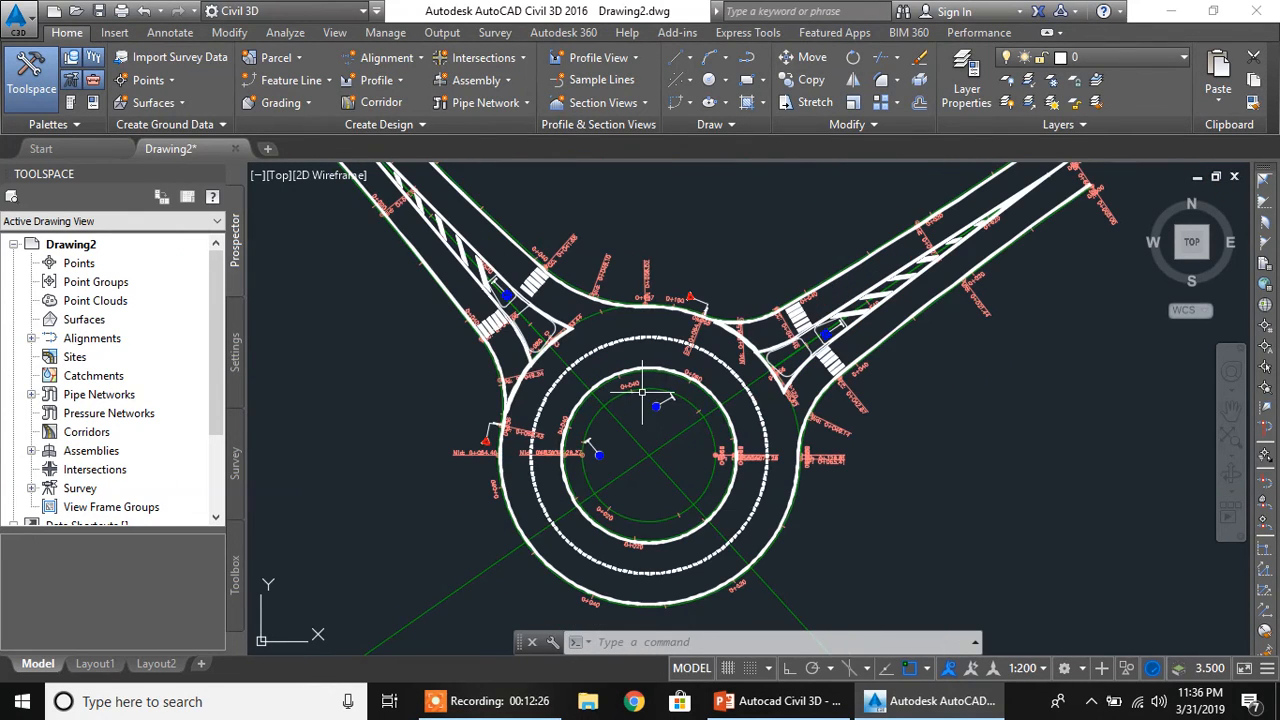
scroll(644, 388, up, 2)
scroll(664, 395, down, 2)
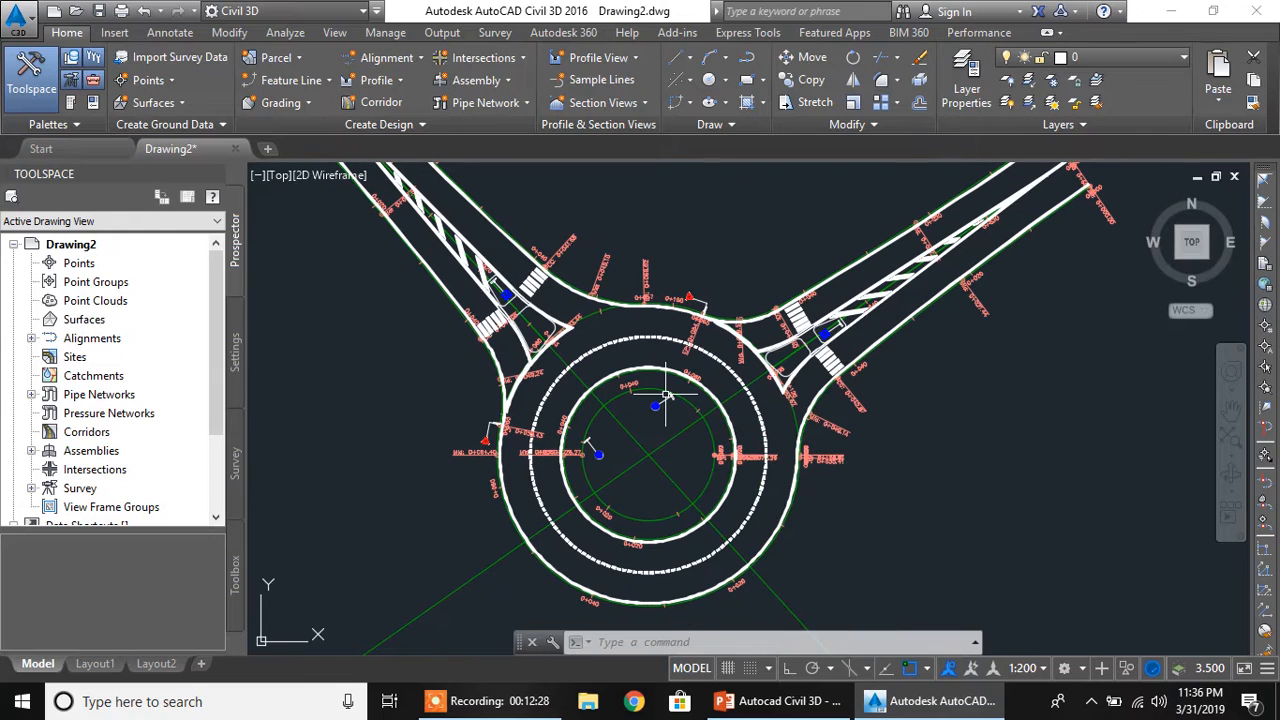
mouse_move(666, 395)
scroll(593, 408, up, 2)
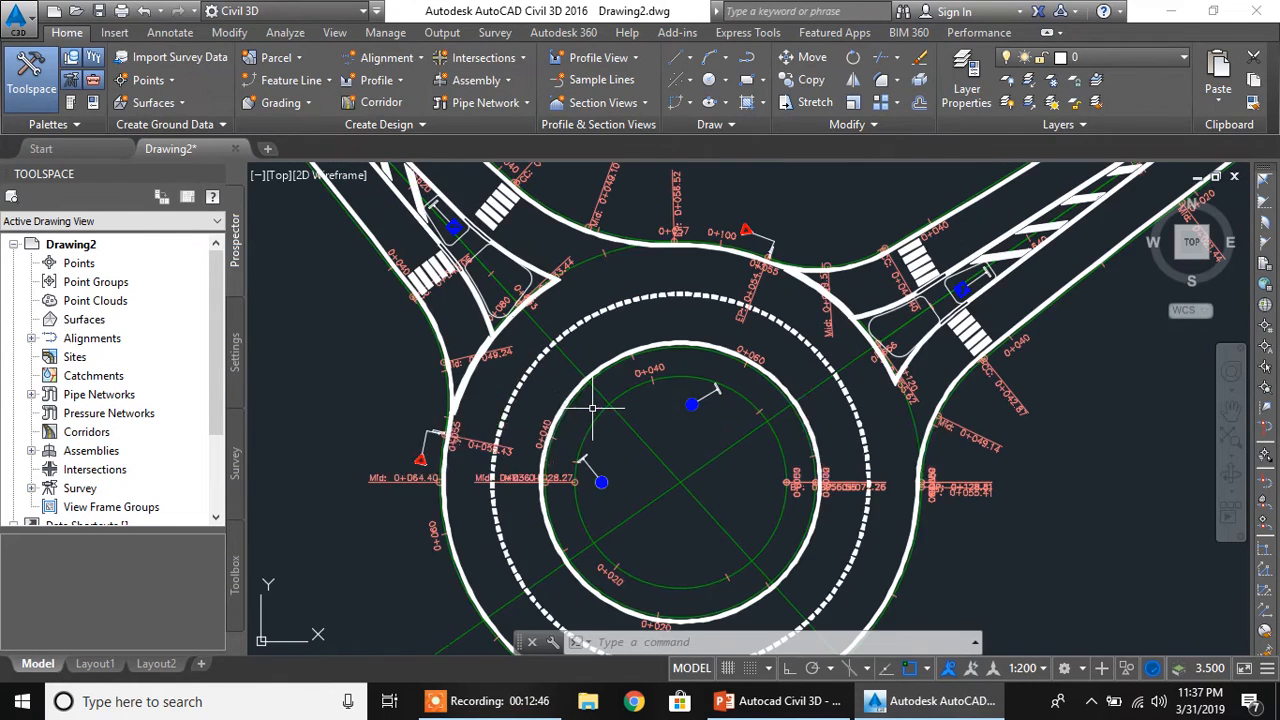
scroll(593, 400, down, 1)
scroll(597, 390, up, 1)
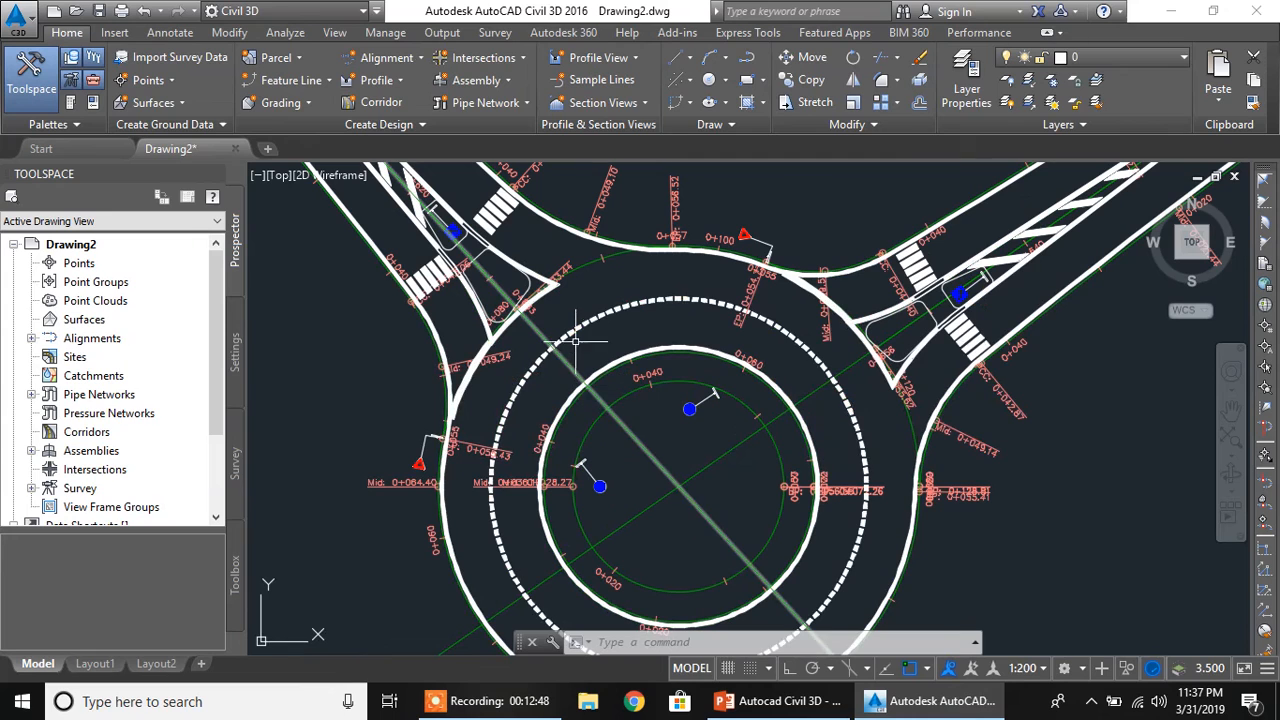
scroll(577, 348, down, 1)
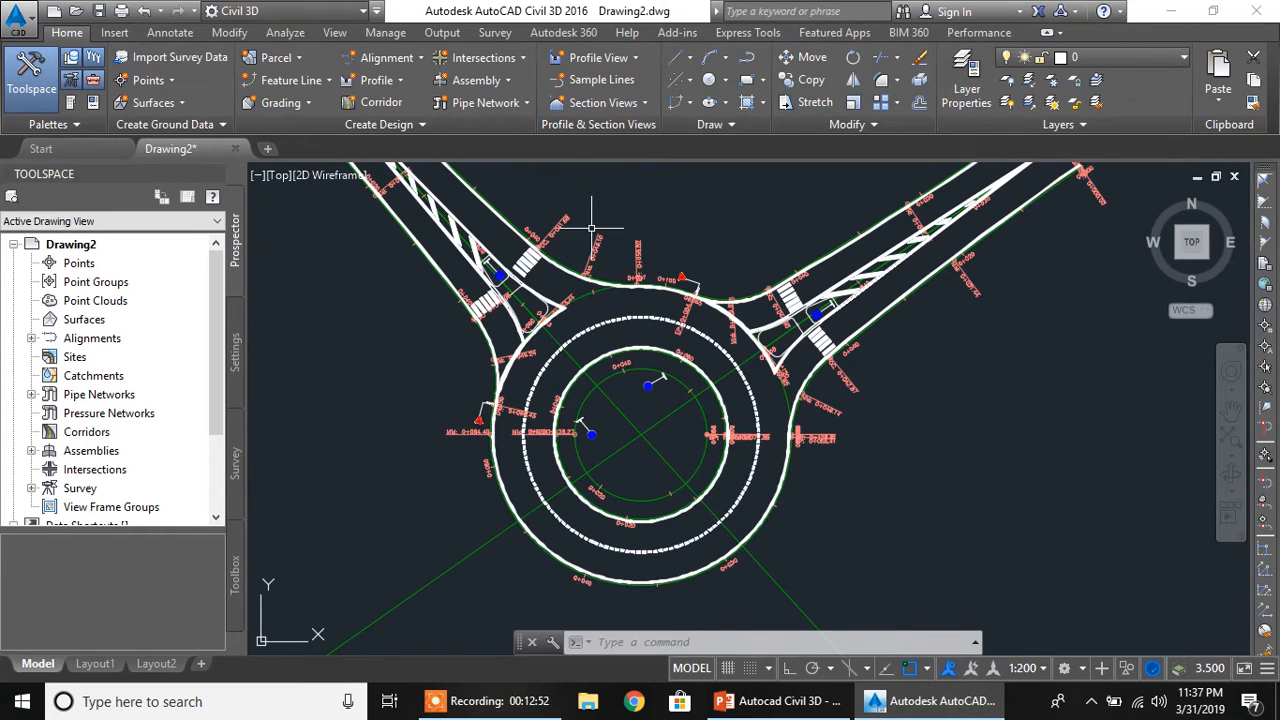
Open the roundabout's circulatory road settings with Edit Roundabout, picking the roundabout in the drawing
click(600, 370)
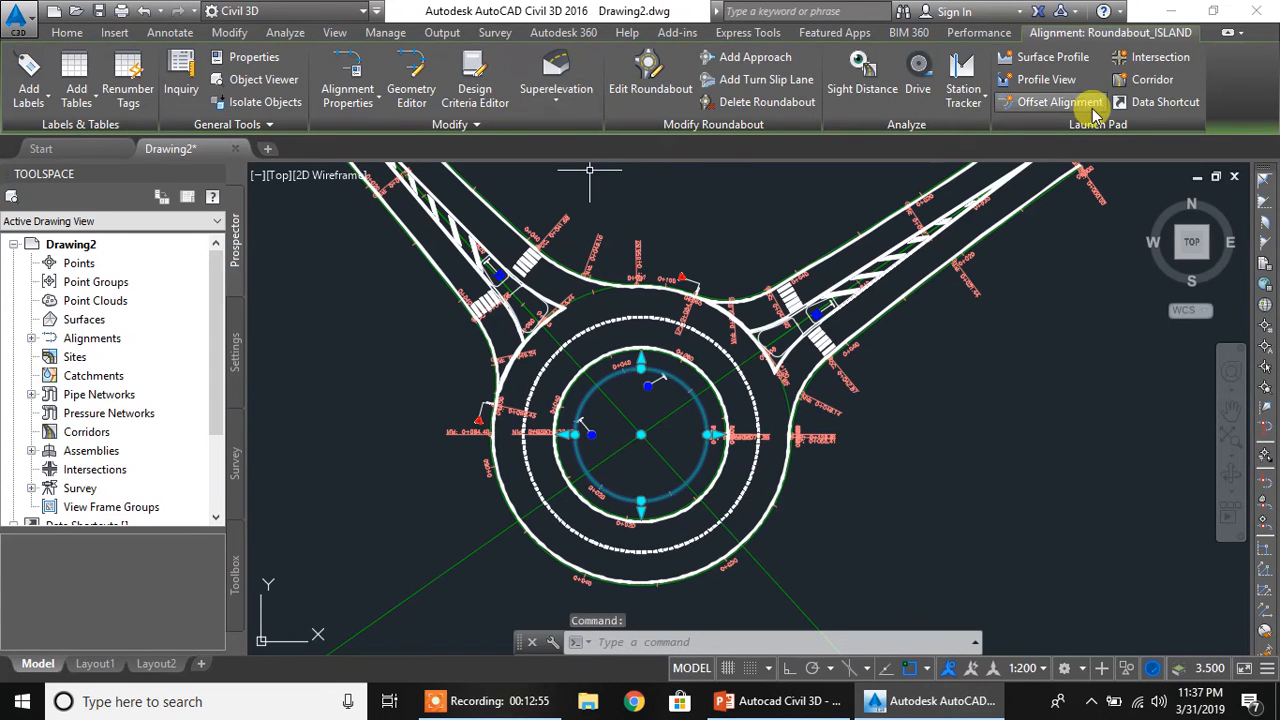
click(645, 72)
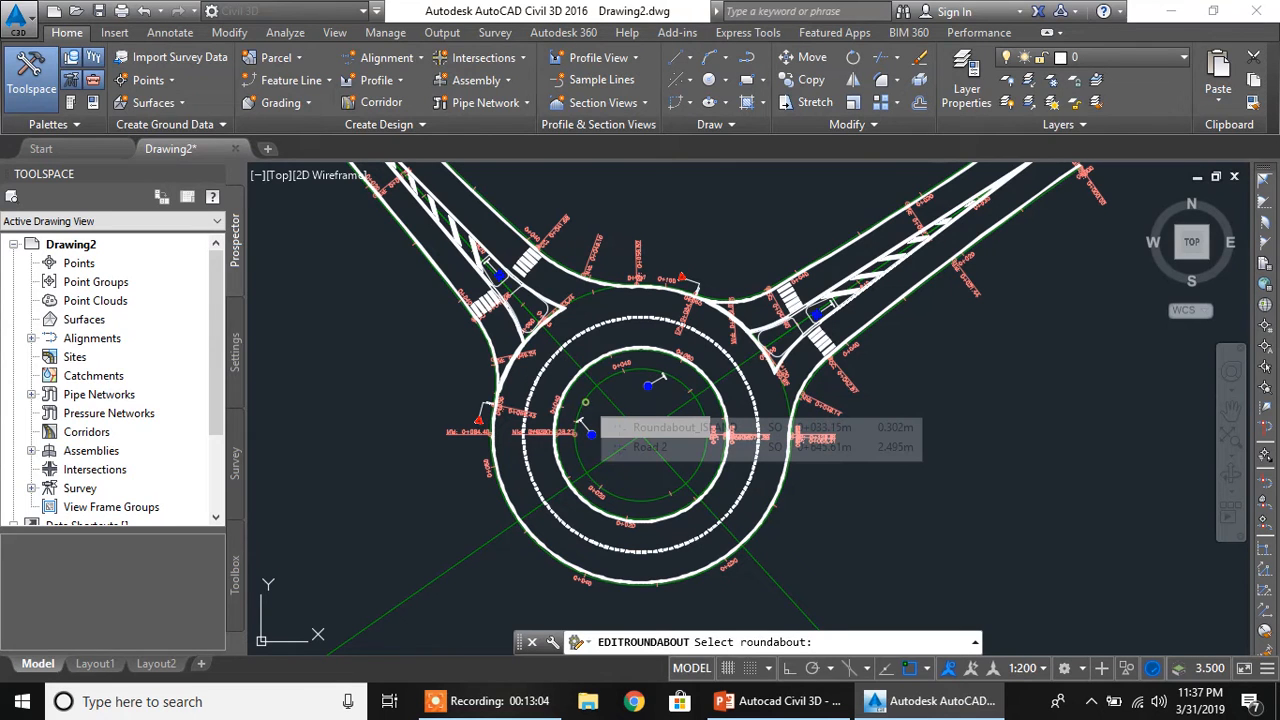
click(650, 268)
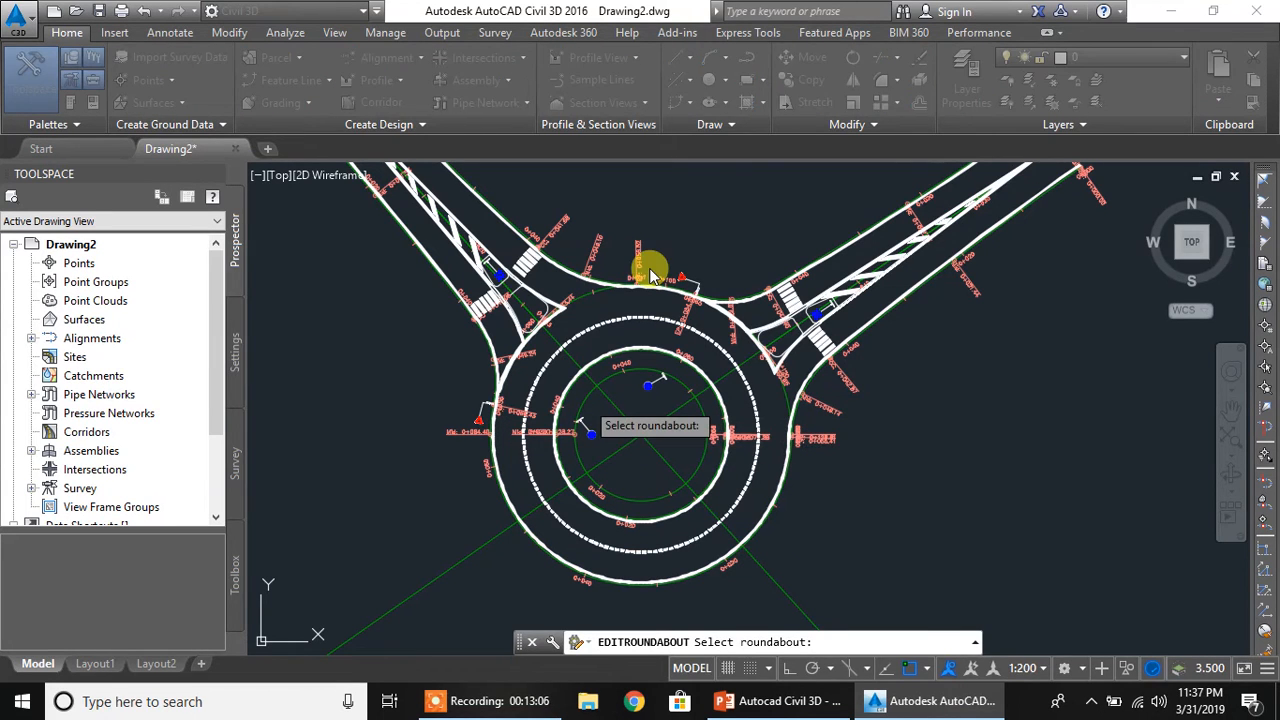
drag(628, 30, 600, 24)
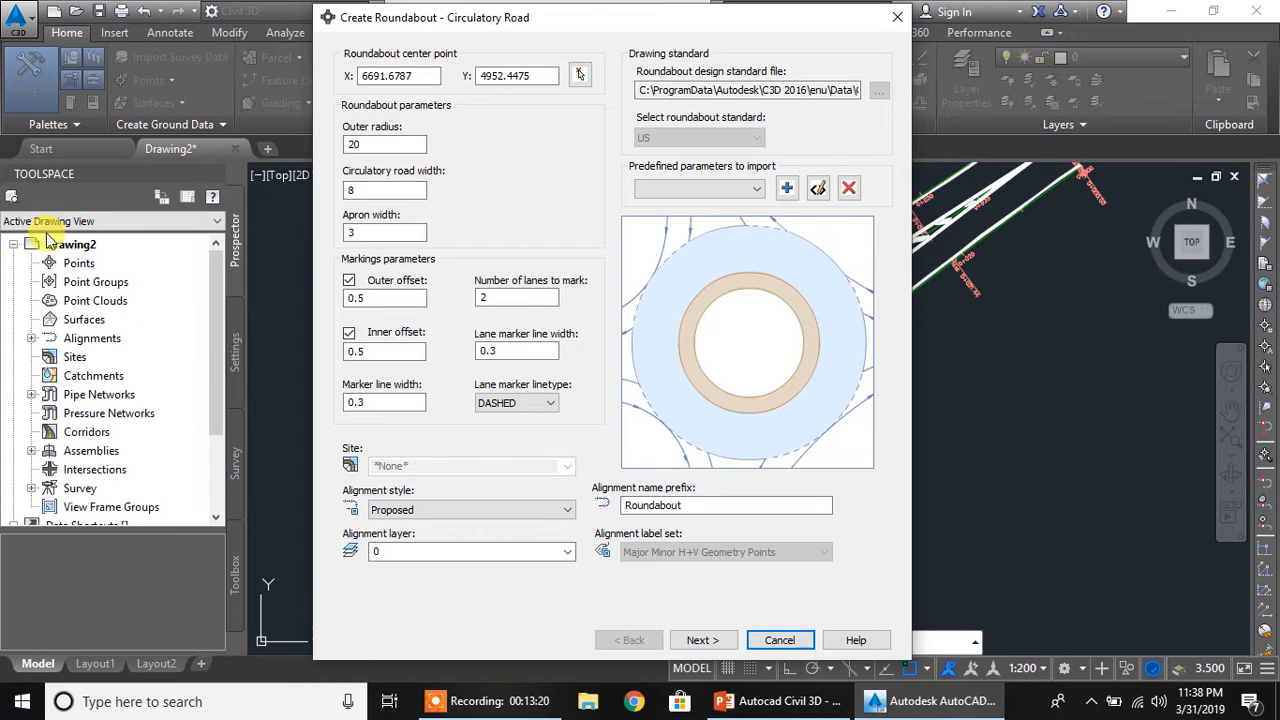
Set the roundabout's circulatory road width to 12 and the number of lanes to mark to 3, accepting the remaining parameters
double_click(372, 191)
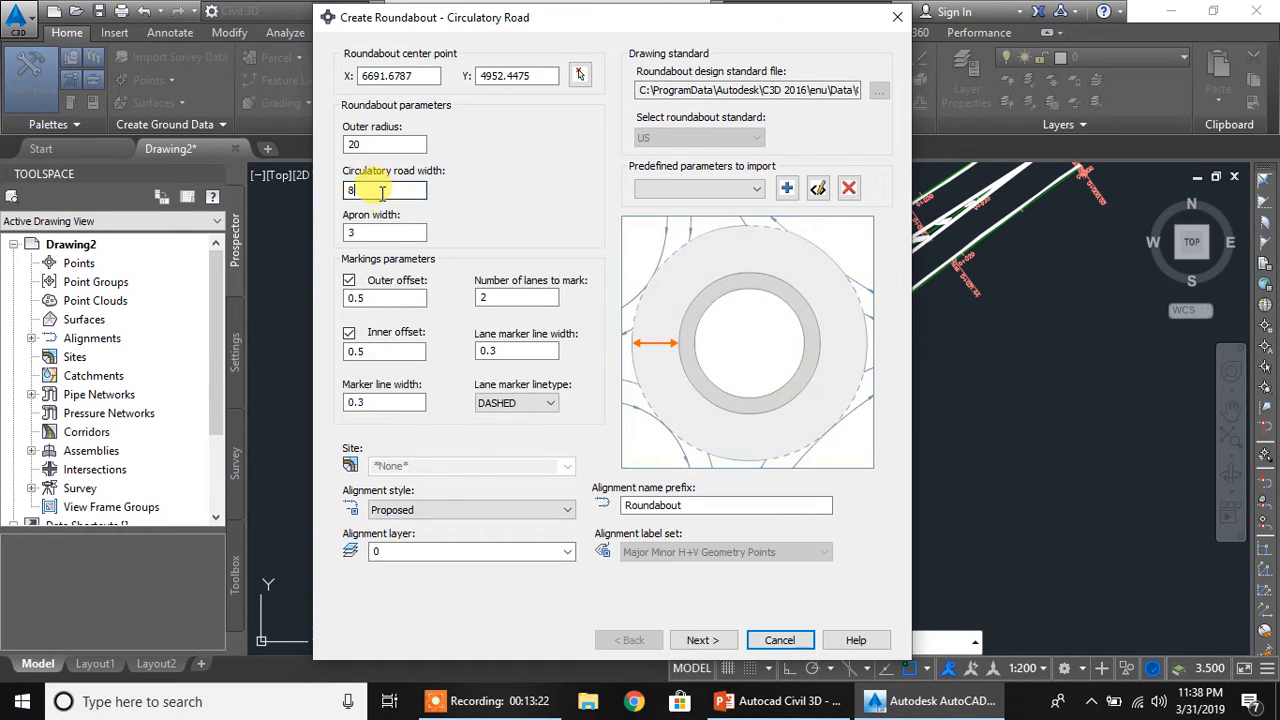
text(12)
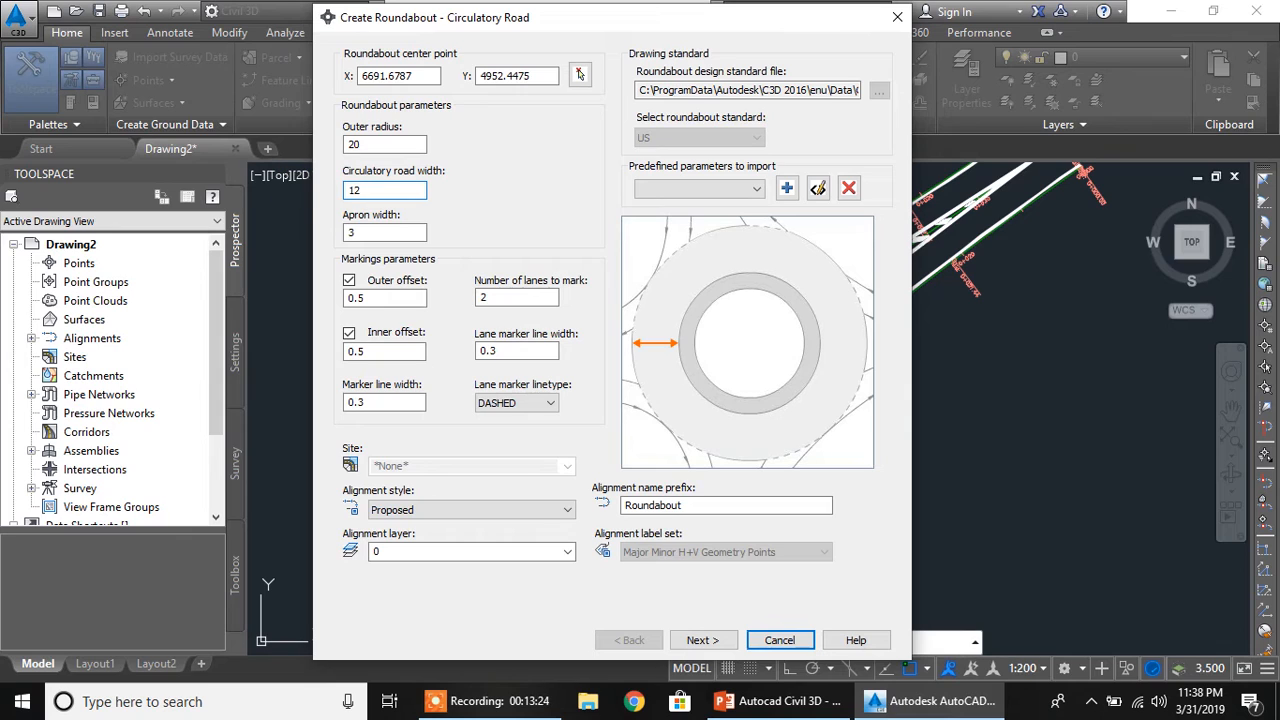
double_click(497, 297)
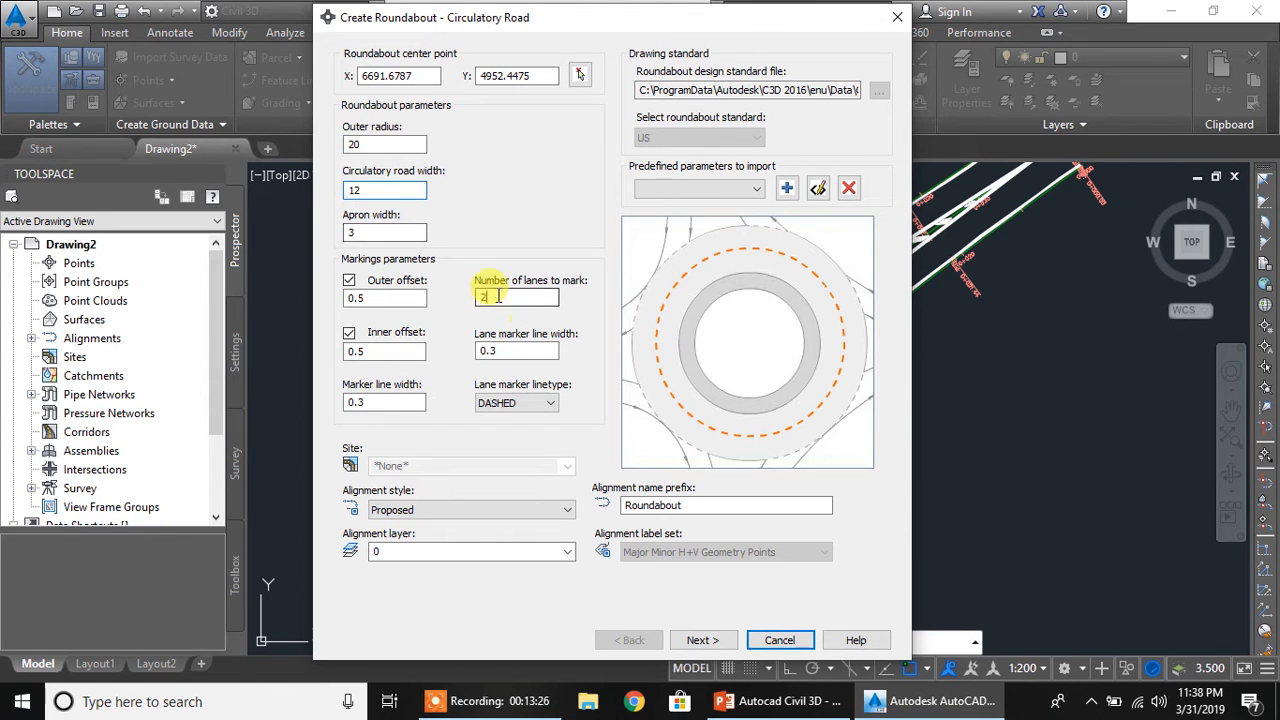
text(3)
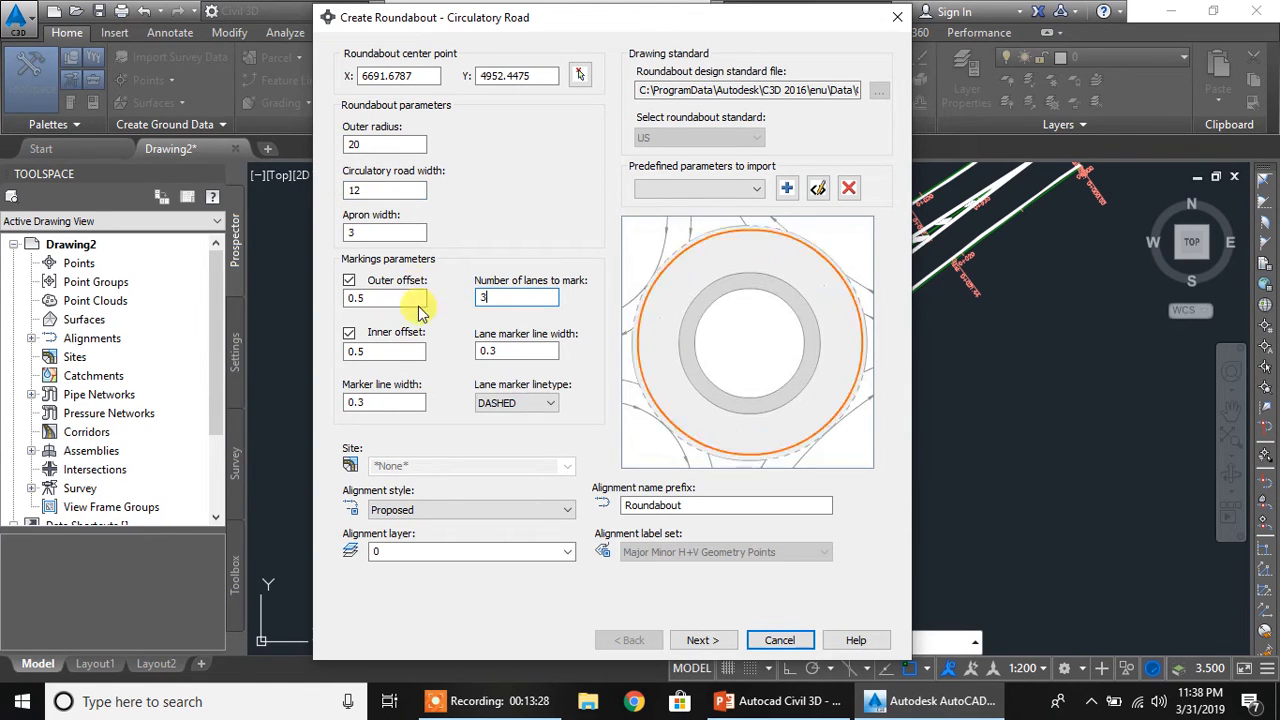
click(700, 640)
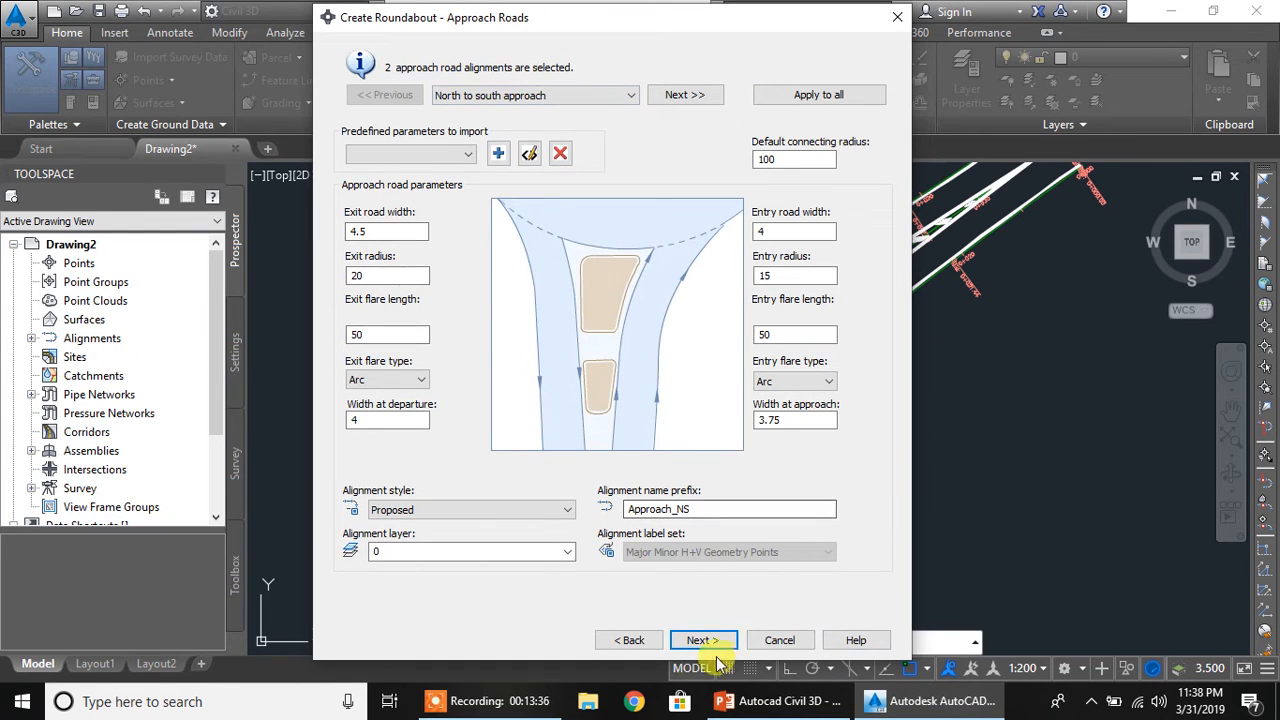
click(703, 640)
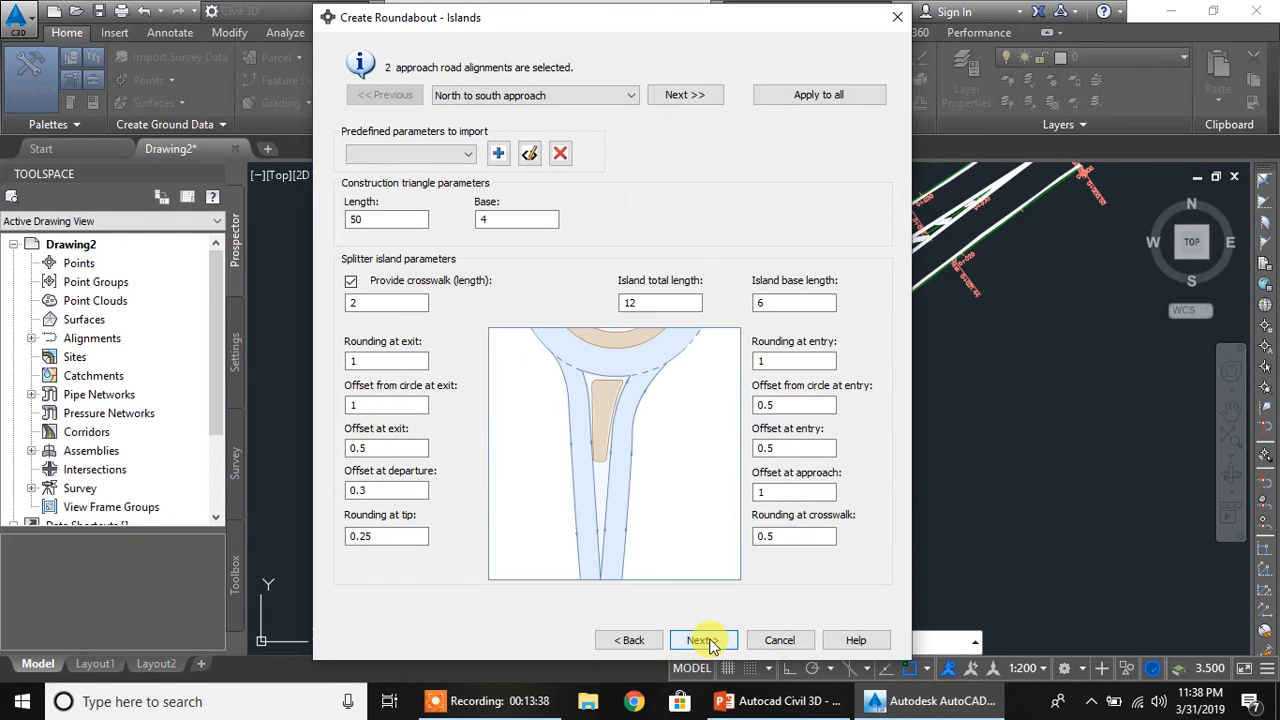
click(703, 640)
click(704, 640)
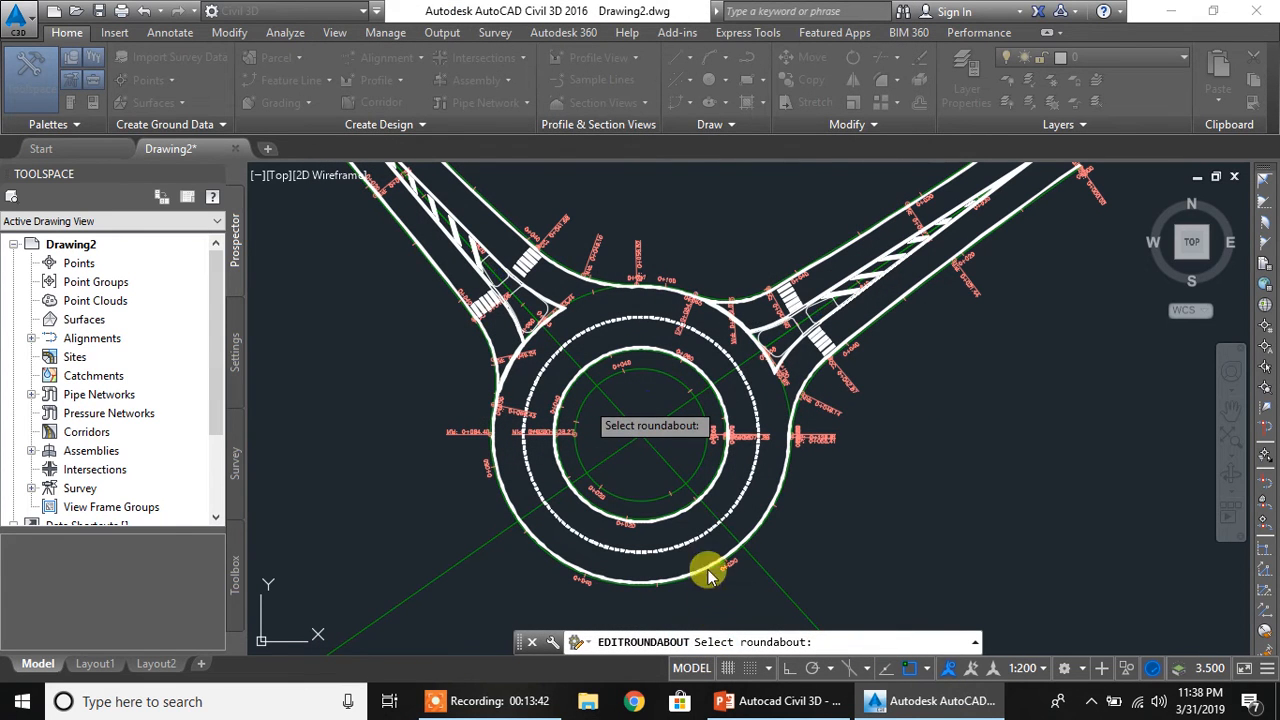
click(708, 480)
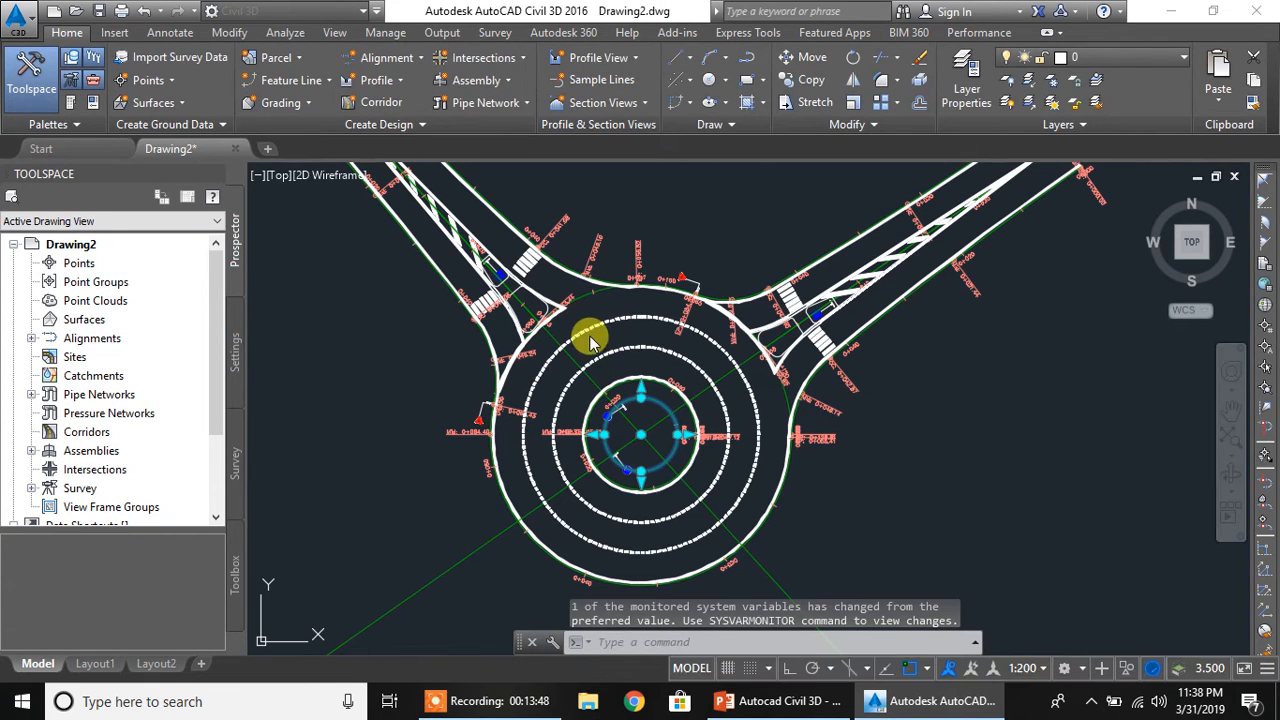
Reopen the roundabout's circulatory road settings with Edit Roundabout, picking the central island's alignment in the drawing
scroll(588, 338, up, 2)
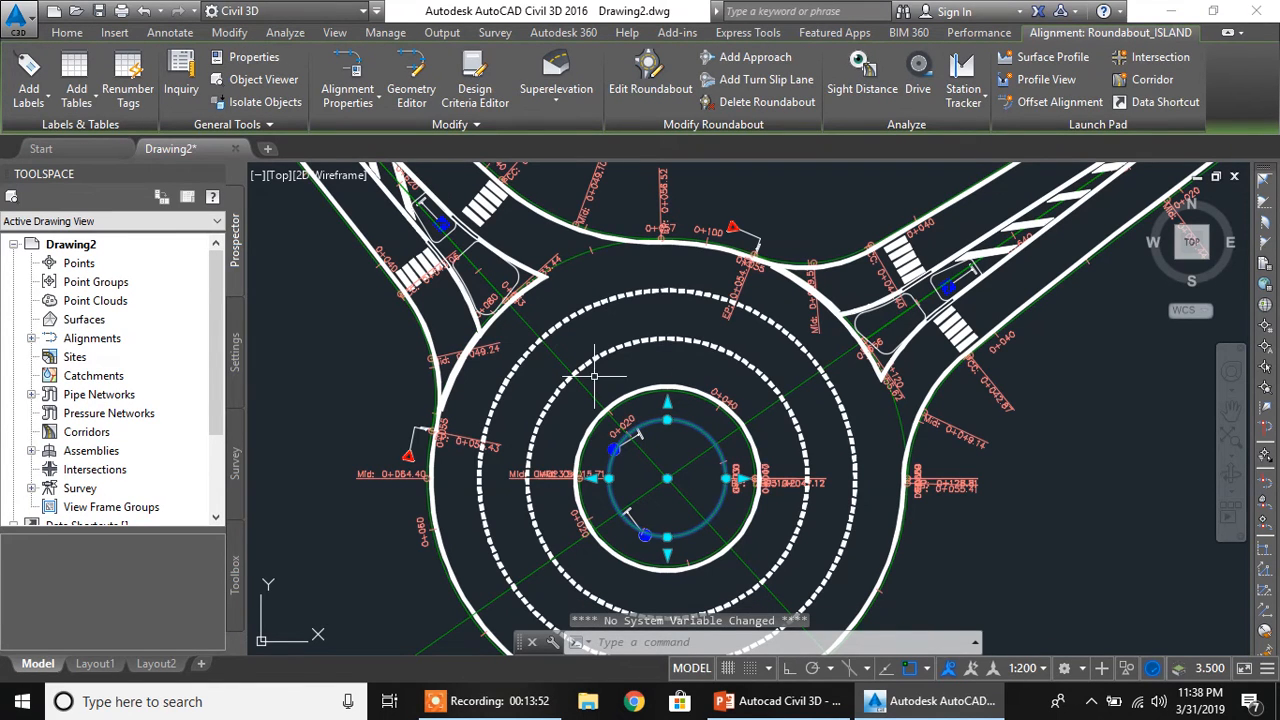
scroll(594, 376, down, 5)
scroll(594, 356, up, 3)
scroll(594, 356, up, 3)
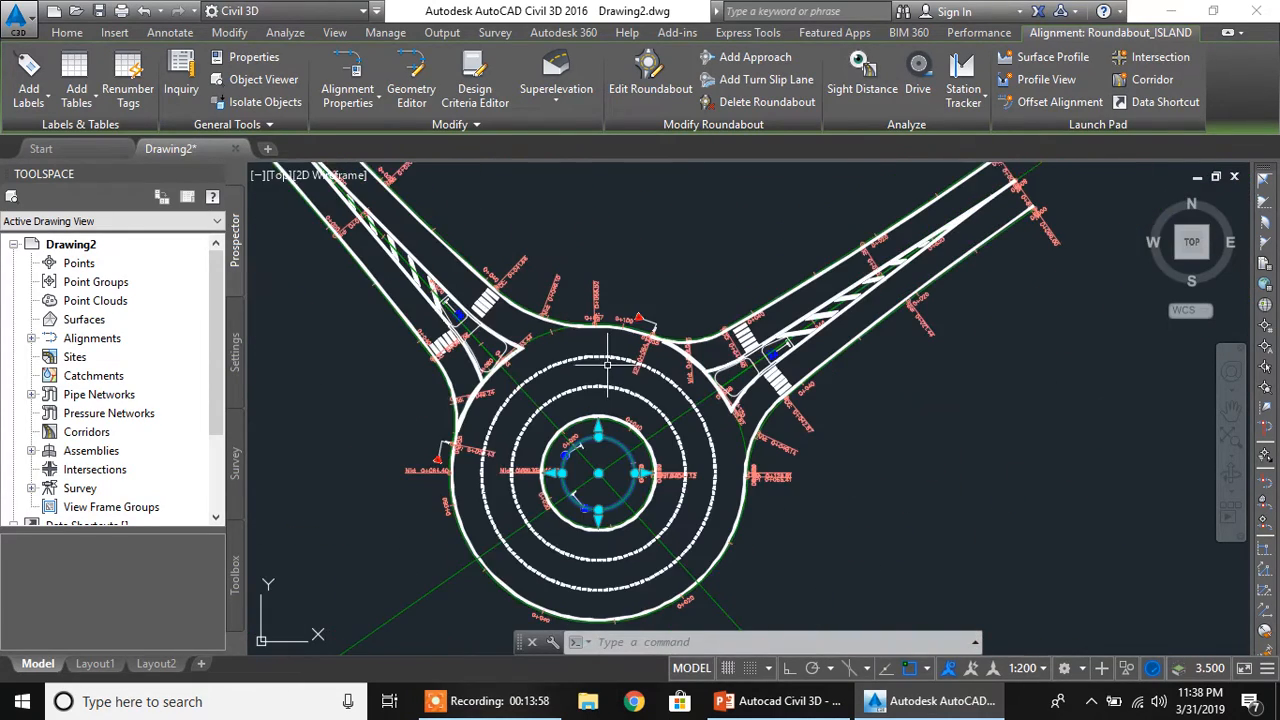
middle_drag(607, 364, 625, 318)
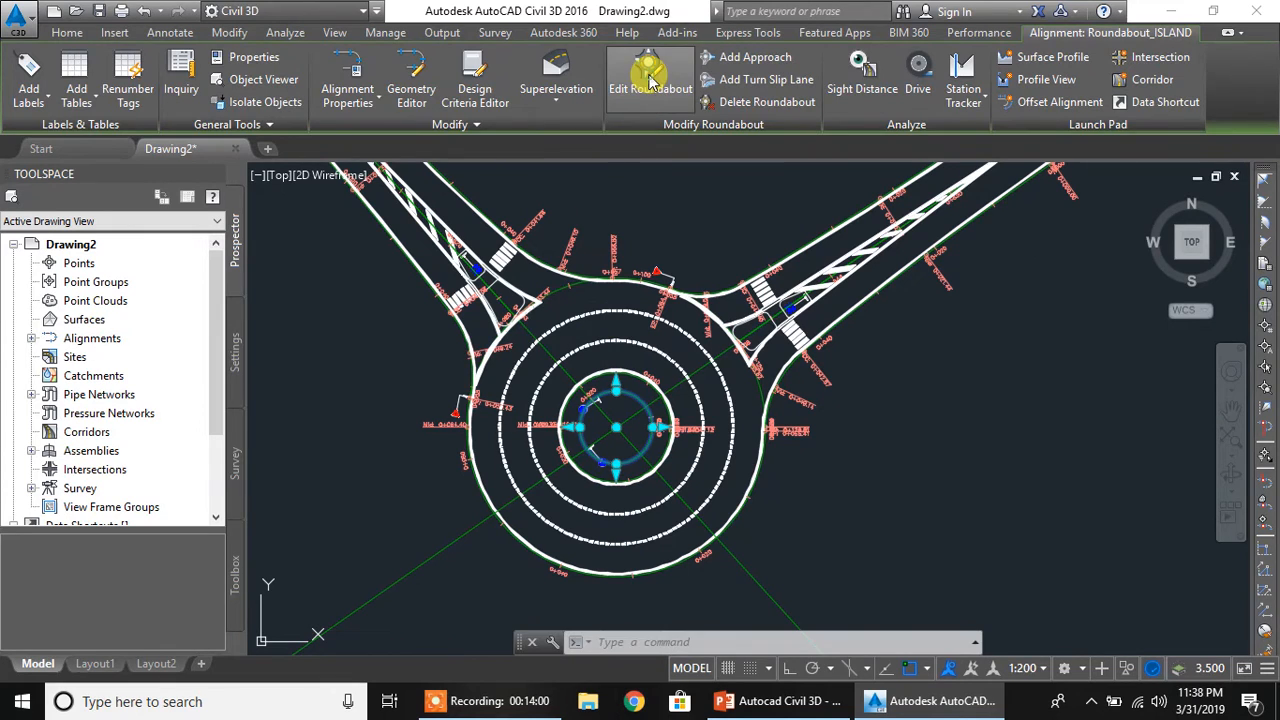
click(650, 82)
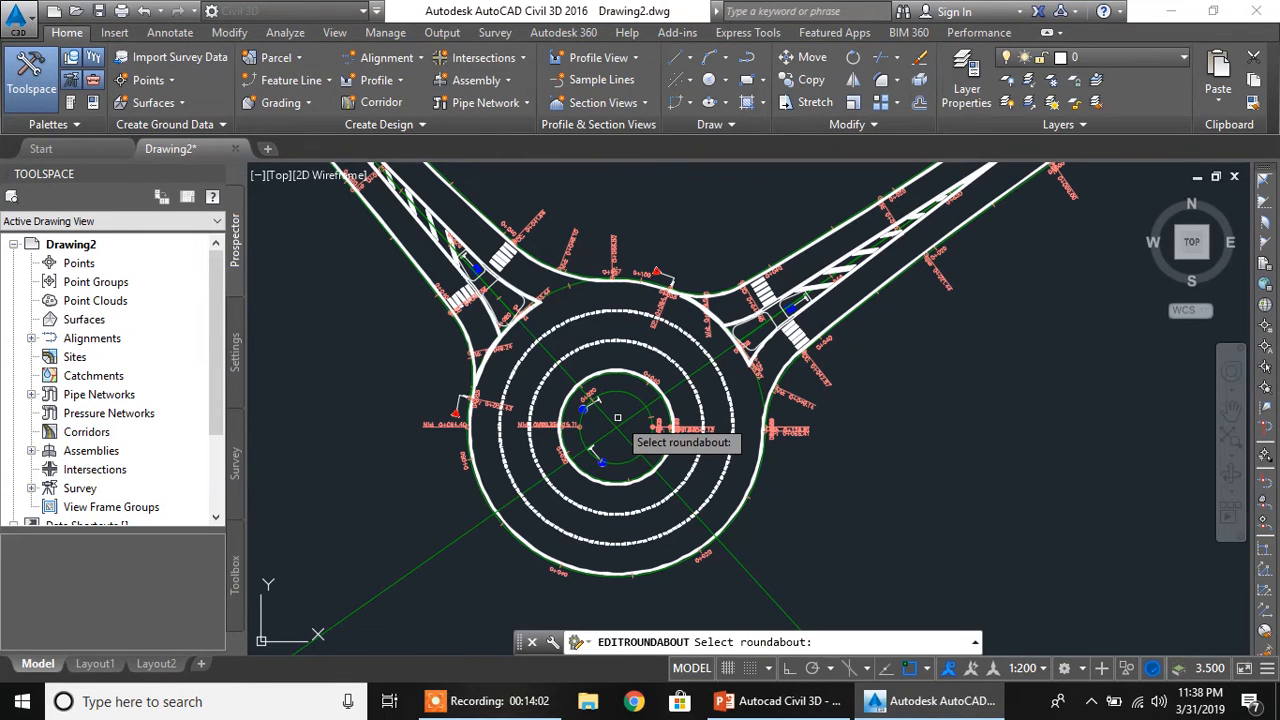
scroll(617, 418, up, 2)
click(614, 374)
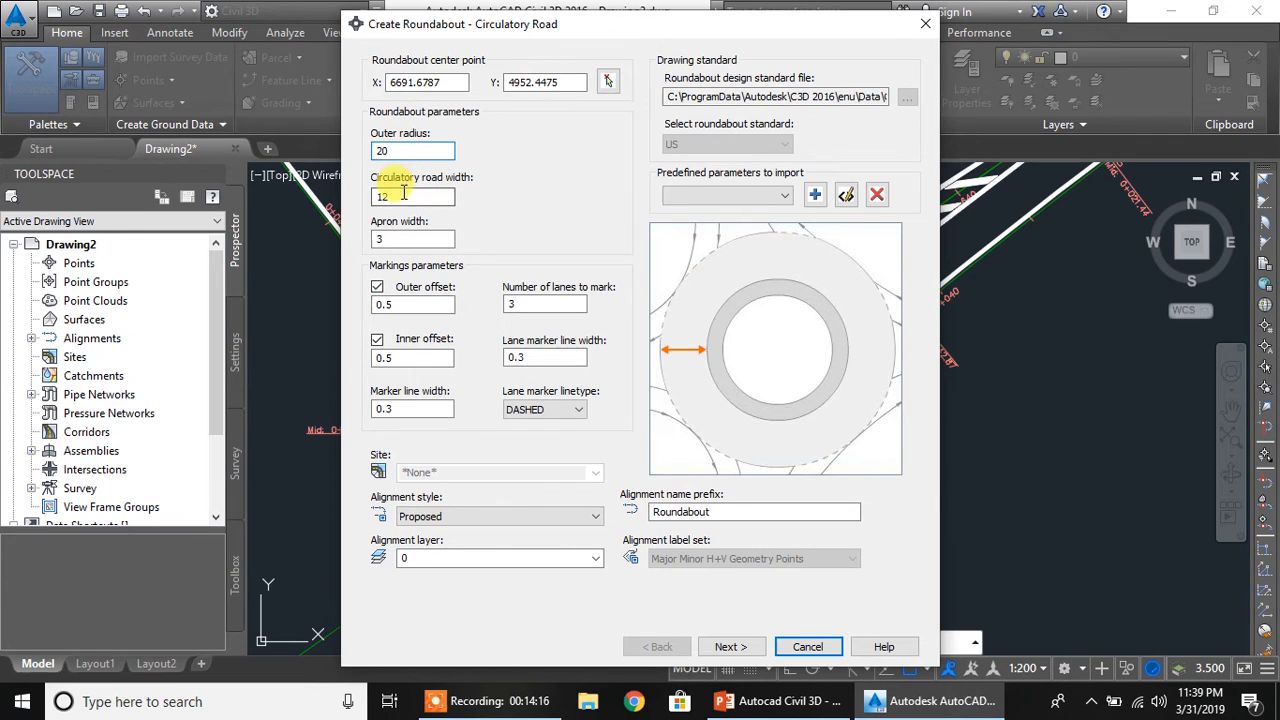
Set the circulatory road width to 8 and the number of lanes to mark to 2, accepting the approach, island and remaining parameters
drag(412, 196, 340, 195)
text(8)
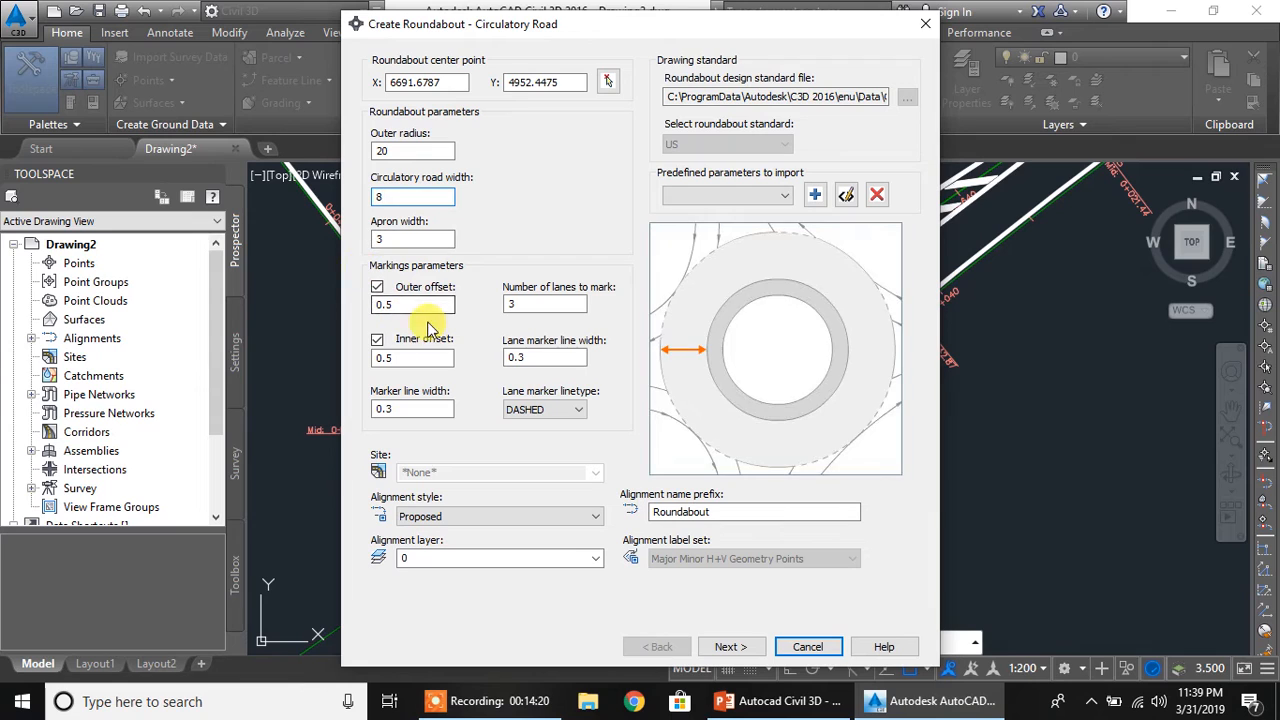
click(545, 303)
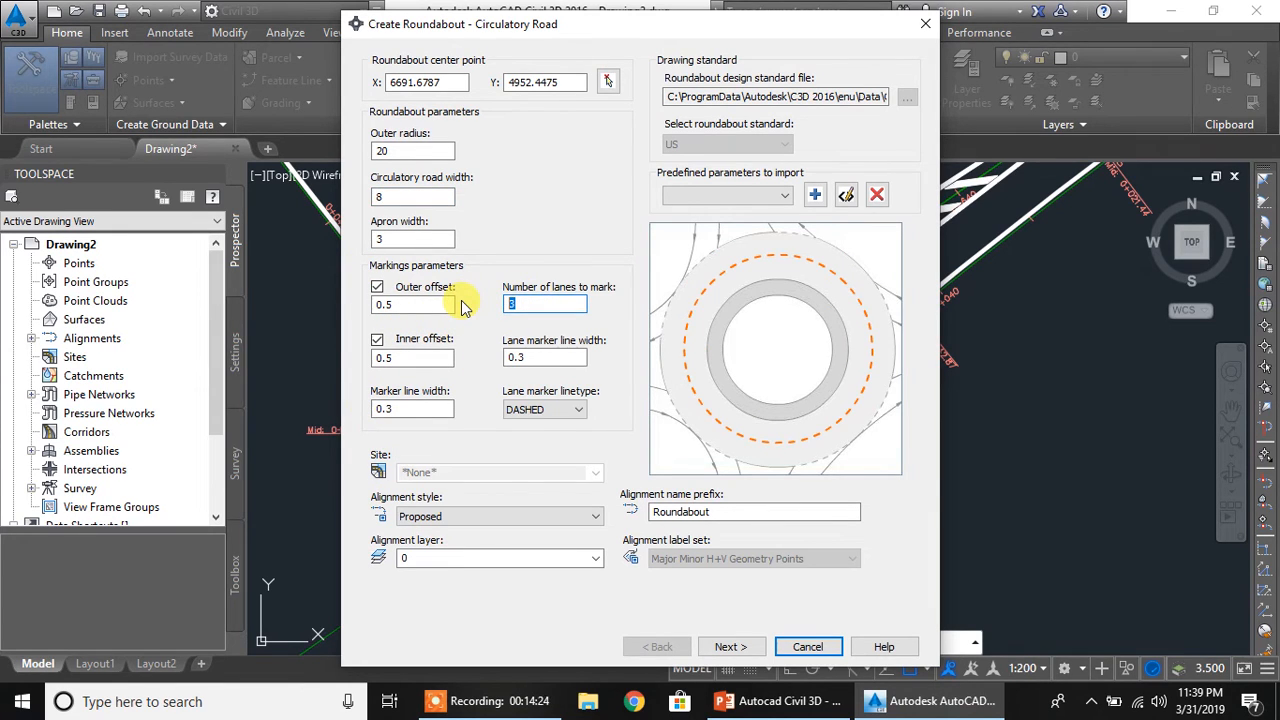
text(2)
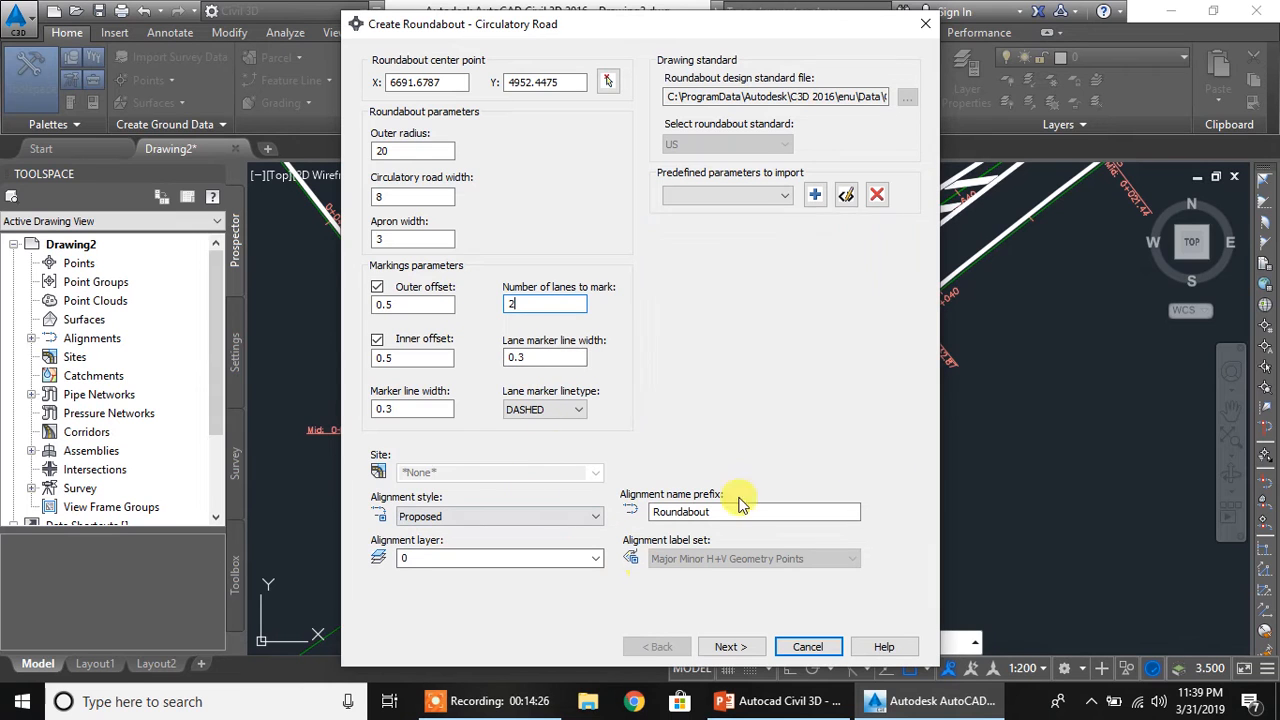
click(750, 647)
click(750, 647)
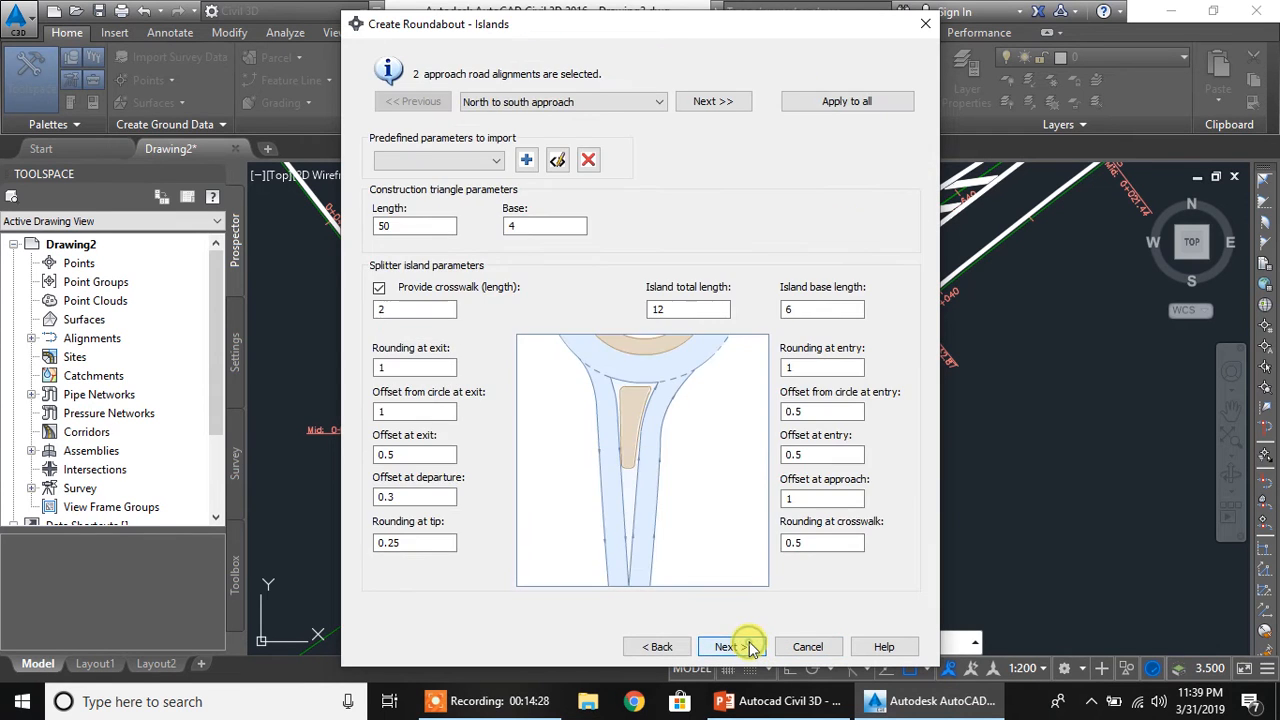
click(750, 647)
click(750, 647)
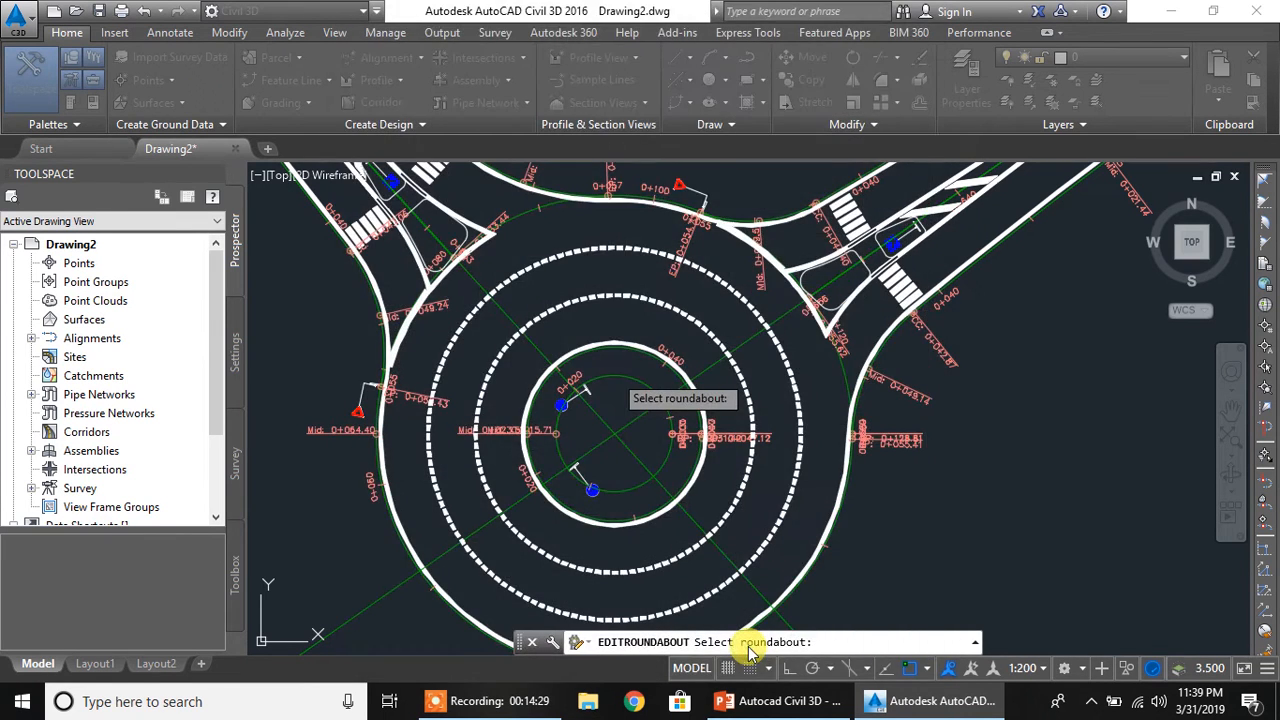
click(787, 383)
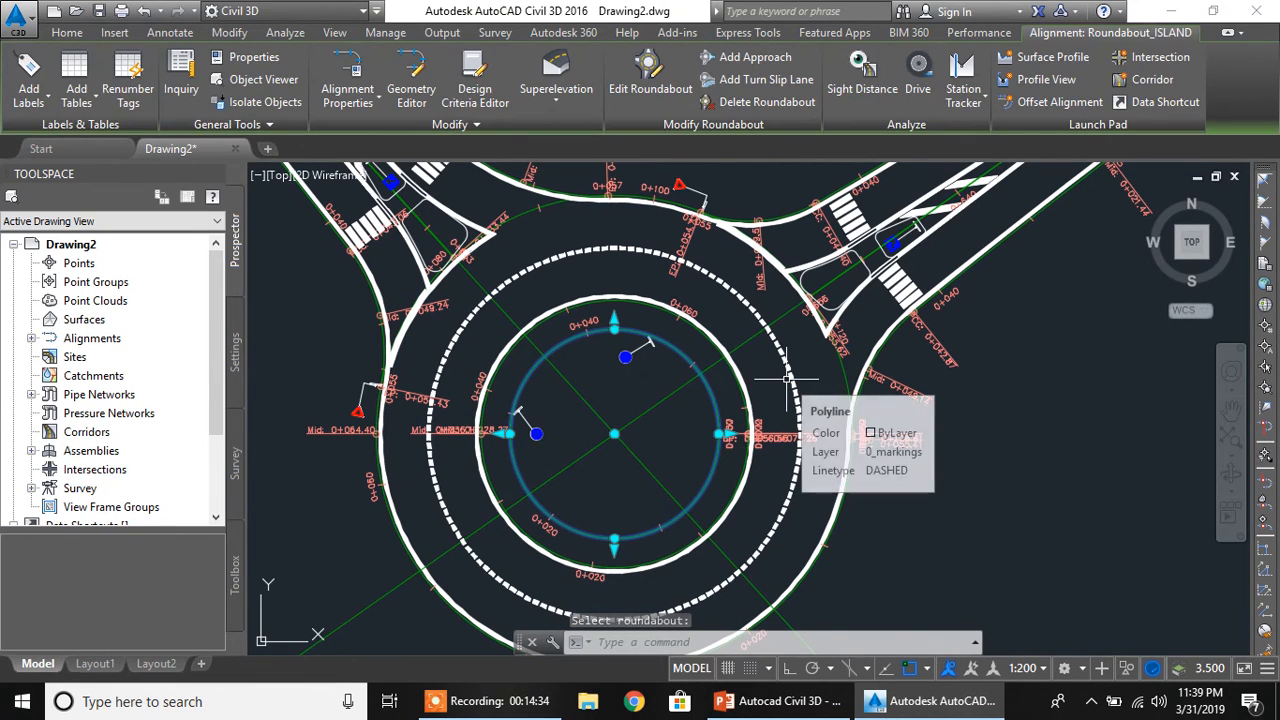
Inspect the edited roundabout's circulatory lanes and the alignments without approaches on its southwest and southeast sides
scroll(549, 288, down, 2)
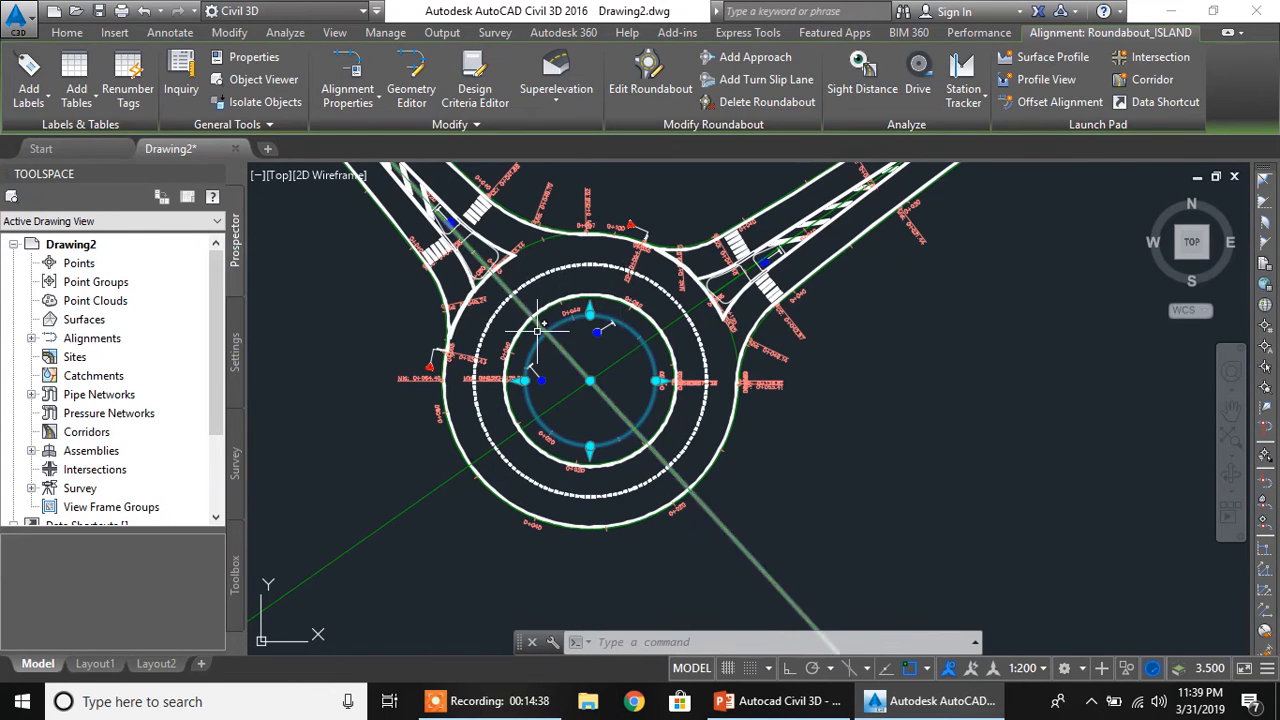
scroll(541, 380, down, 2)
middle_drag(577, 330, 583, 371)
scroll(580, 375, up, 5)
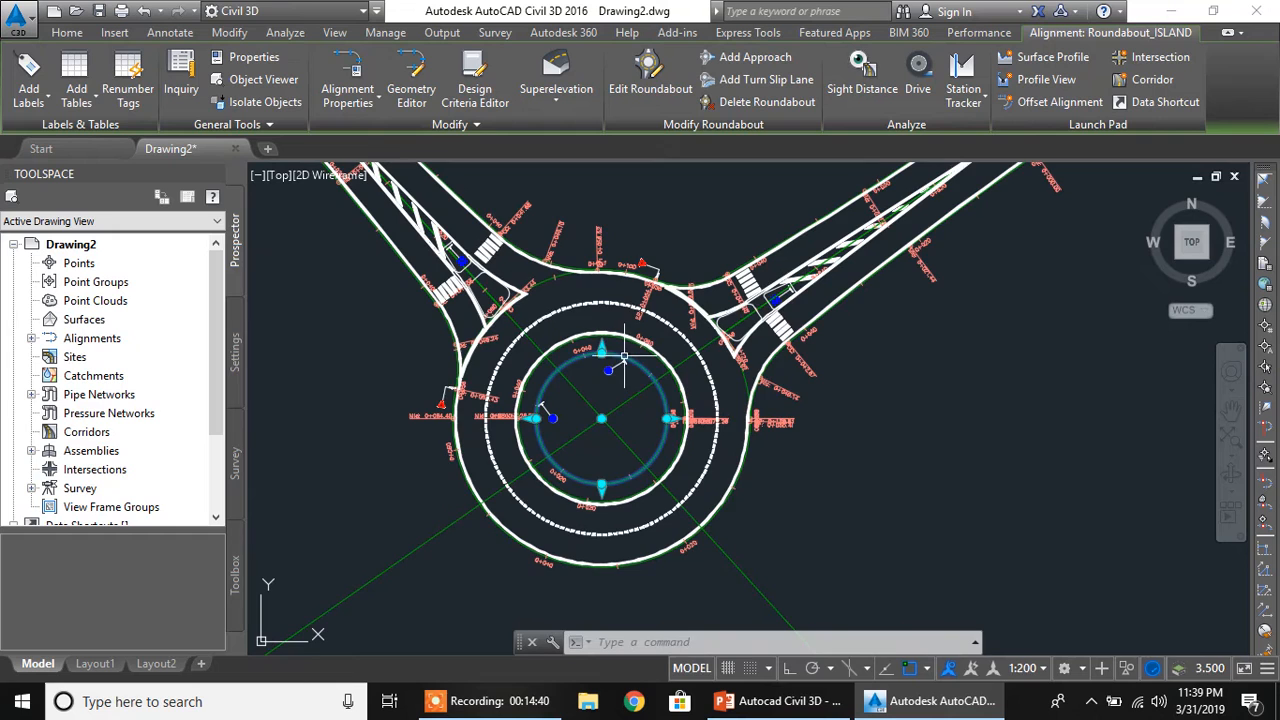
scroll(648, 372, down, 1)
middle_drag(648, 372, 645, 357)
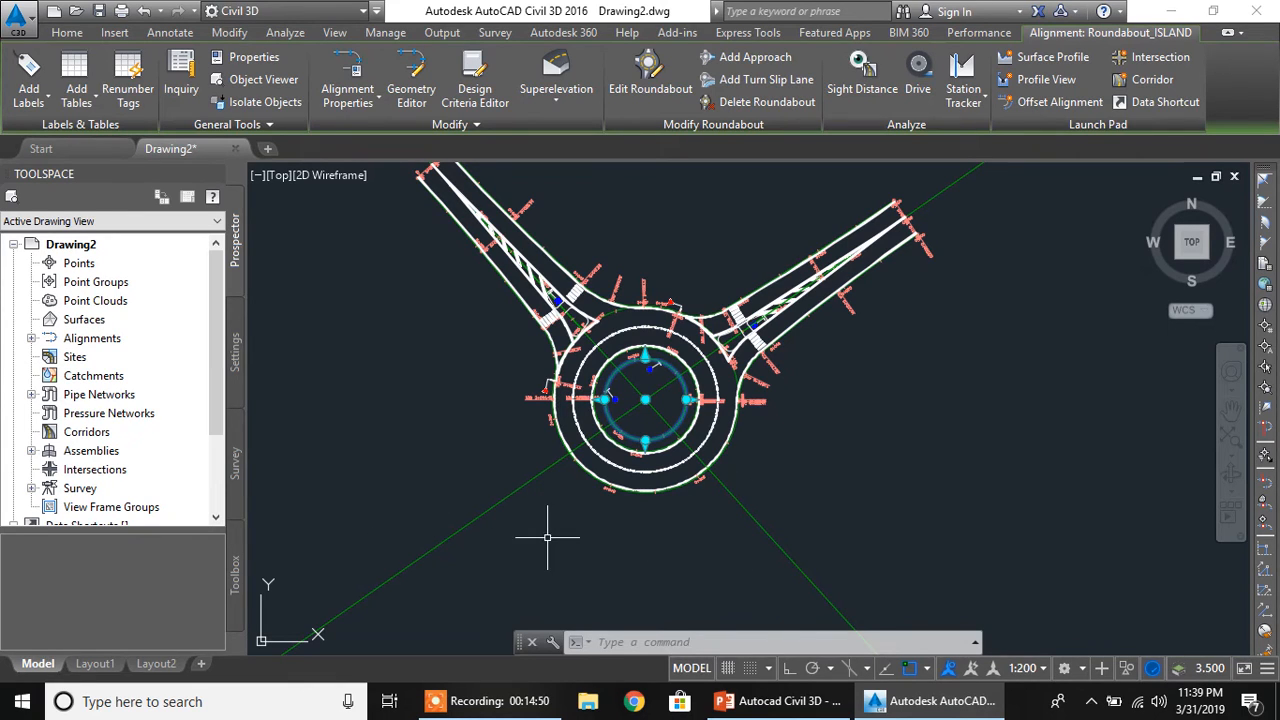
middle_drag(543, 541, 521, 488)
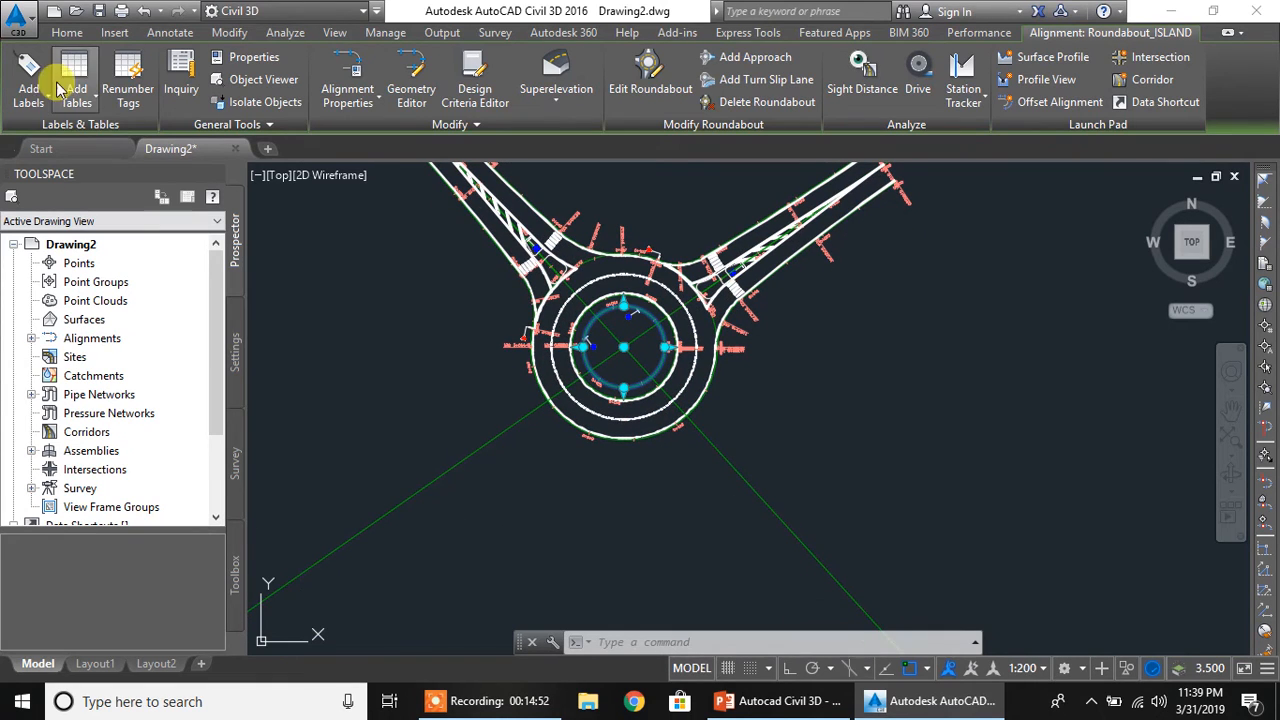
Run Add Approach on the roundabout's circular area, selecting the southeast part of Road 2 as the only approach road
click(68, 34)
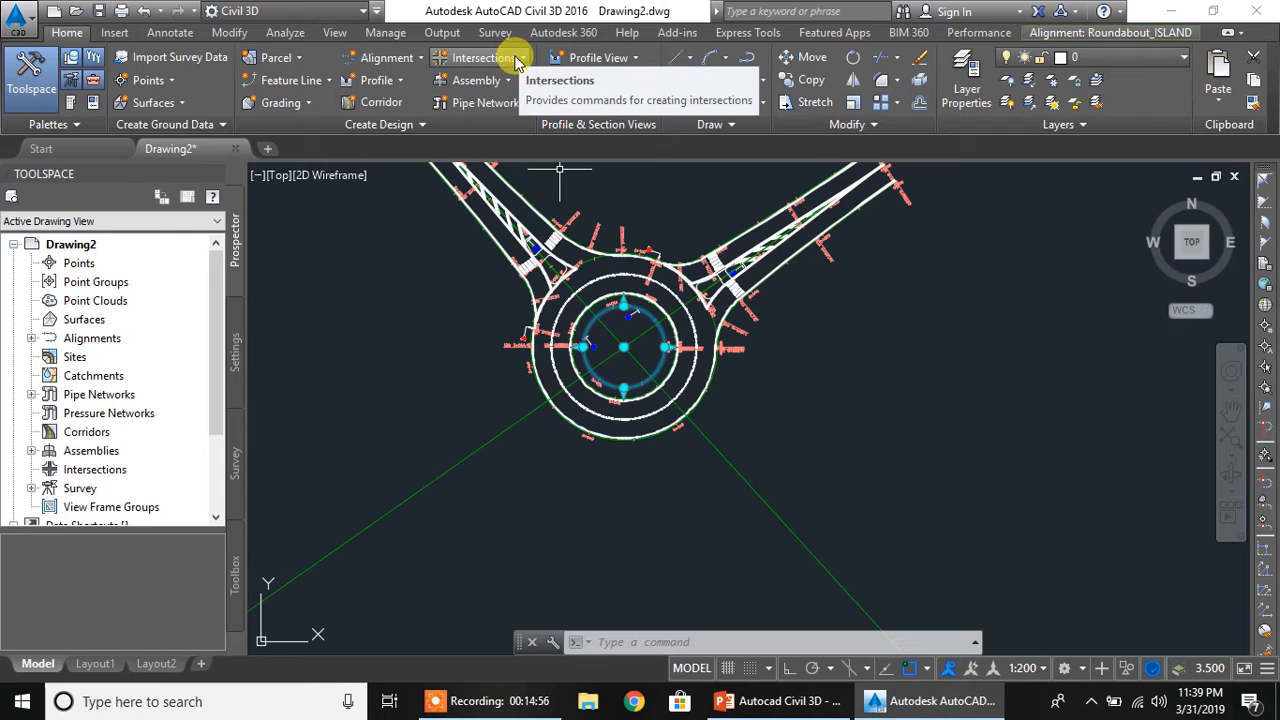
click(517, 60)
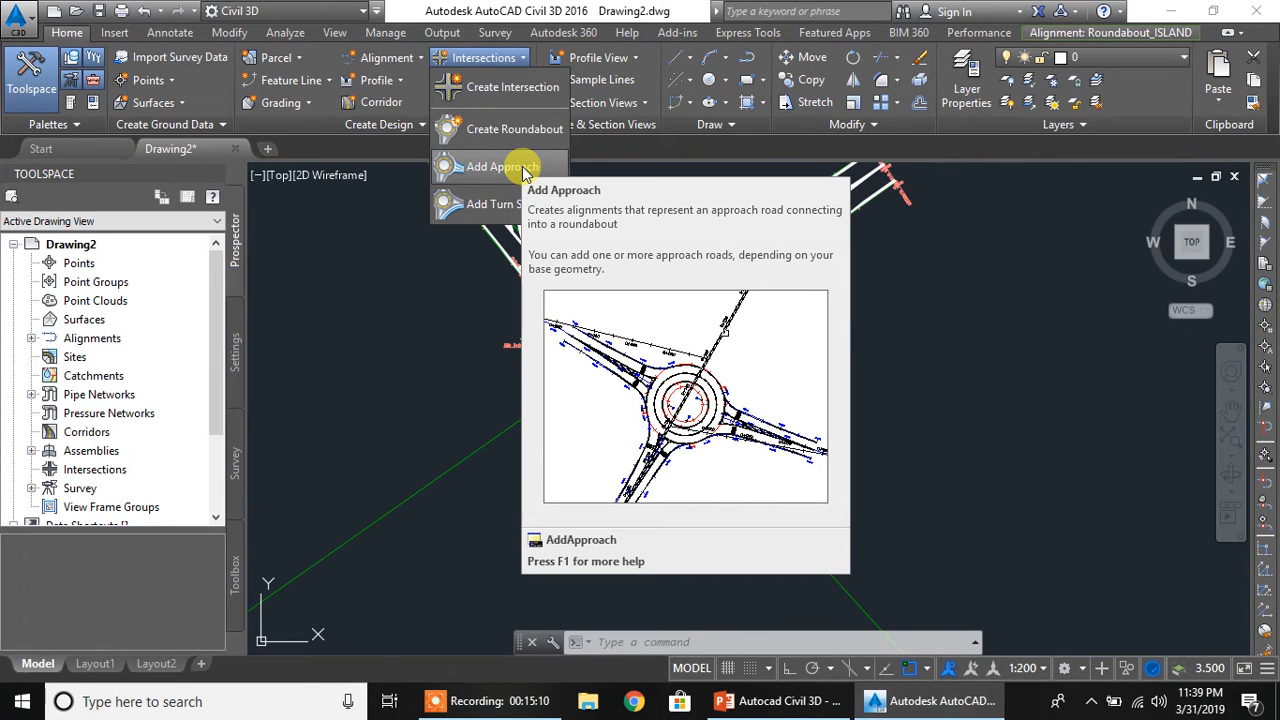
click(525, 170)
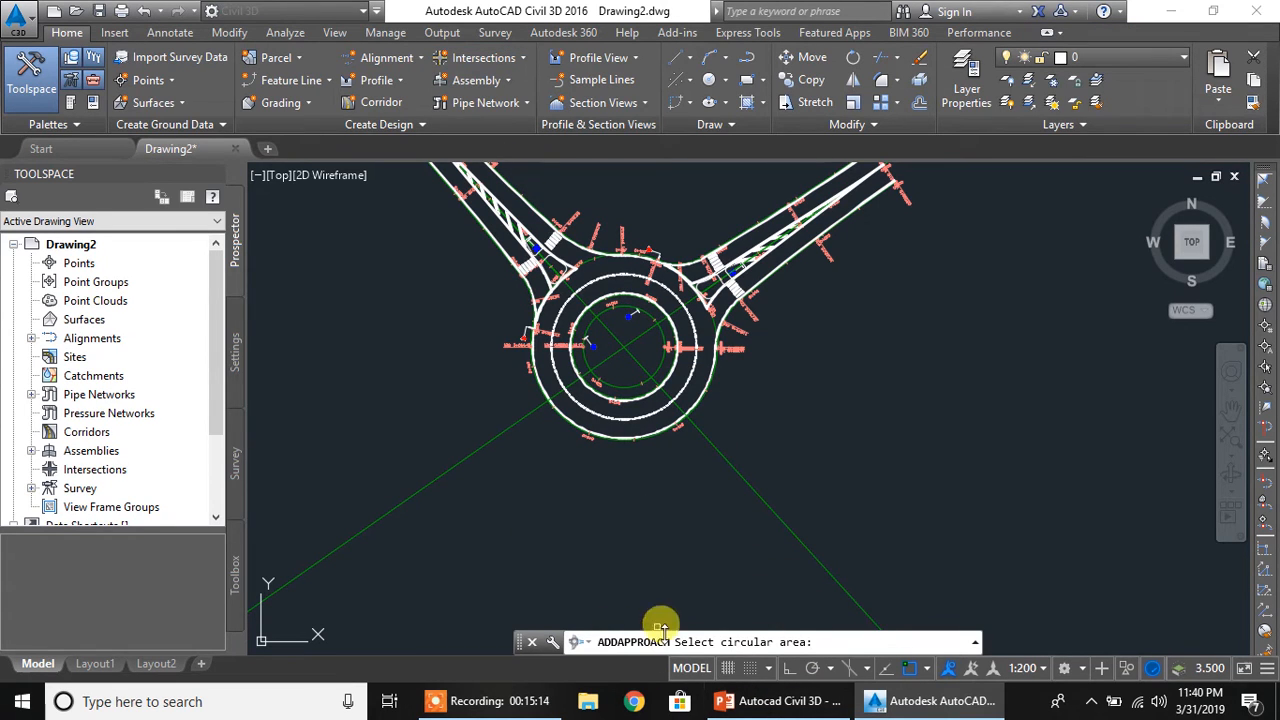
click(660, 334)
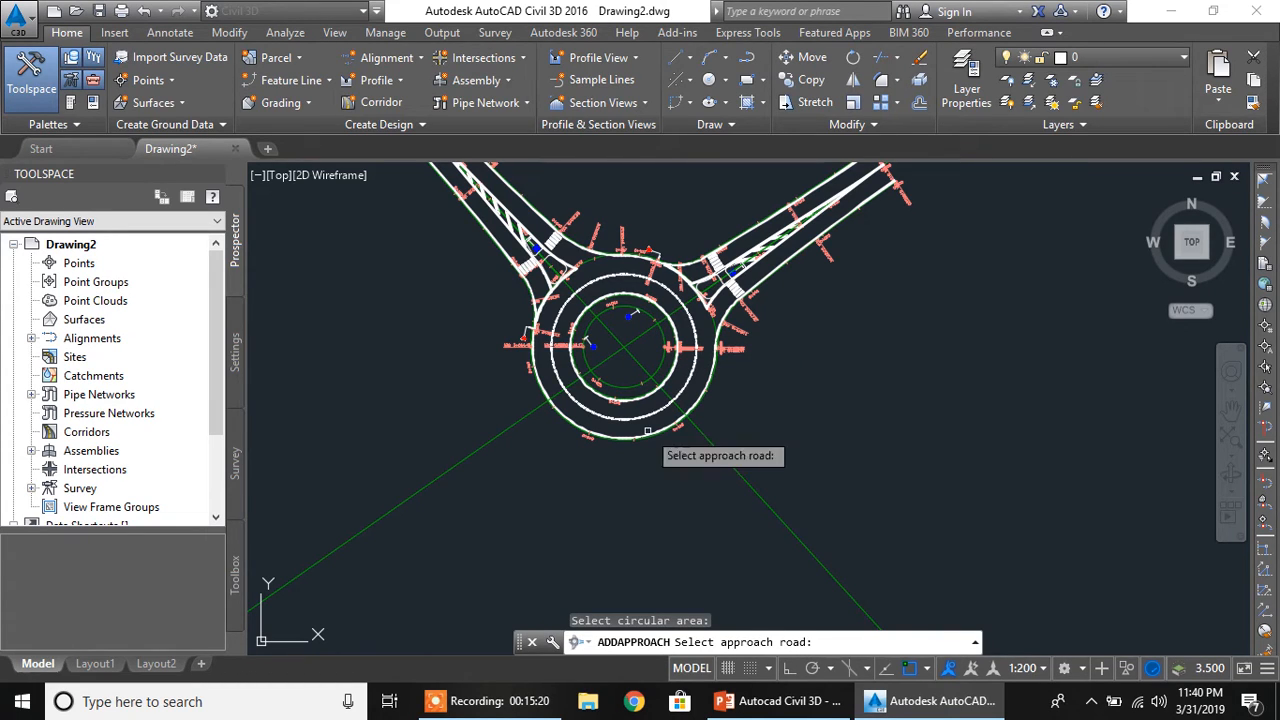
click(759, 493)
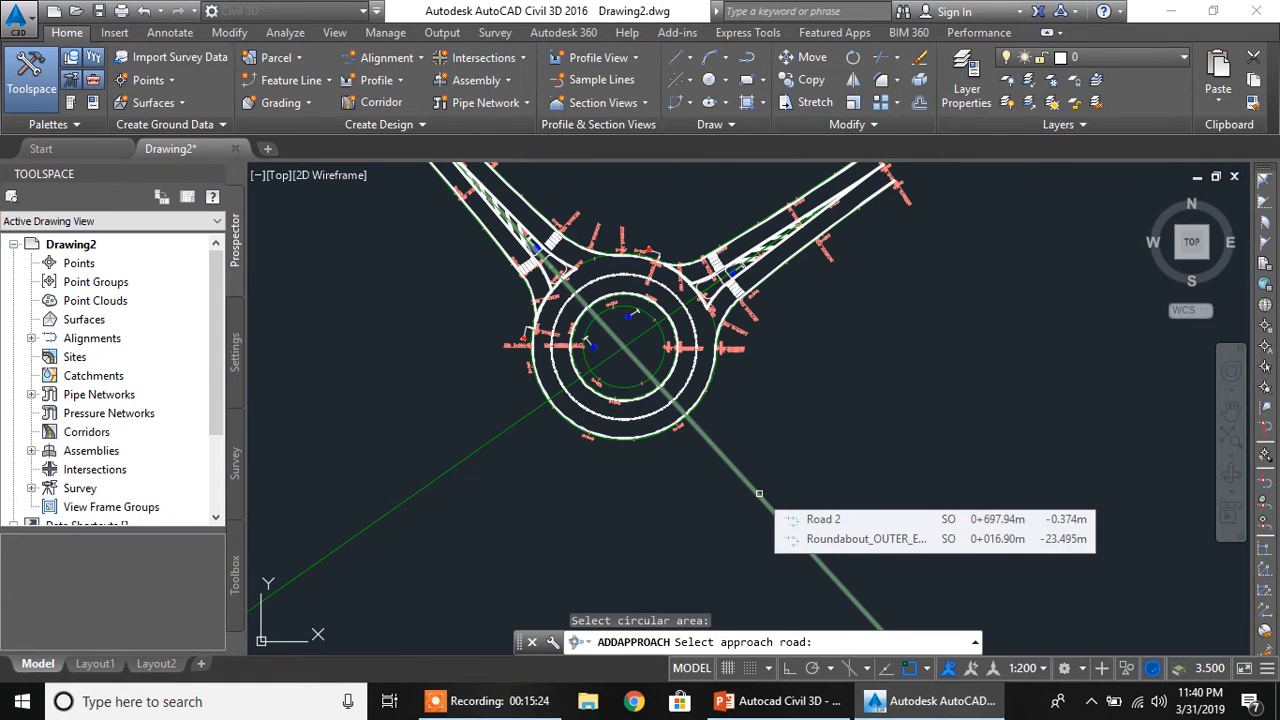
click(759, 493)
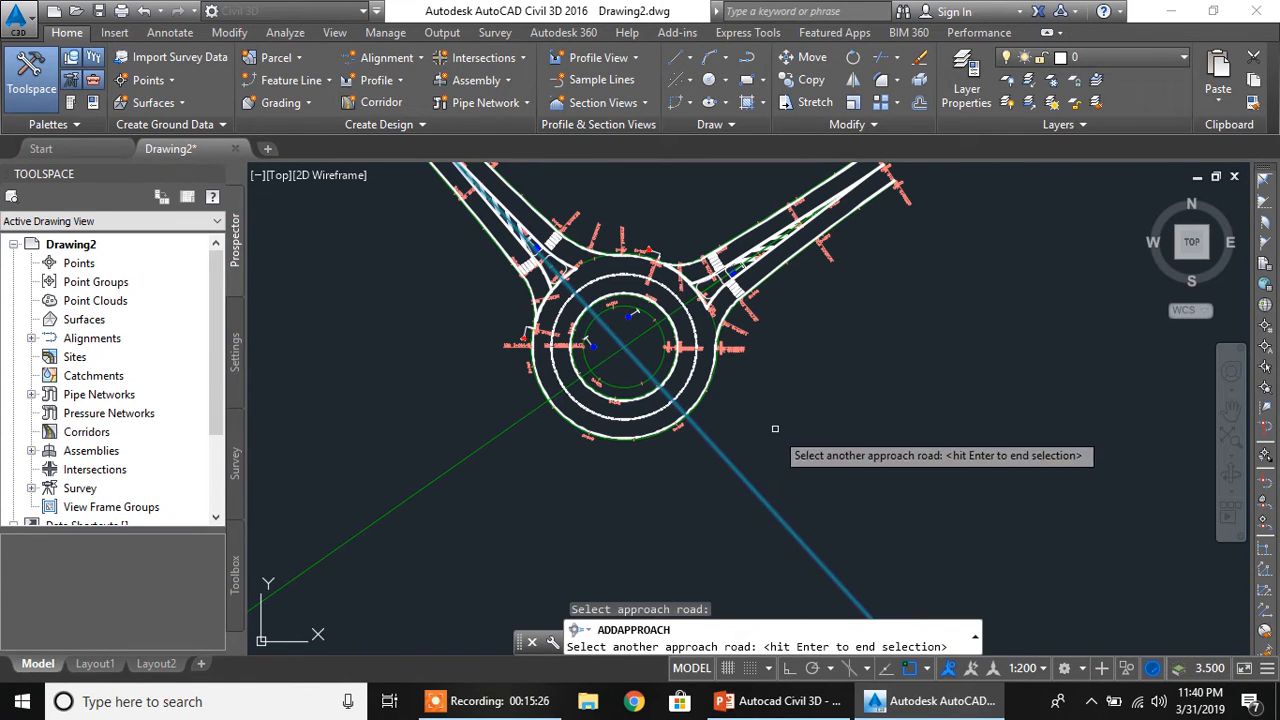
key(Return)
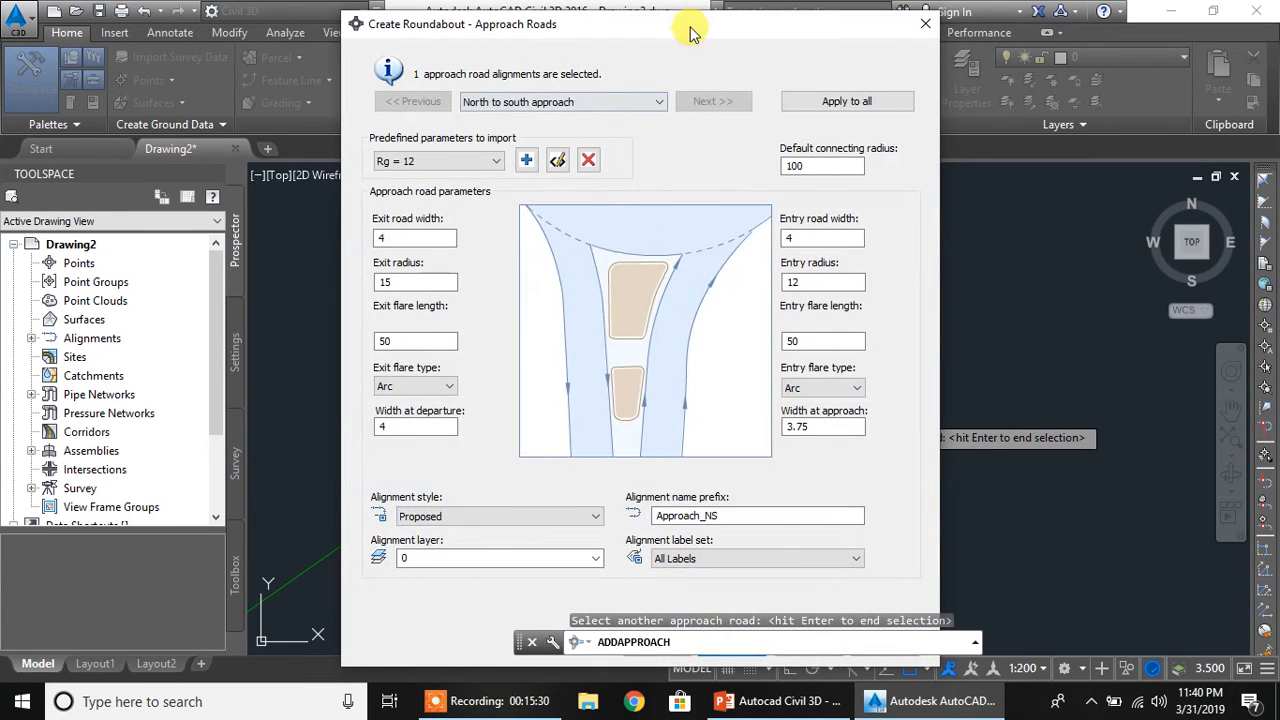
Import the Rg = 20 predefined parameters for the new approach road
drag(688, 20, 671, 14)
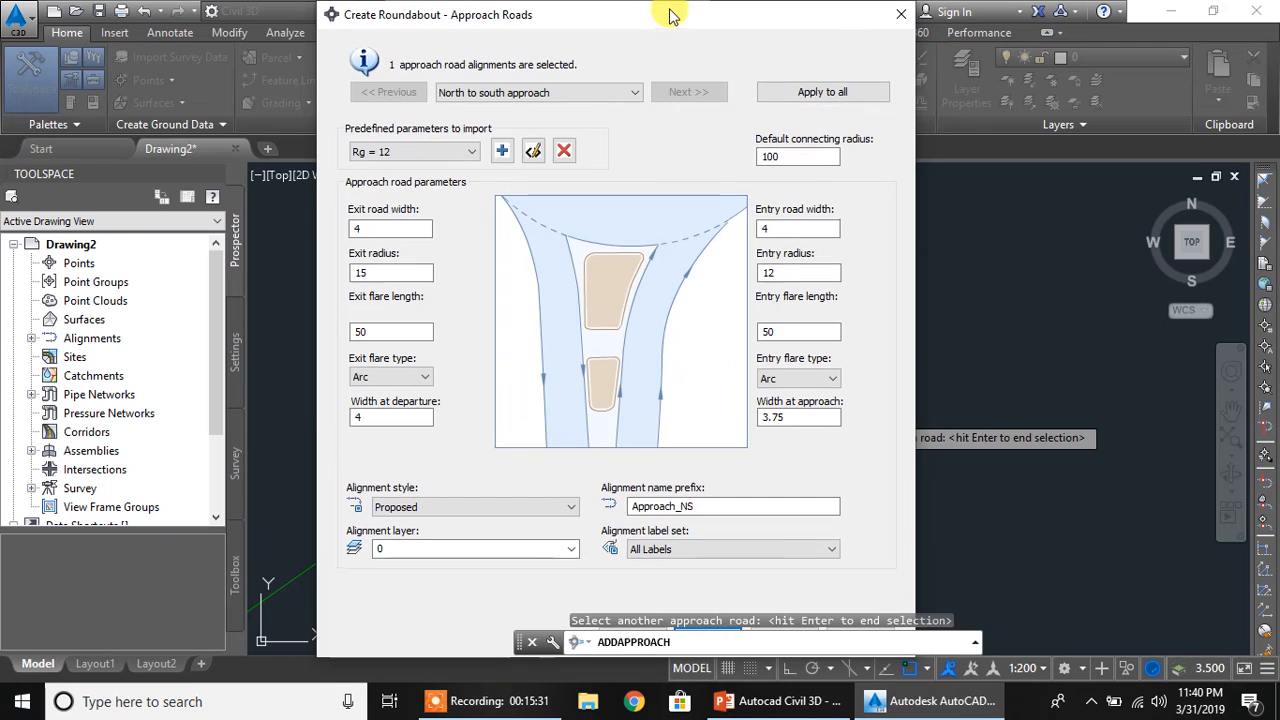
click(458, 163)
click(400, 190)
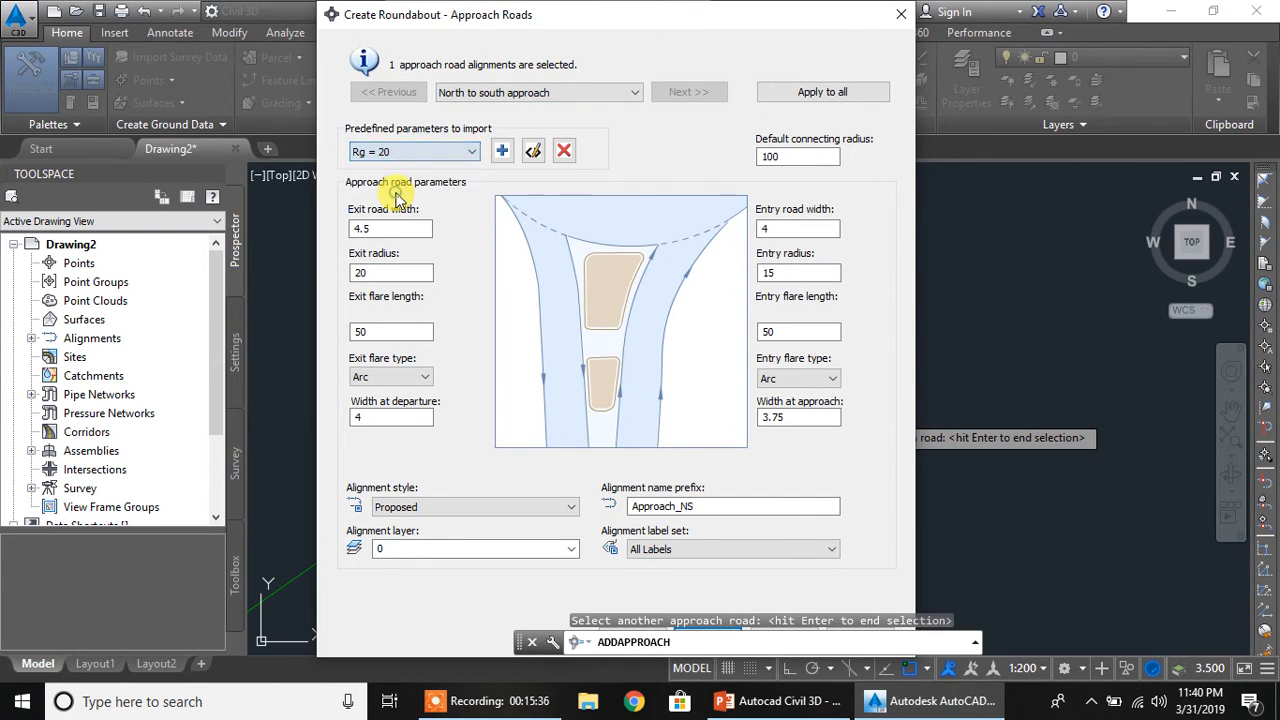
Examine the approach's exit and entry widths, radii and flare lengths, its default connecting radius and its alignment layer
click(421, 228)
click(415, 273)
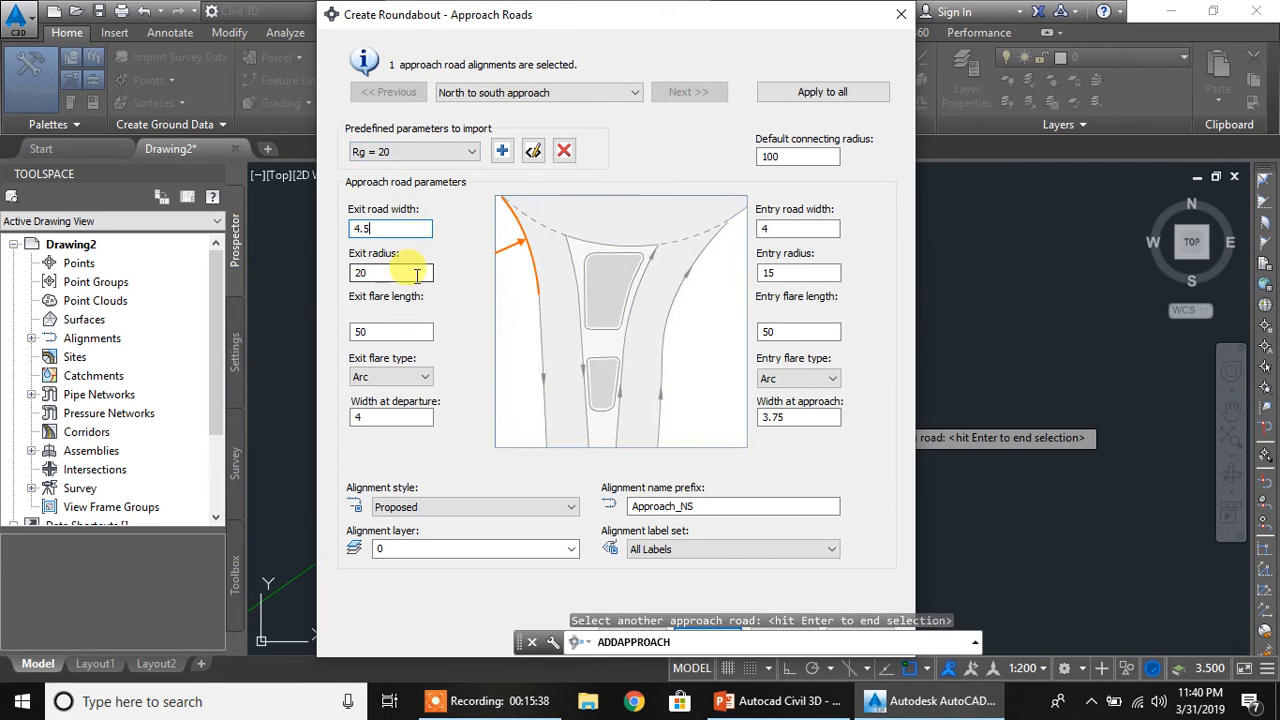
click(417, 335)
click(412, 417)
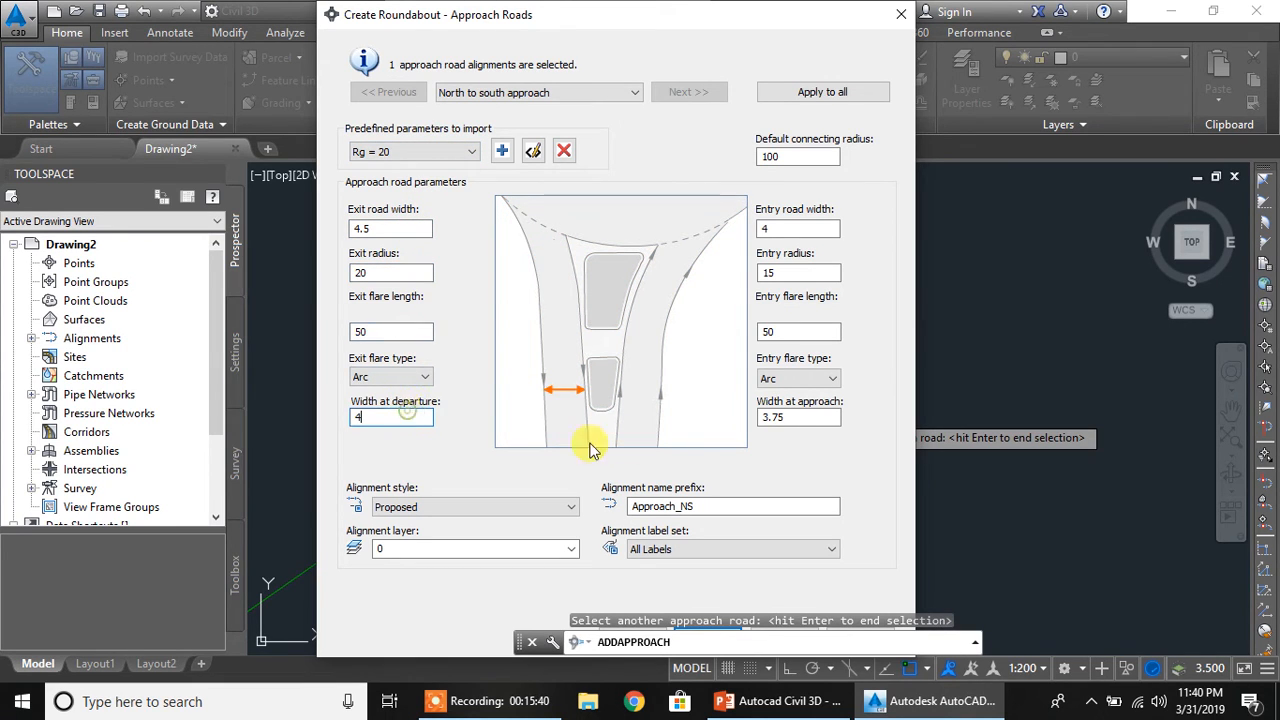
click(786, 417)
click(775, 331)
click(775, 273)
click(780, 228)
click(789, 157)
click(523, 548)
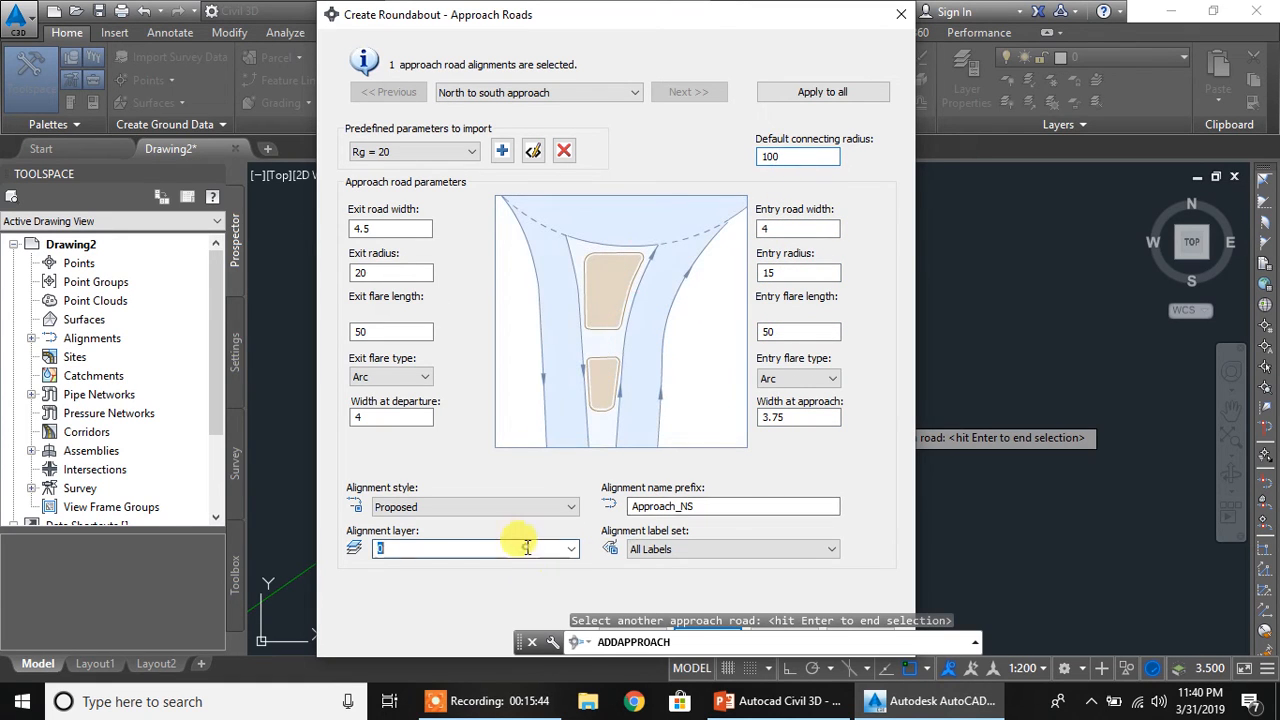
Keep the Rg = 12 island parameters and the remaining default settings, and create the southeast approach
click(691, 19)
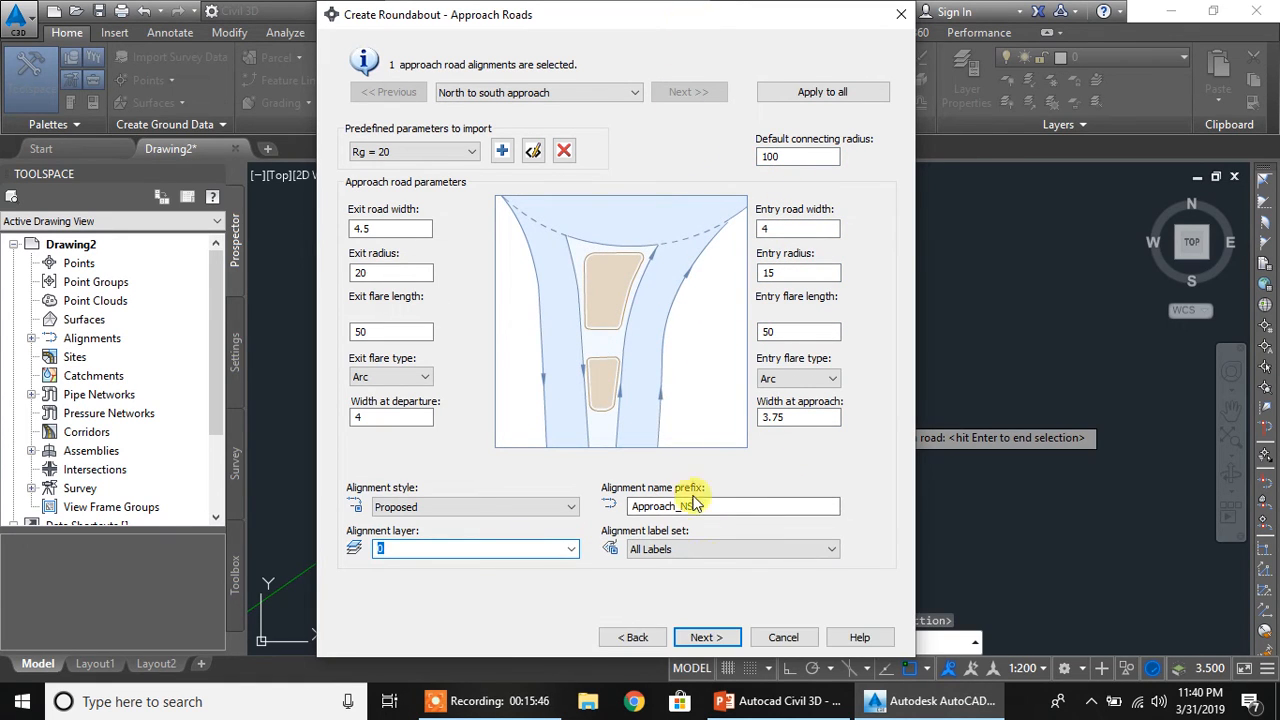
click(716, 643)
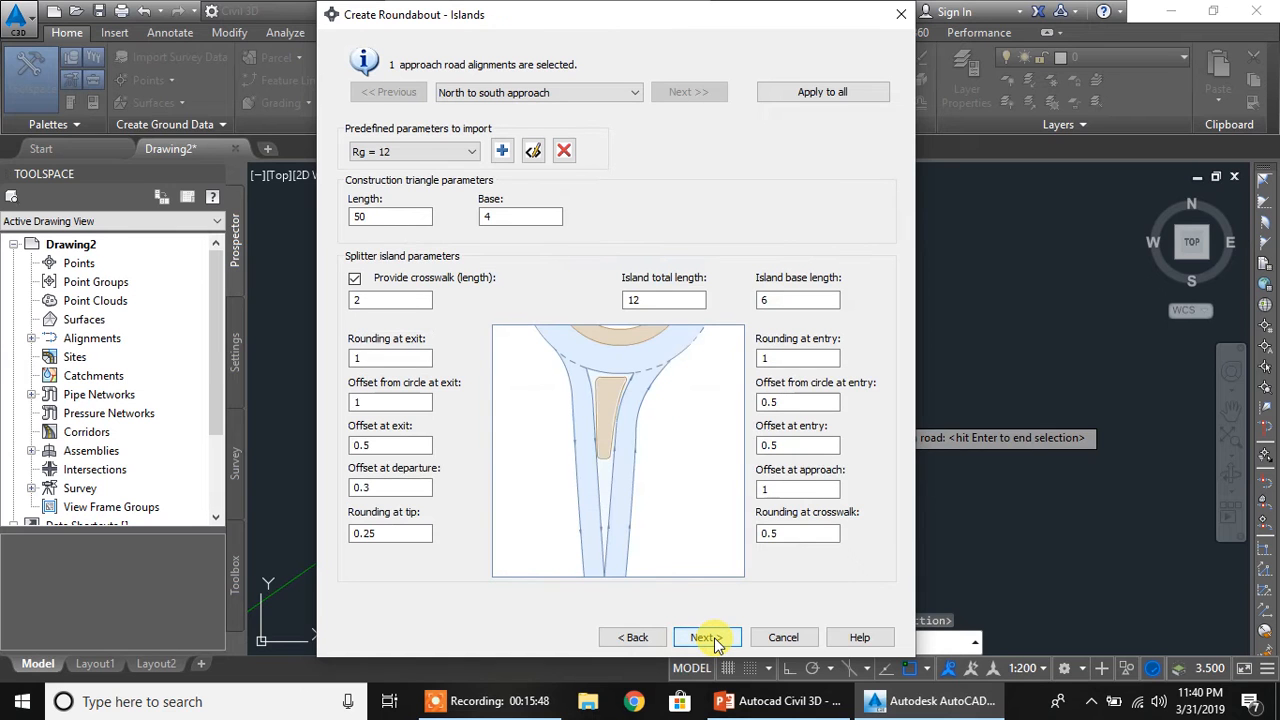
click(716, 643)
click(707, 637)
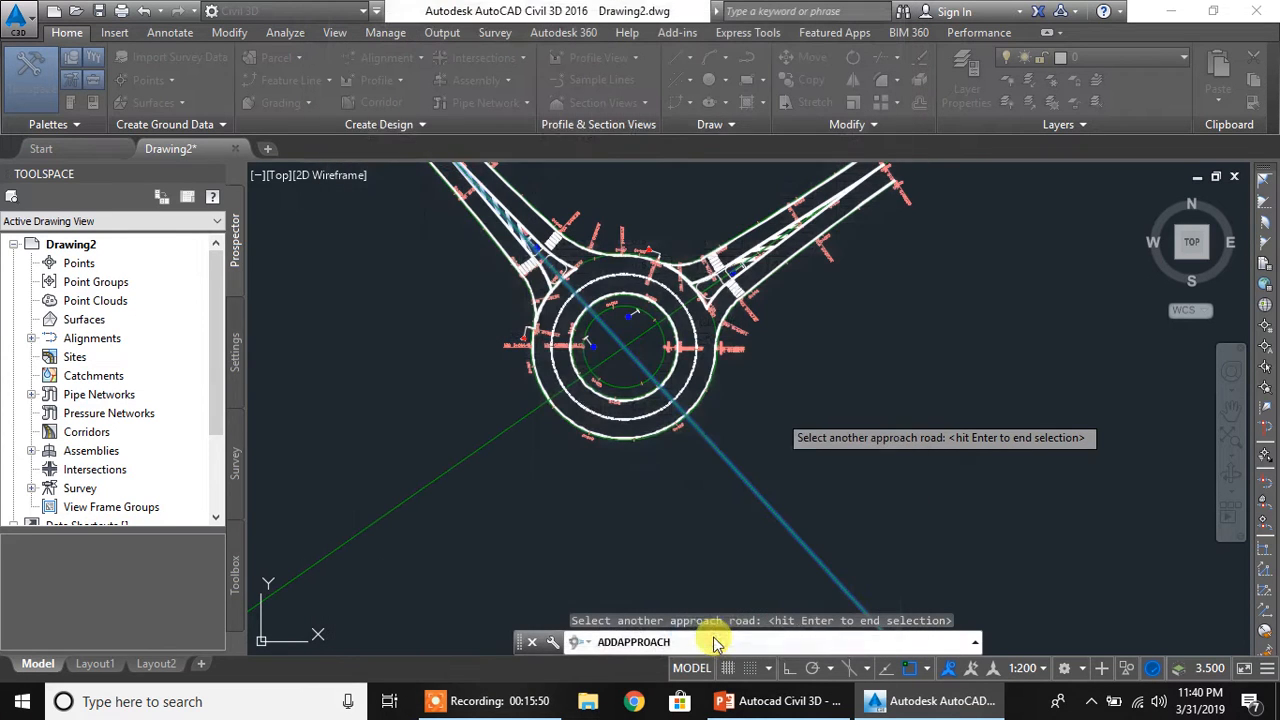
key(Return)
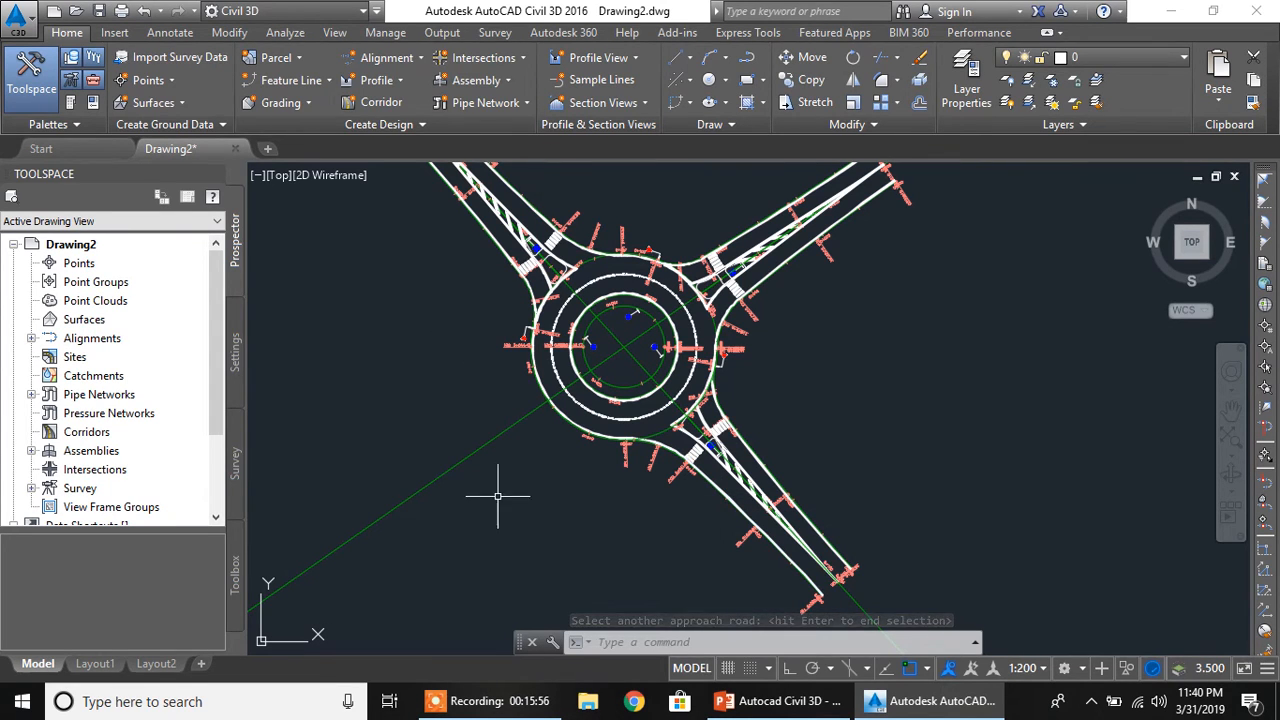
Run Add Approach on the roundabout's circular area, selecting the southwest part of Road 1 as the only approach road
click(505, 57)
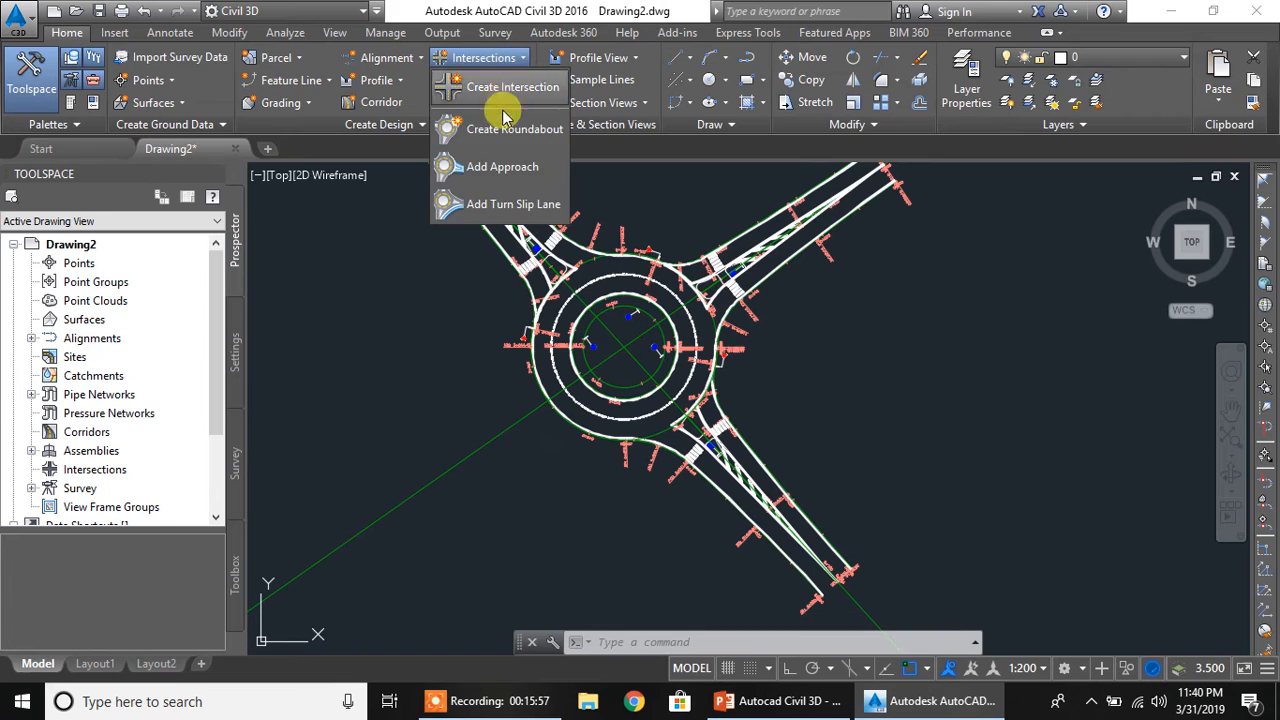
click(503, 168)
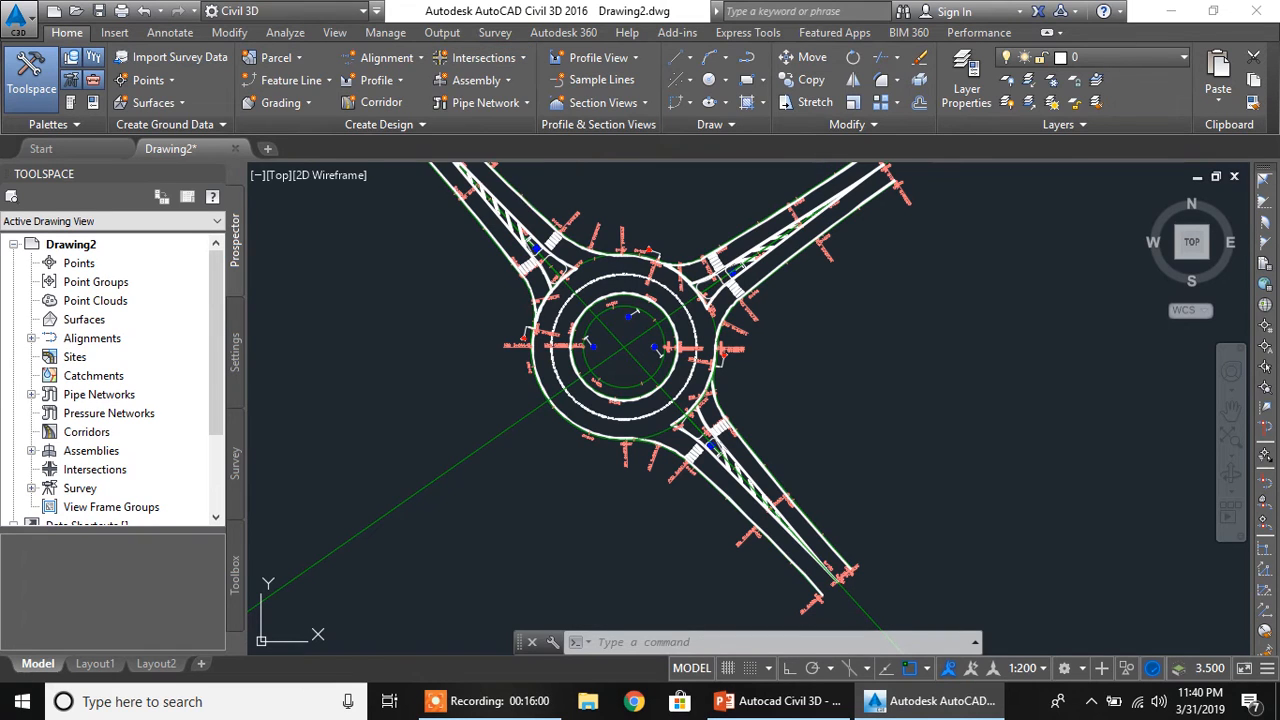
click(462, 459)
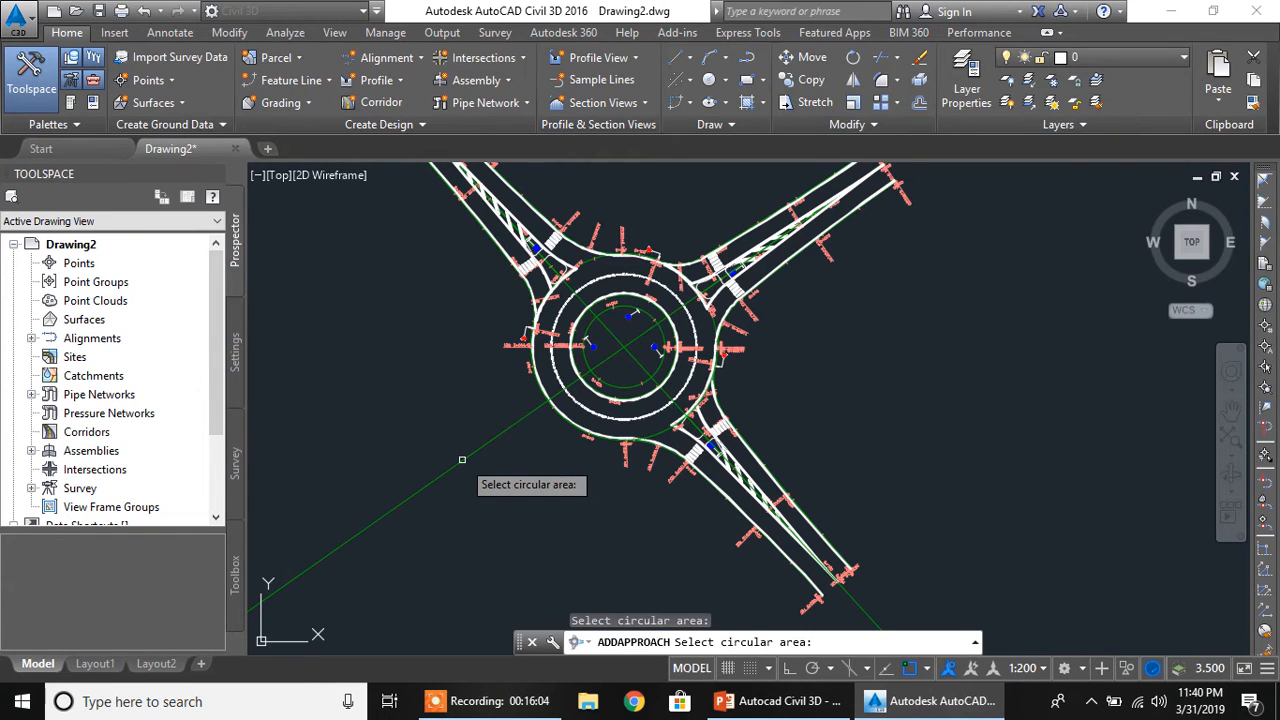
click(586, 359)
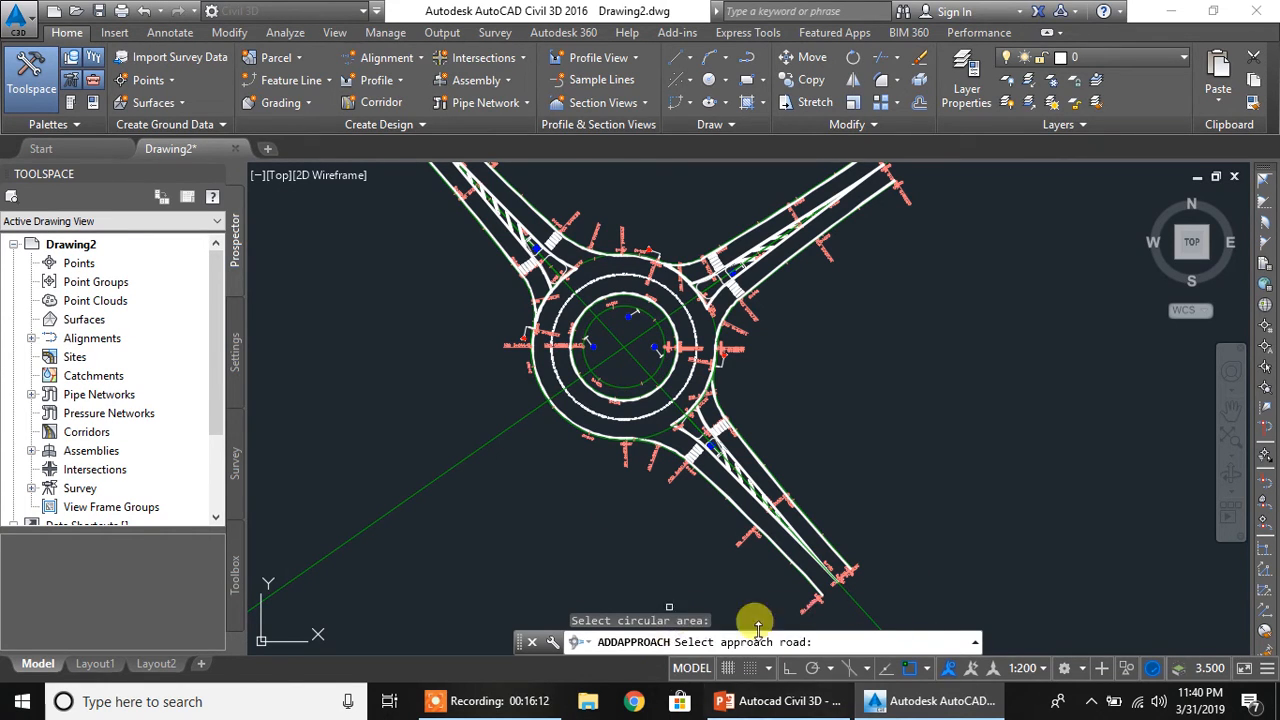
click(454, 467)
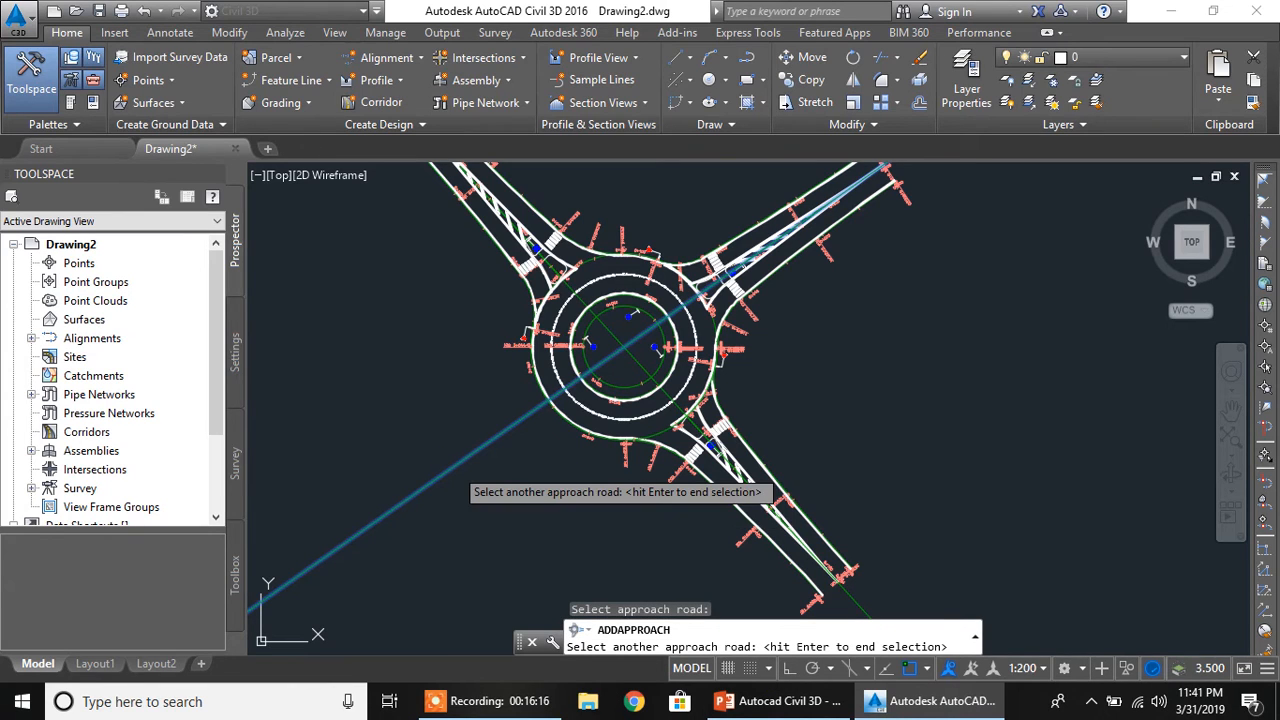
key(Return)
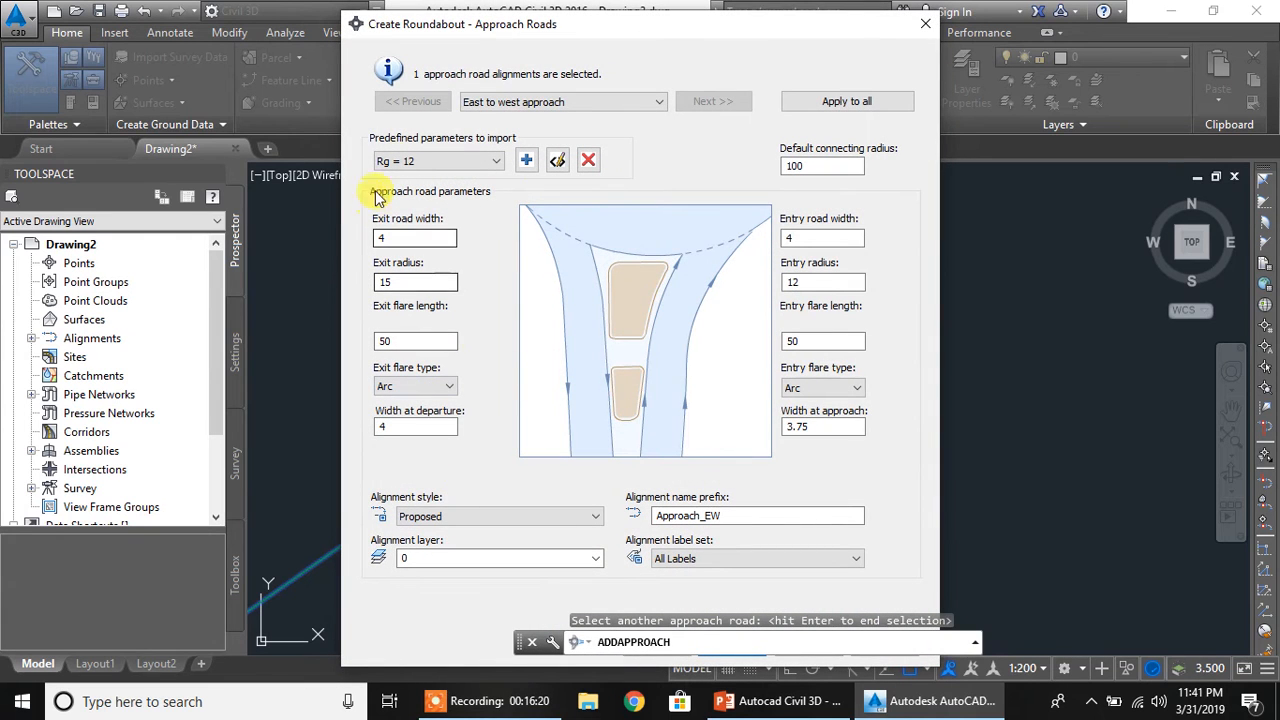
Import the Rg = 20 predefined parameters for the southwest approach and create it with the remaining default settings
click(438, 162)
click(408, 202)
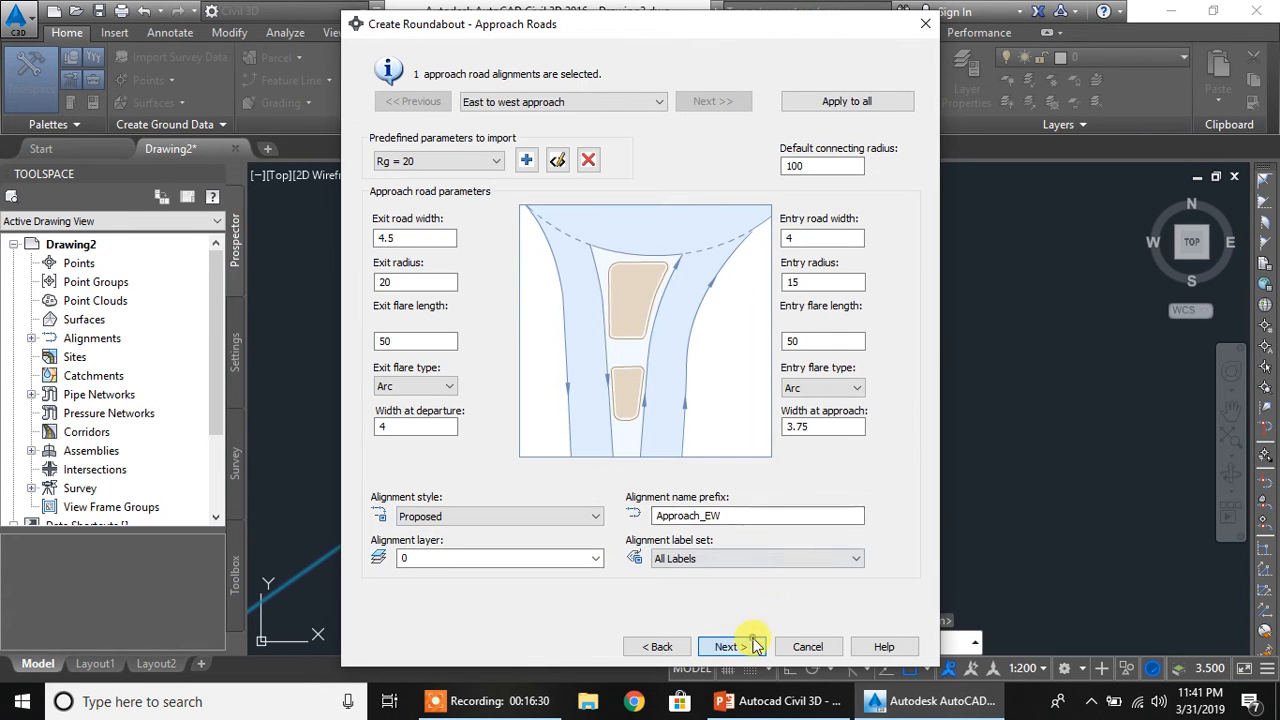
click(748, 646)
click(732, 646)
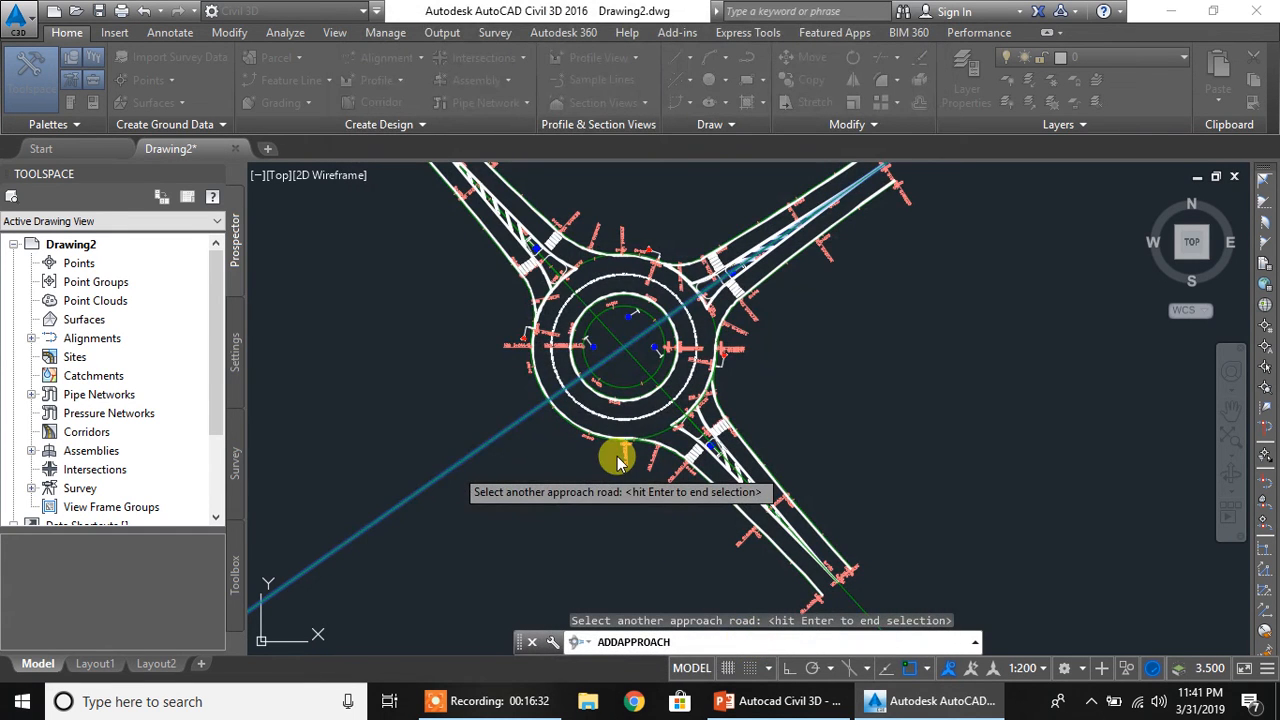
key(Return)
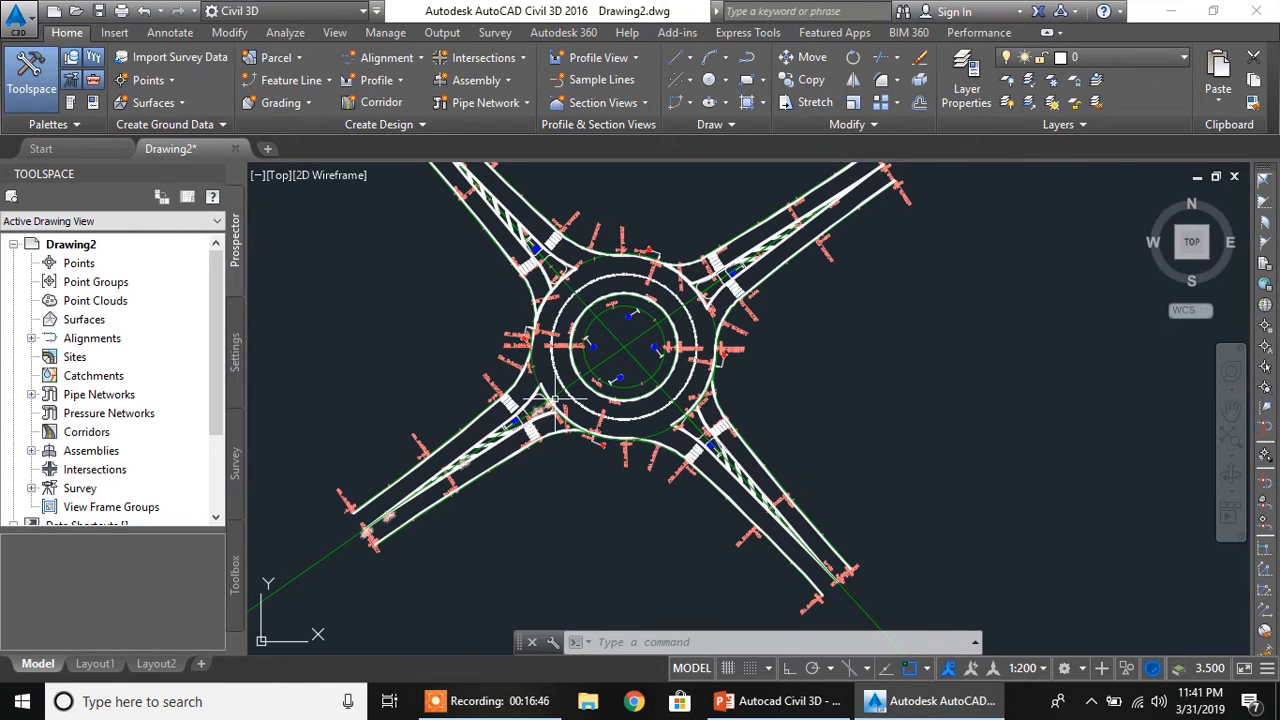
Run Add Turn Slip Lane and select the northeast edge alignment of the southeast approach as the entry approach
mouse_move(559, 399)
middle_down()
mouse_move(597, 463)
mouse_move(562, 435)
middle_up()
scroll(562, 435, up, 2)
scroll(558, 430, down, 2)
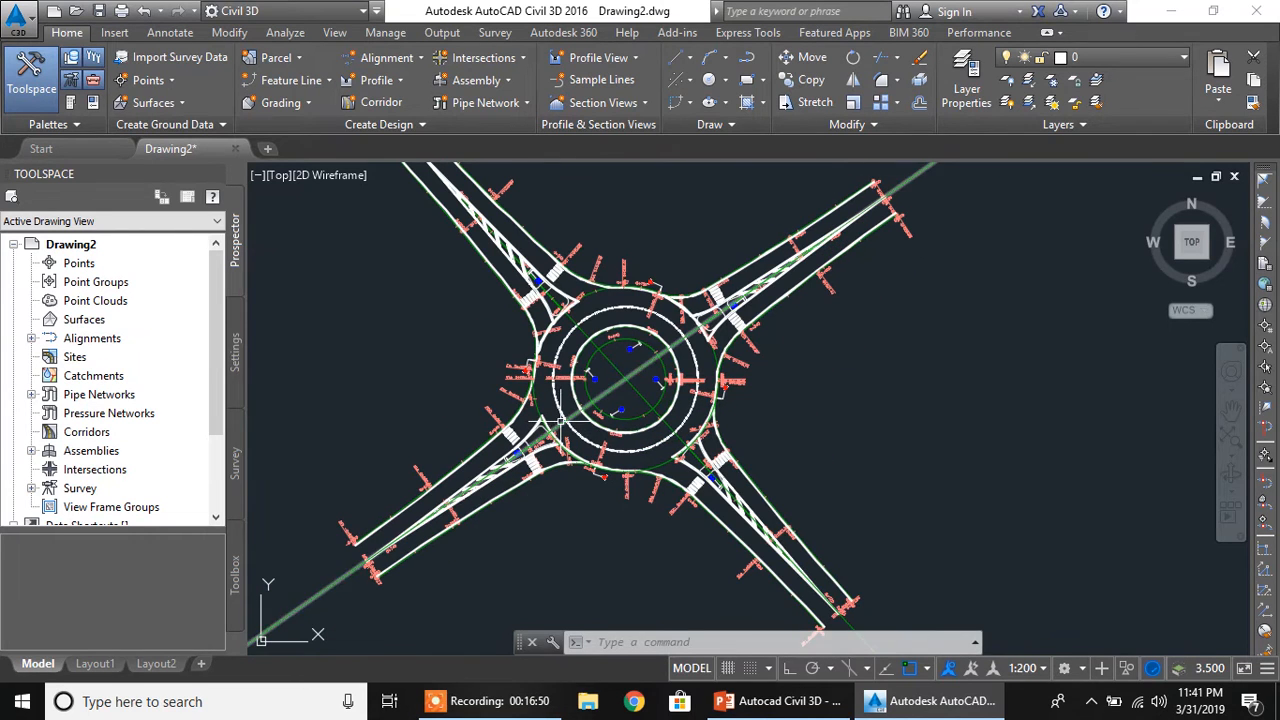
mouse_move(572, 425)
middle_down()
mouse_move(579, 399)
mouse_move(570, 434)
middle_up()
scroll(570, 432, up, 1)
scroll(571, 432, down, 1)
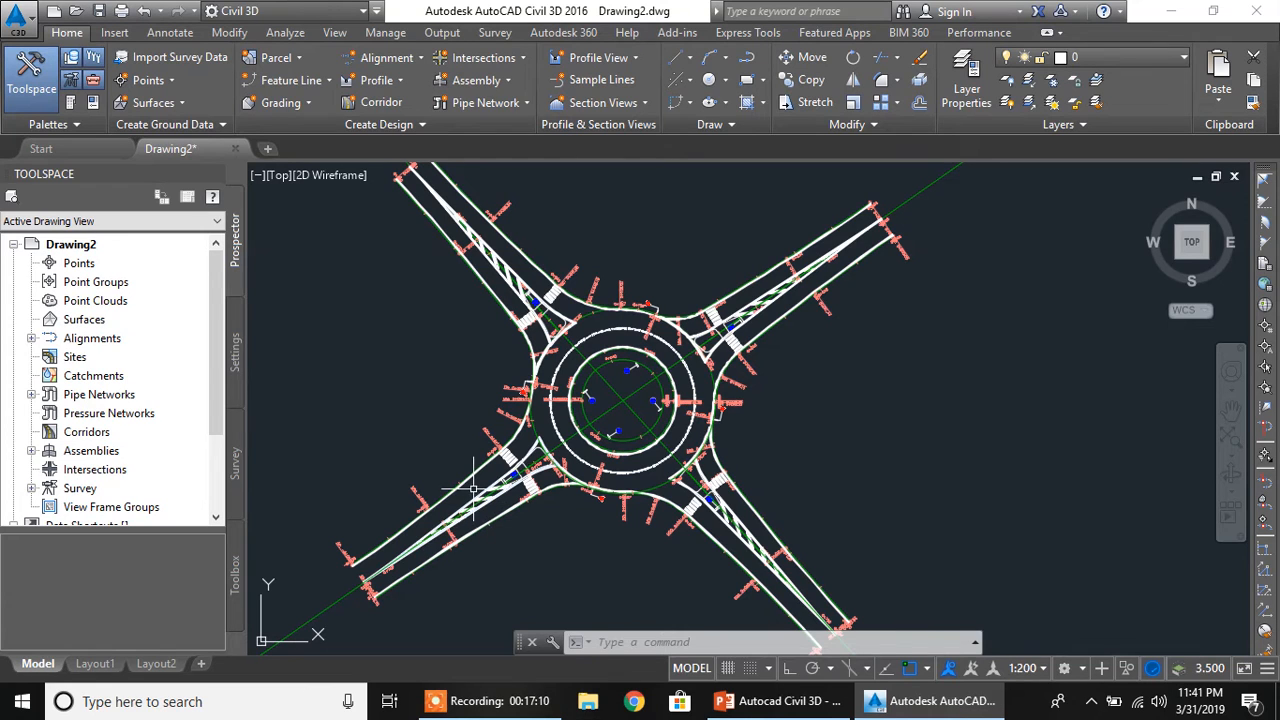
click(517, 60)
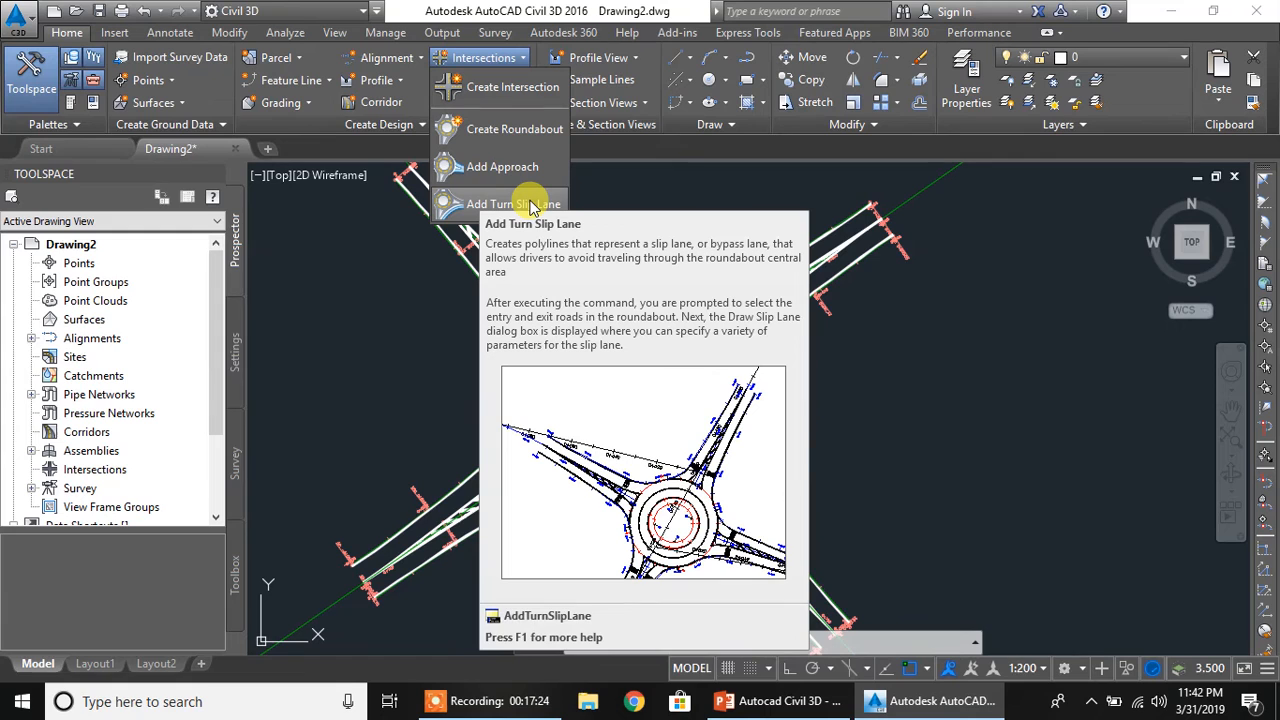
click(513, 204)
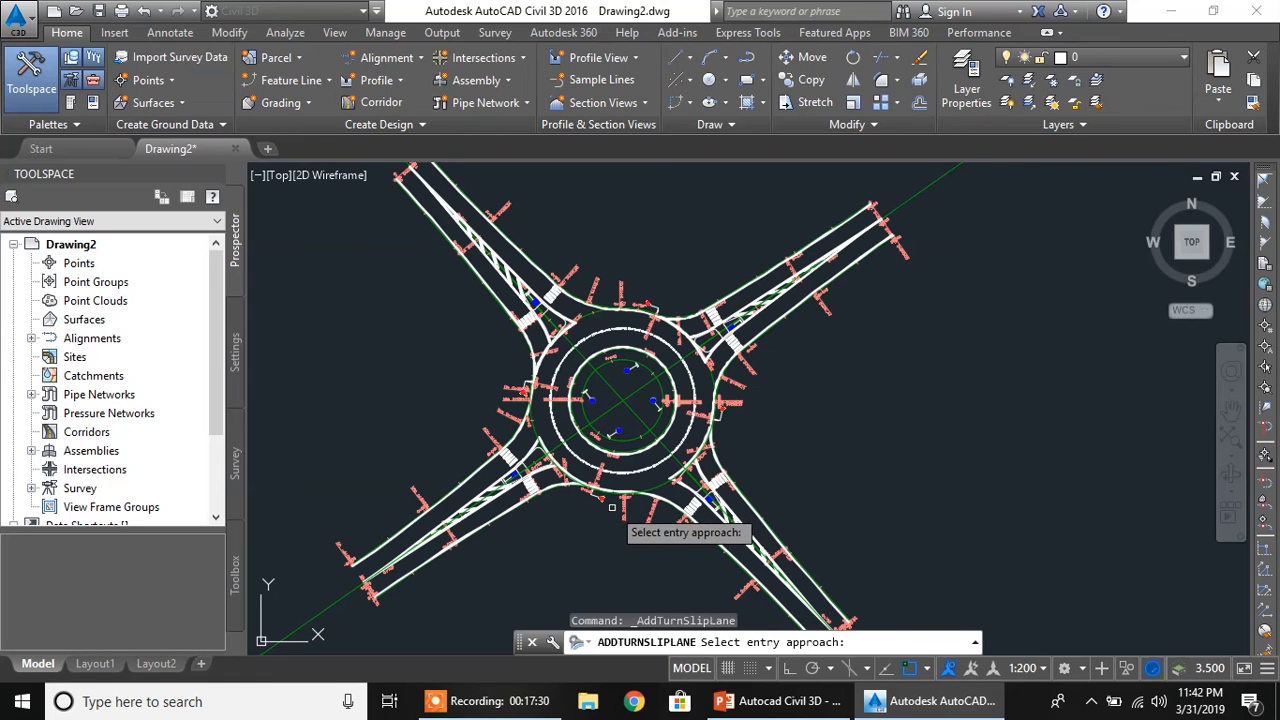
mouse_move(534, 534)
middle_down()
mouse_move(512, 460)
mouse_move(504, 508)
middle_up()
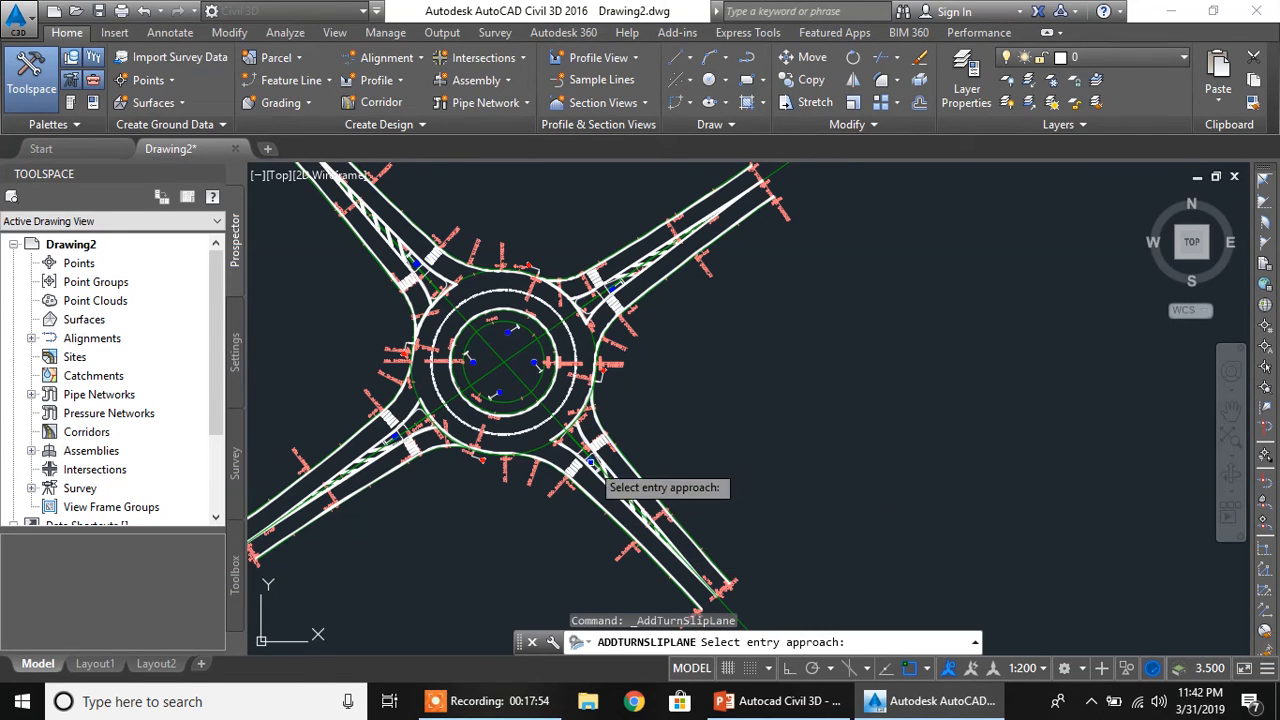
scroll(720, 566, up, 3)
scroll(720, 566, down, 3)
mouse_move(720, 578)
middle_down()
mouse_move(697, 537)
mouse_move(706, 524)
middle_up()
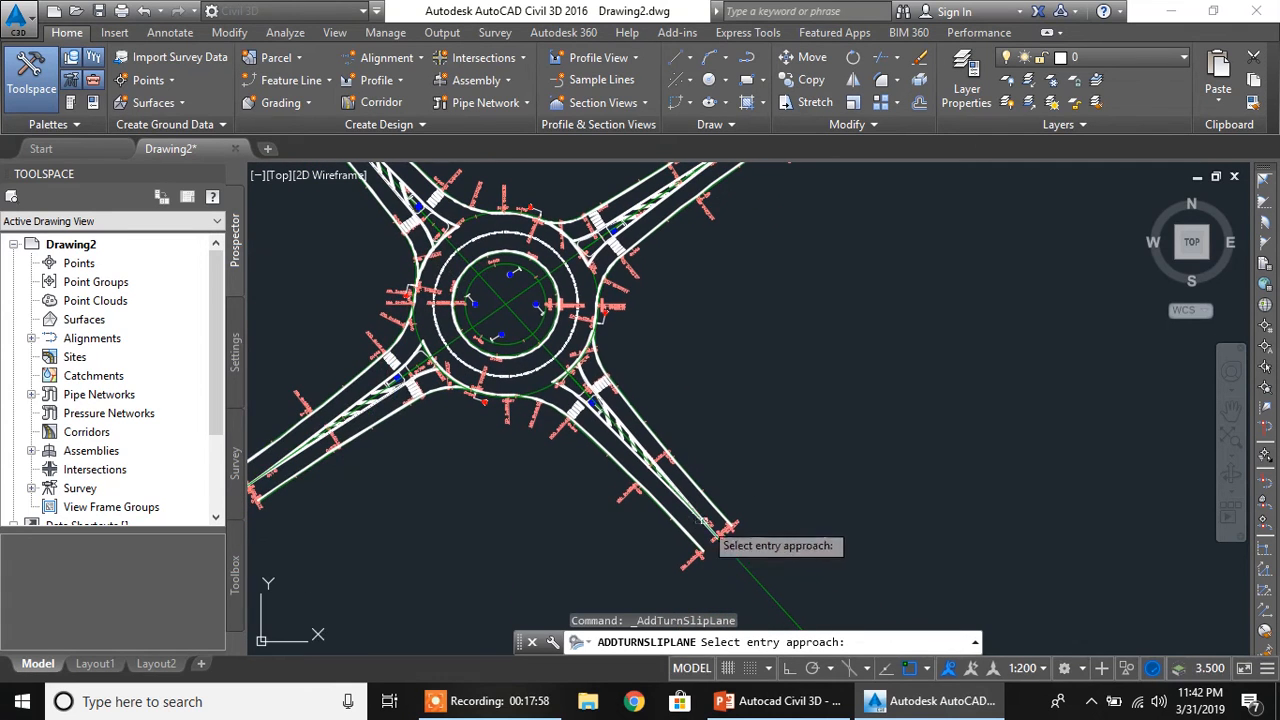
scroll(716, 520, up, 5)
scroll(718, 514, up, 2)
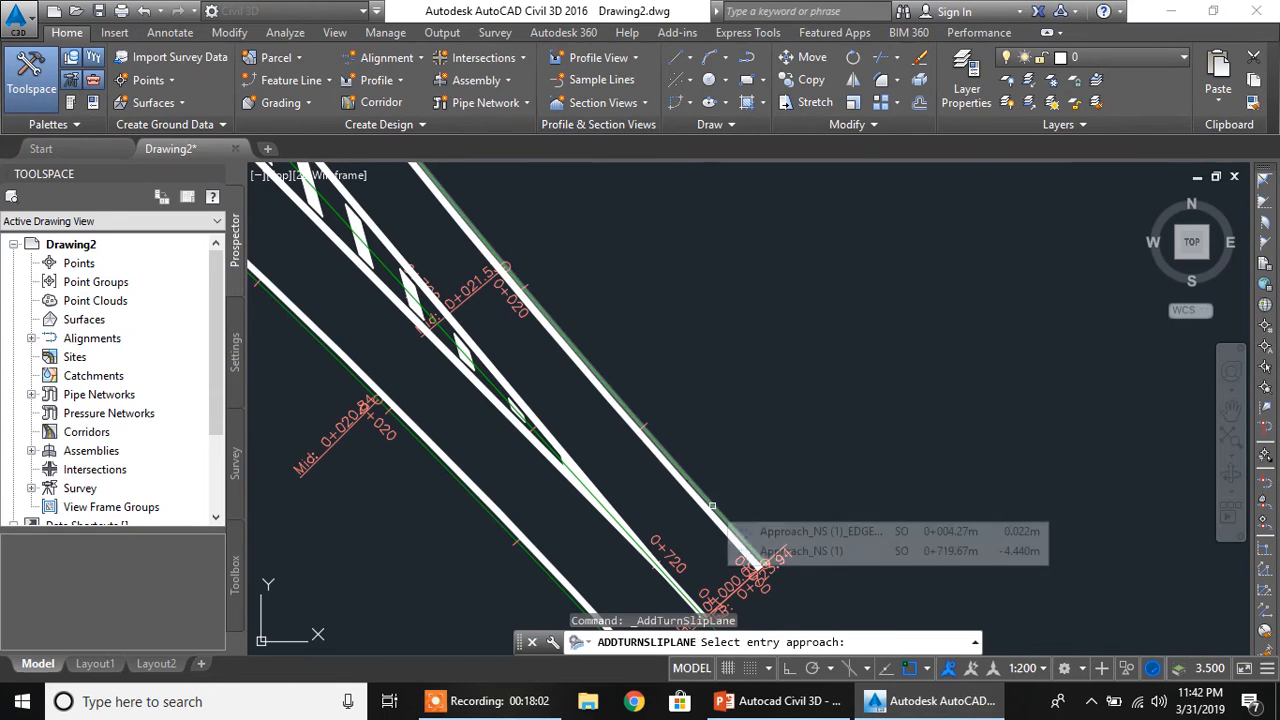
click(712, 506)
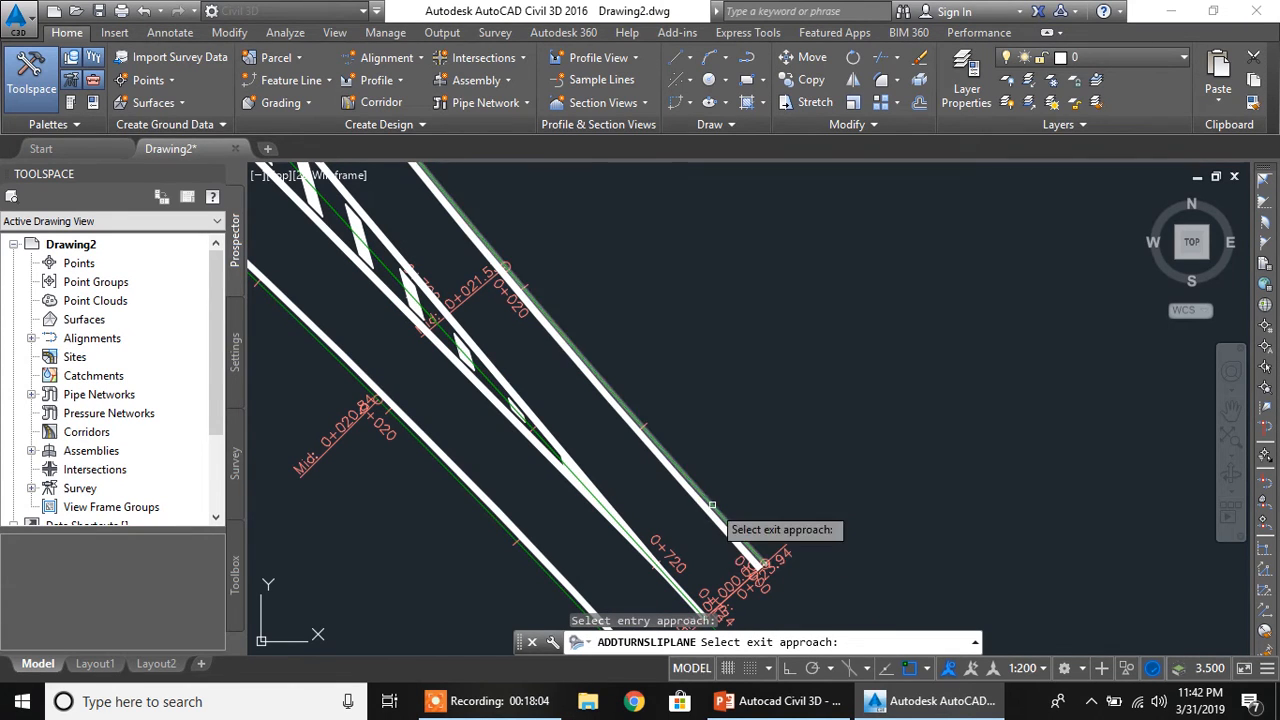
Select the southeast edge of the northeast approach as the slip lane's exit approach
middle_drag(722, 333, 754, 510)
scroll(710, 375, down, 5)
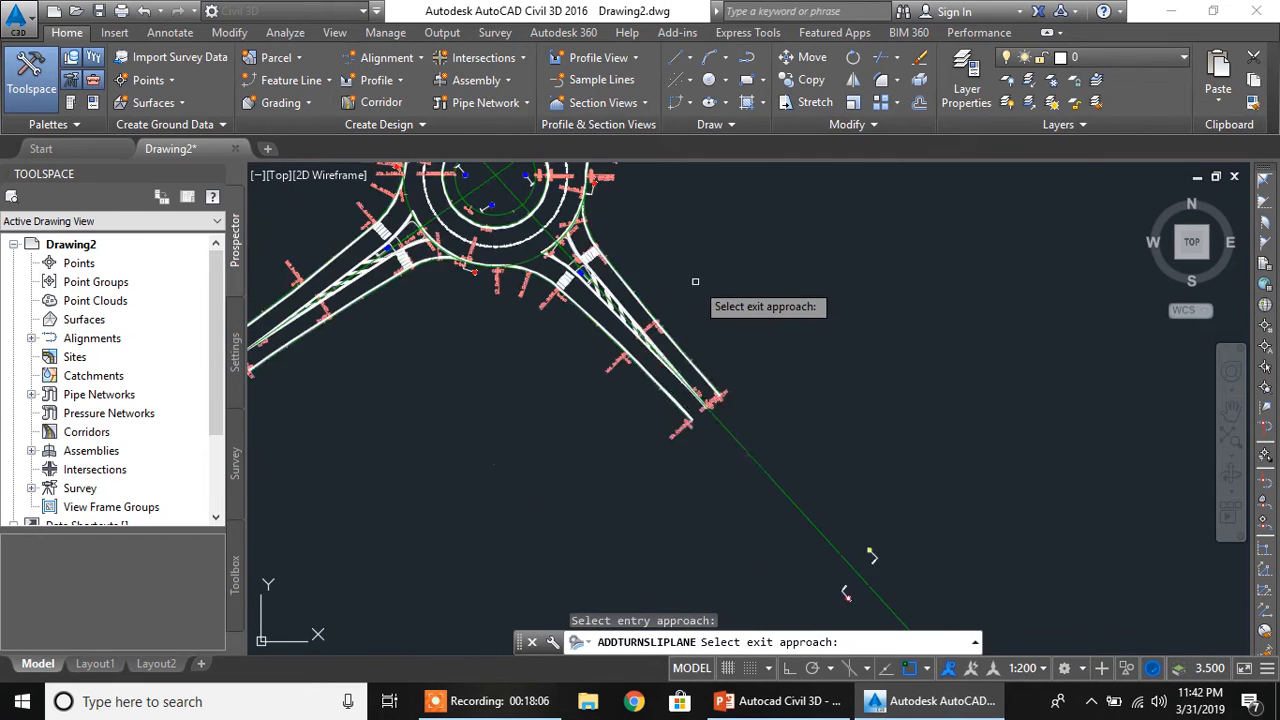
scroll(687, 312, up, 4)
scroll(697, 417, up, 3)
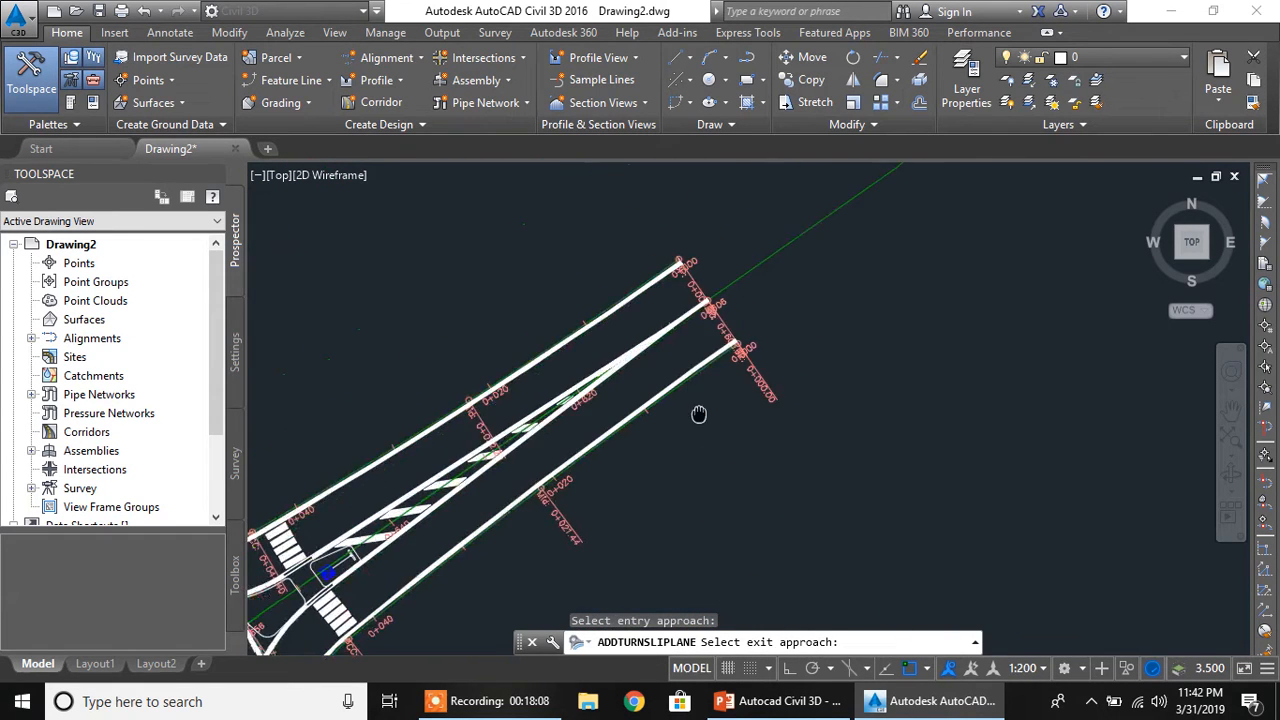
click(715, 319)
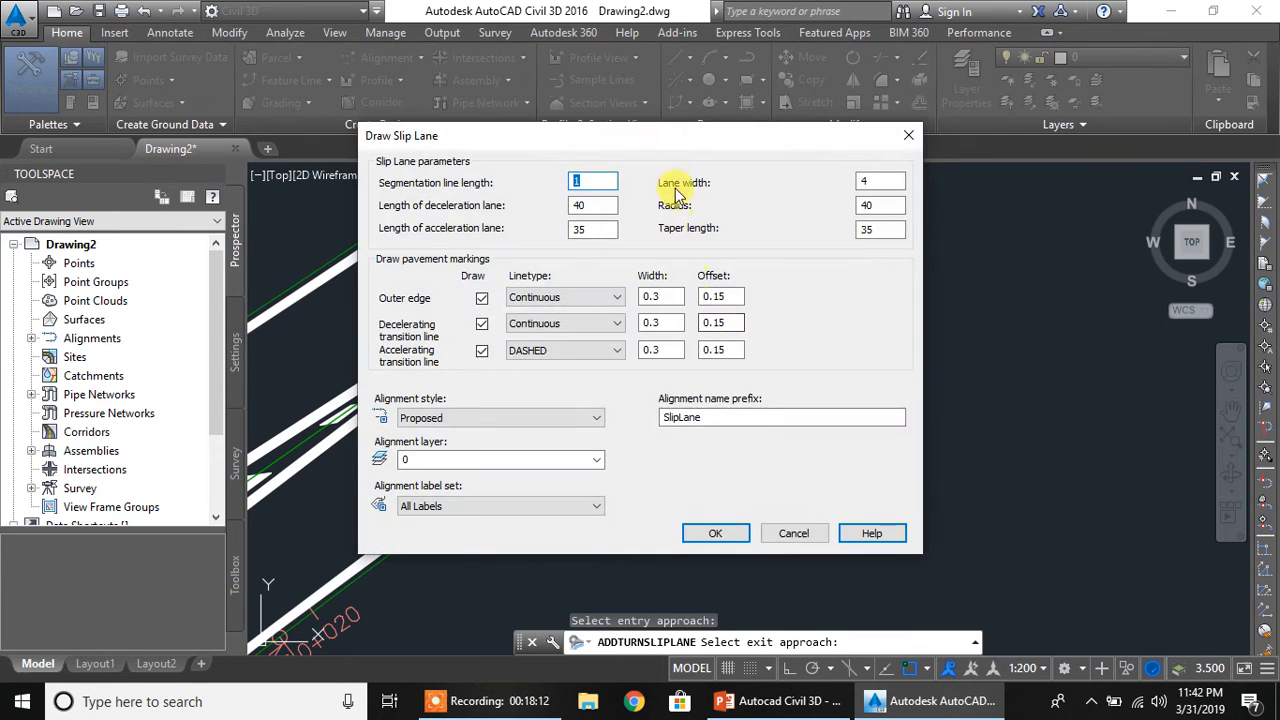
Draw the slip lane with width 4, radius 40, deceleration length 40, acceleration length 35 and taper length 35
drag(673, 144, 645, 145)
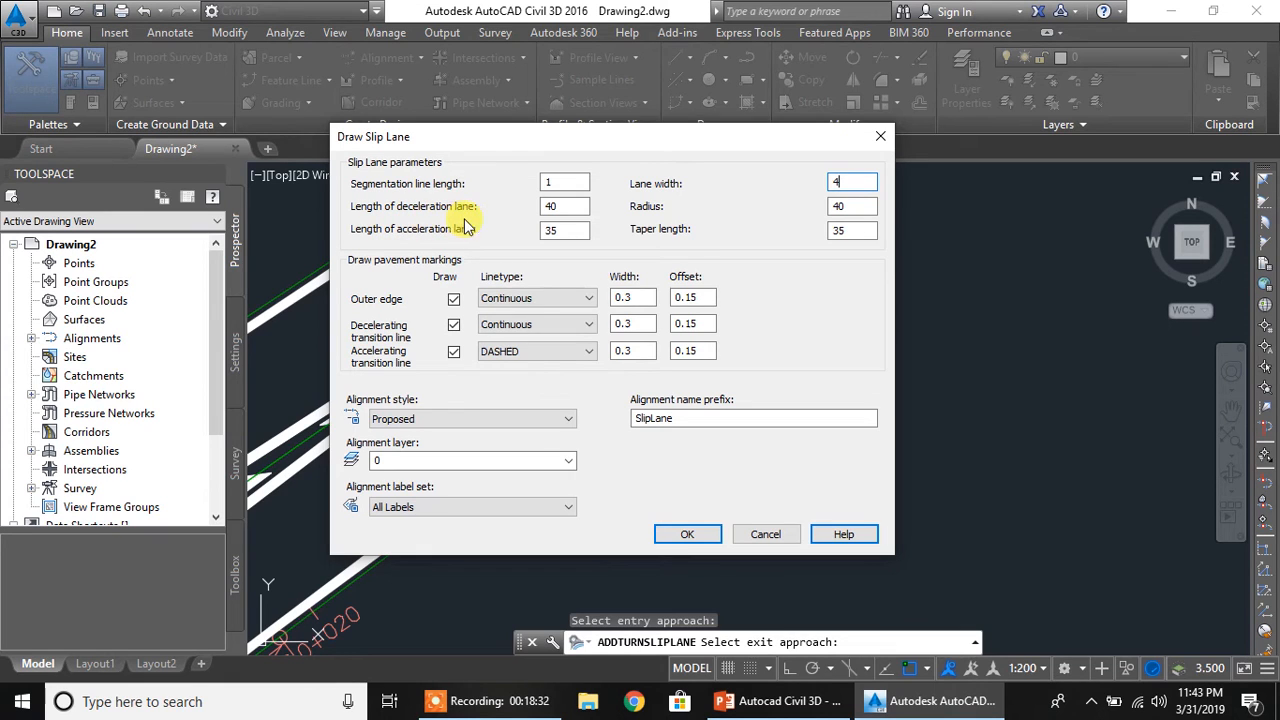
click(572, 207)
click(861, 206)
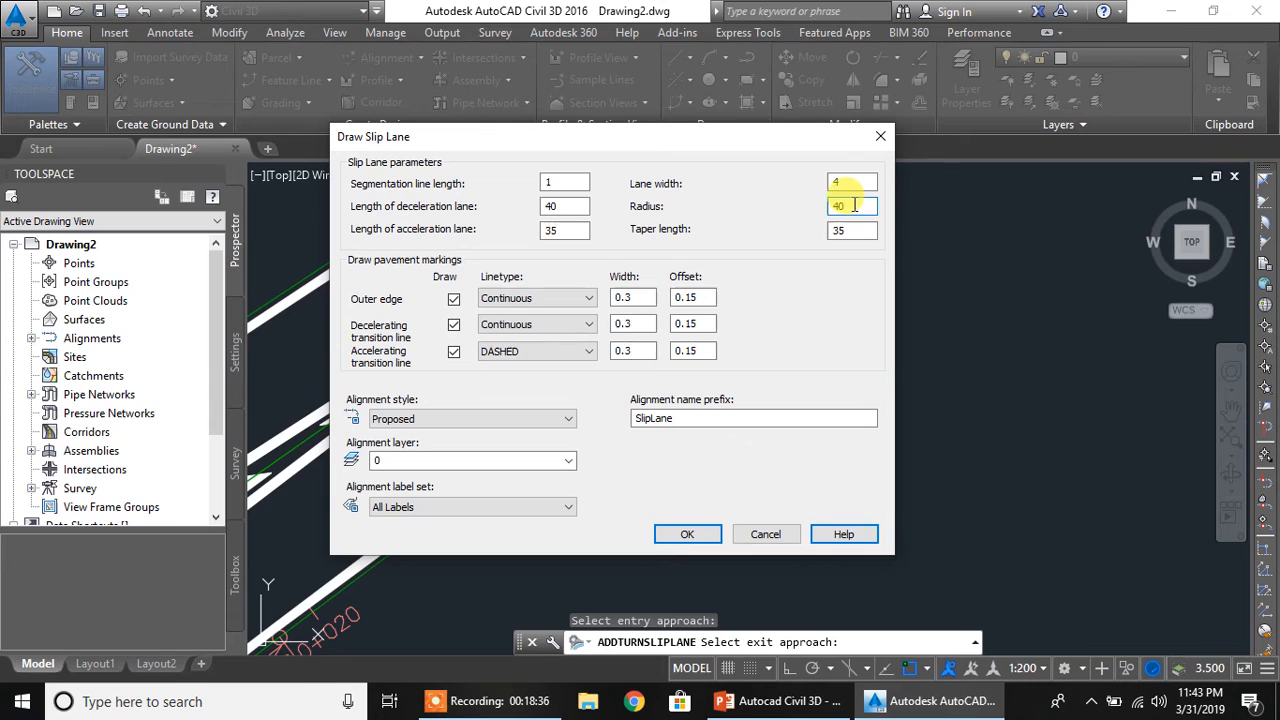
double_click(546, 206)
double_click(845, 206)
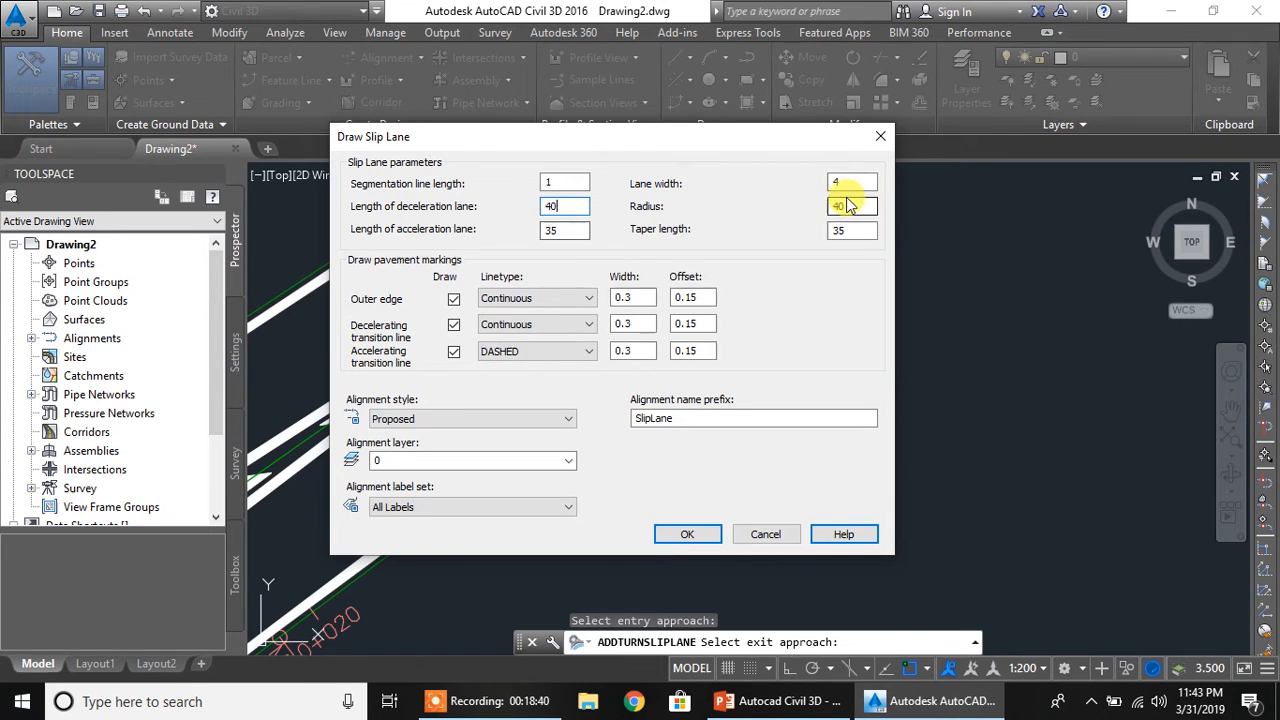
text(0)
click(553, 231)
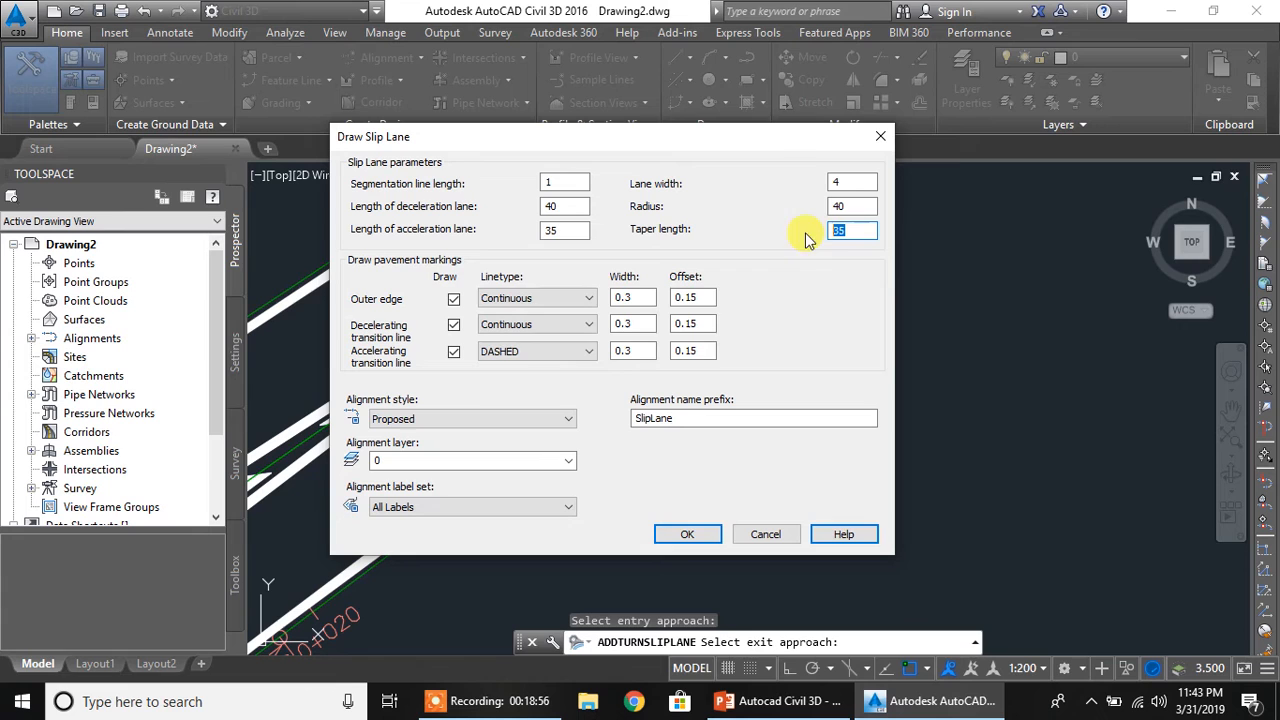
click(683, 536)
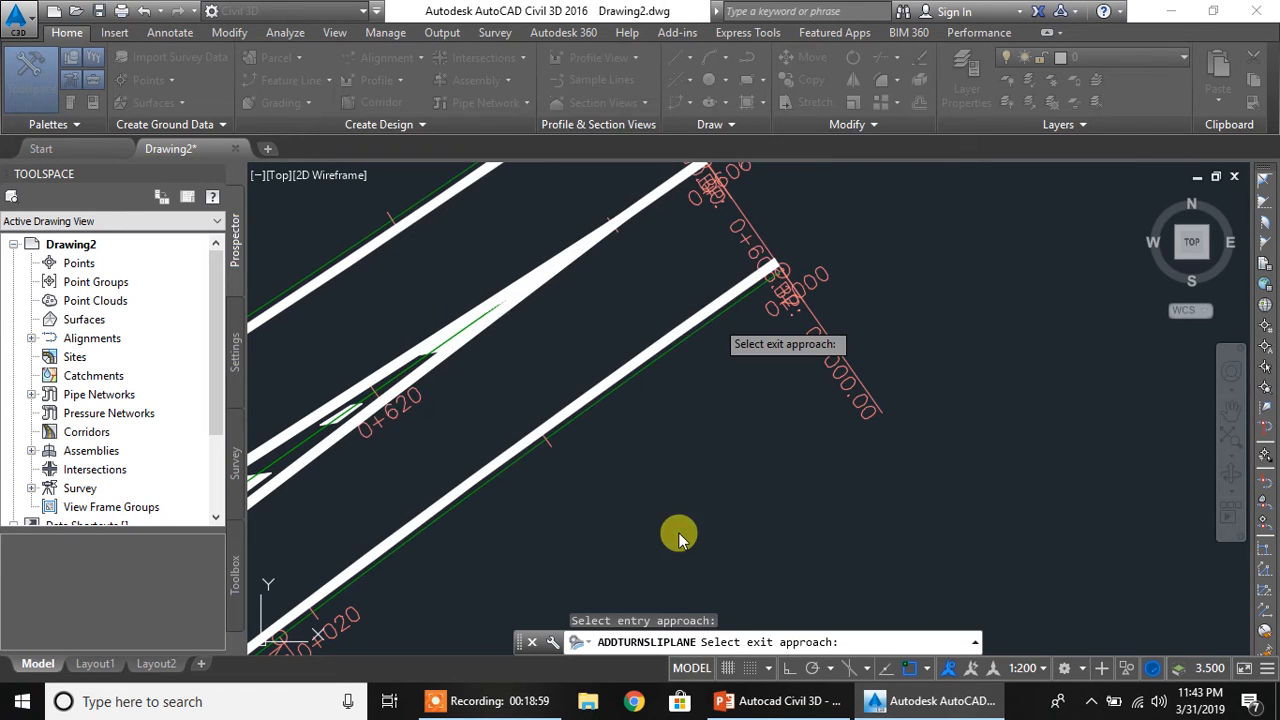
click(736, 458)
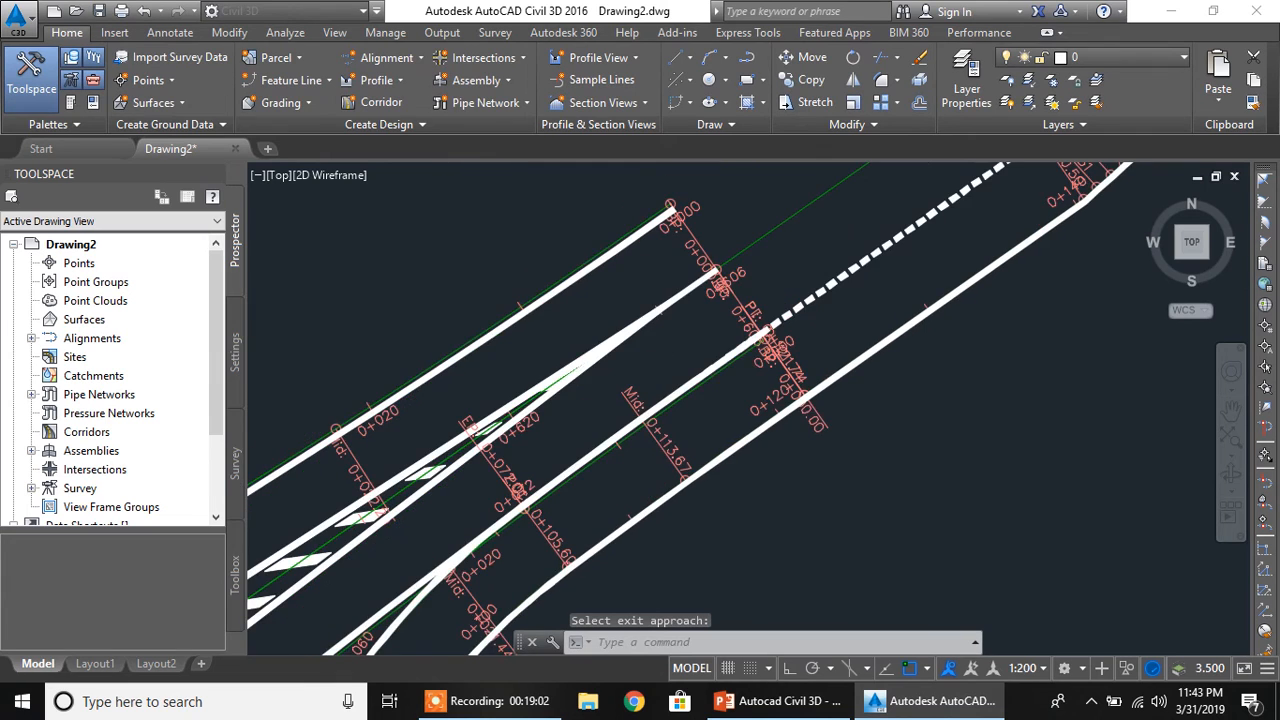
Inspect the new slip lane's curve and its entry and exit ends between the southeast and northeast approaches
scroll(783, 388, down, 5)
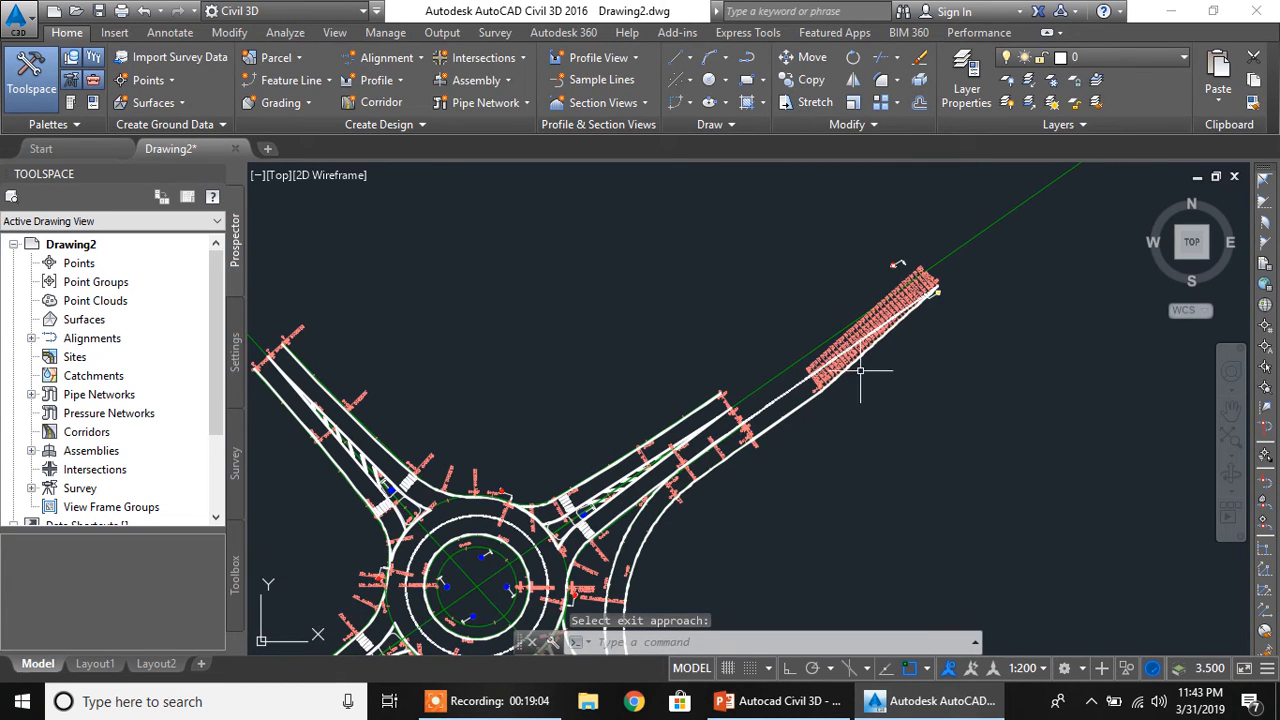
scroll(705, 485, down, 3)
scroll(748, 417, down, 3)
scroll(731, 354, up, 6)
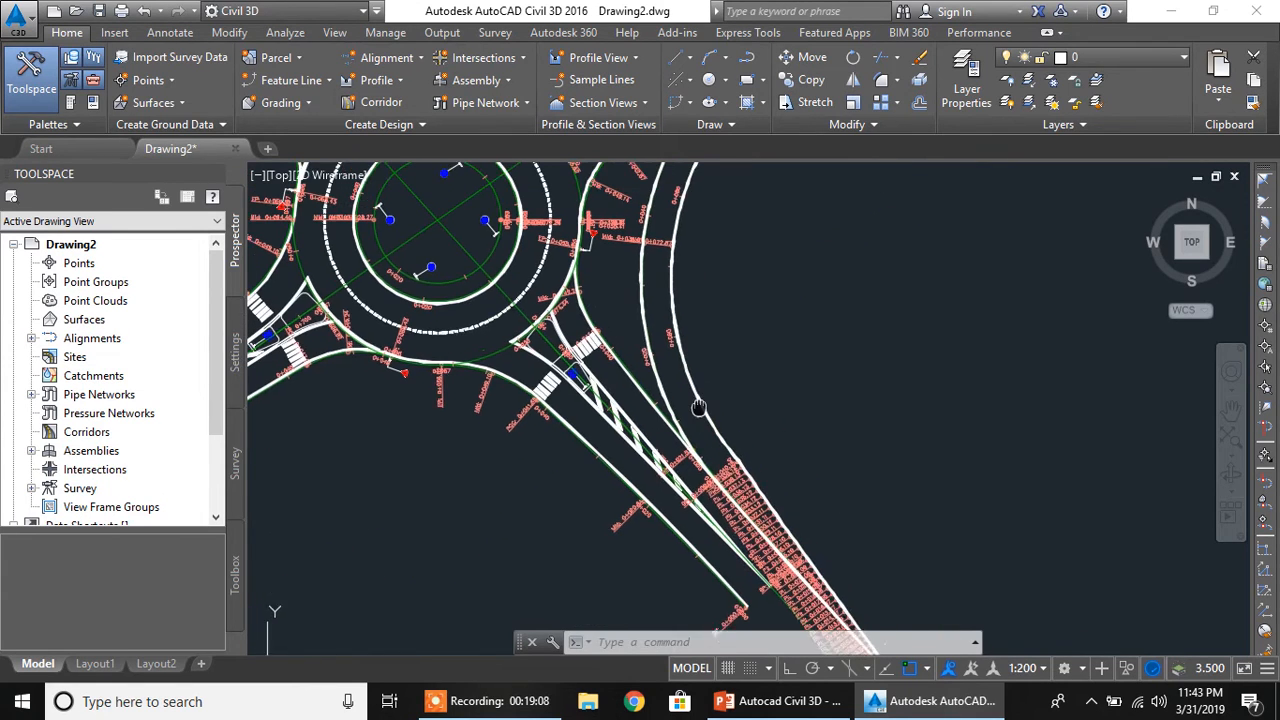
middle_drag(699, 408, 707, 415)
mouse_move(685, 300)
middle_down()
mouse_move(670, 562)
mouse_move(628, 318)
middle_up()
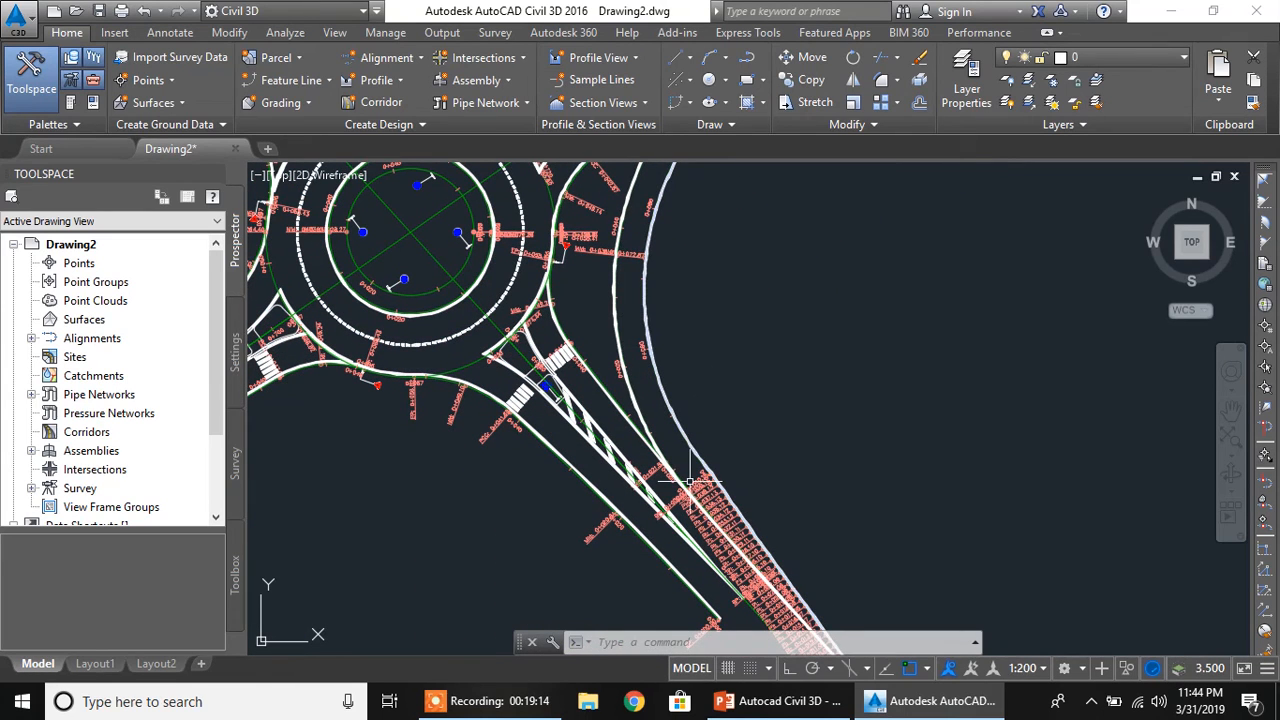
scroll(634, 248, down, 3)
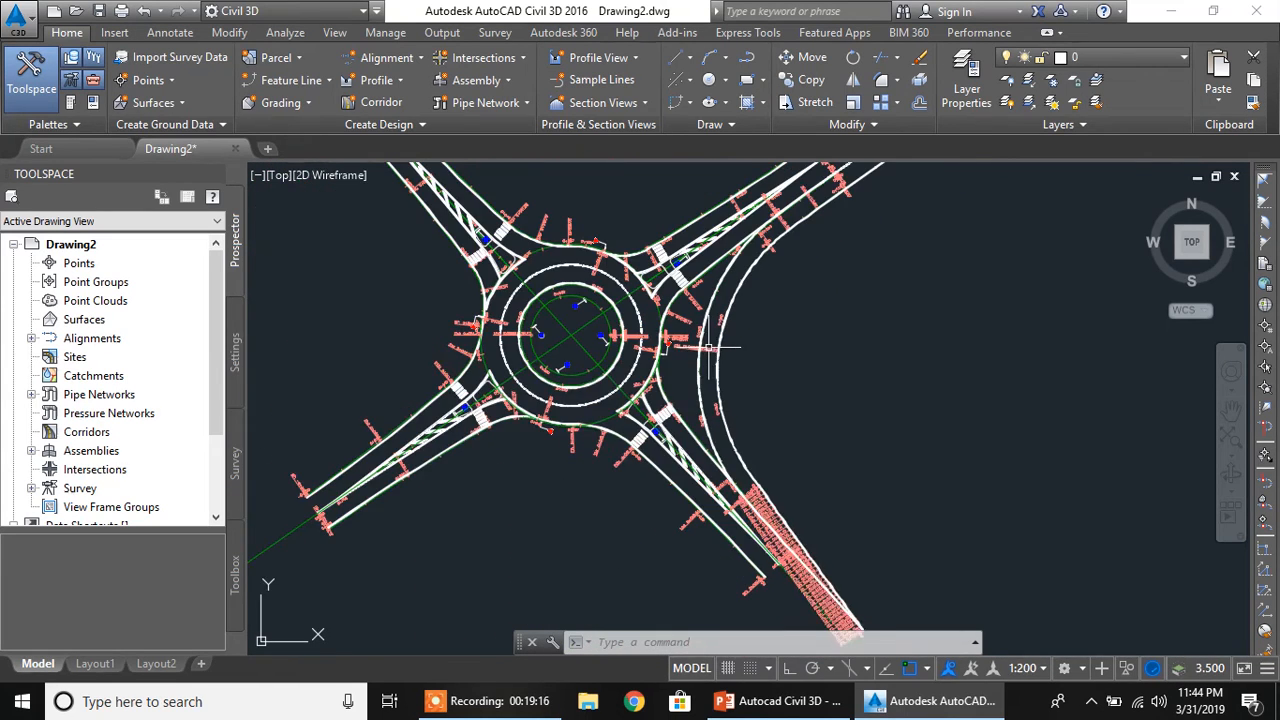
middle_drag(706, 412, 697, 374)
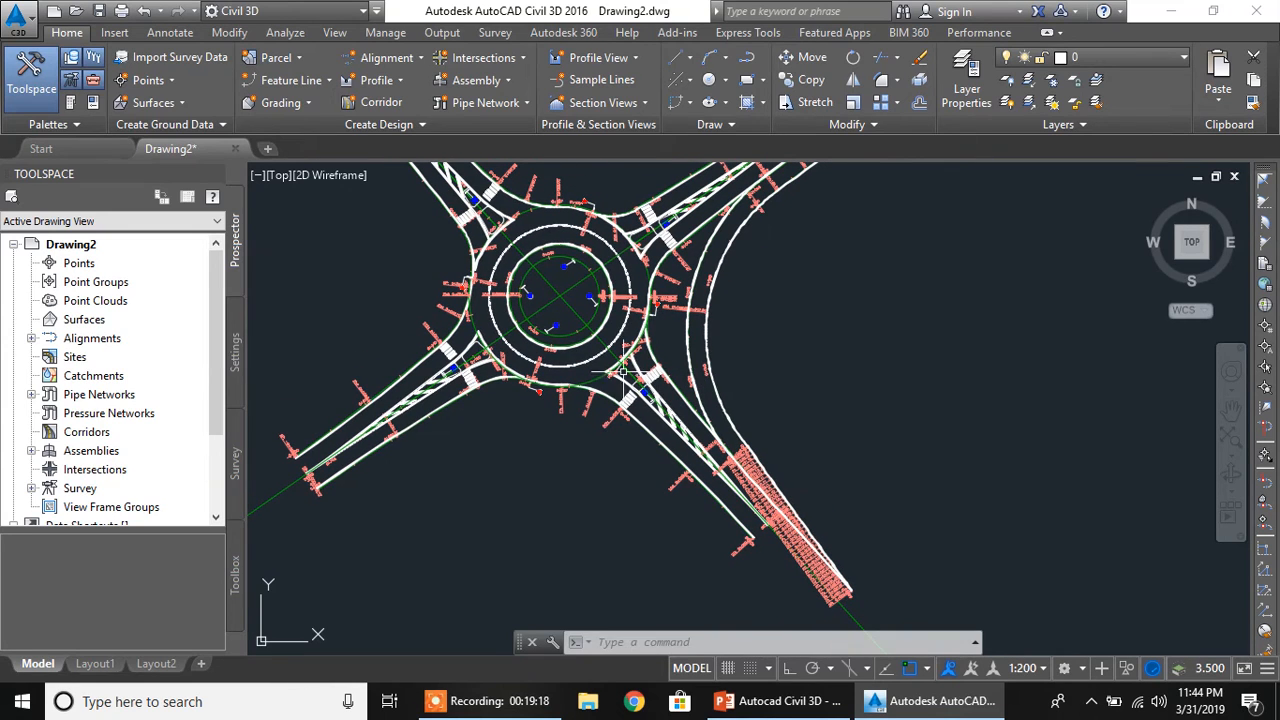
Run Add Turn Slip Lane and select the southeast edge alignment of the southwest approach as the entry approach
click(505, 60)
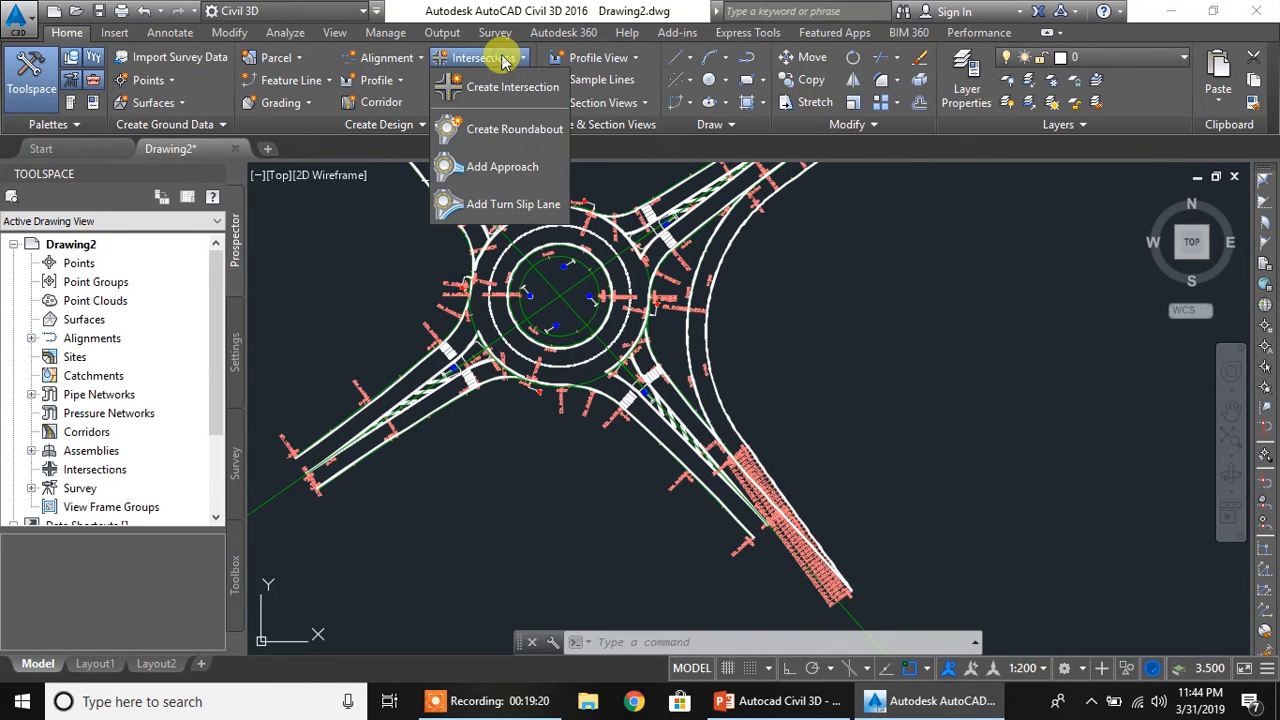
click(494, 200)
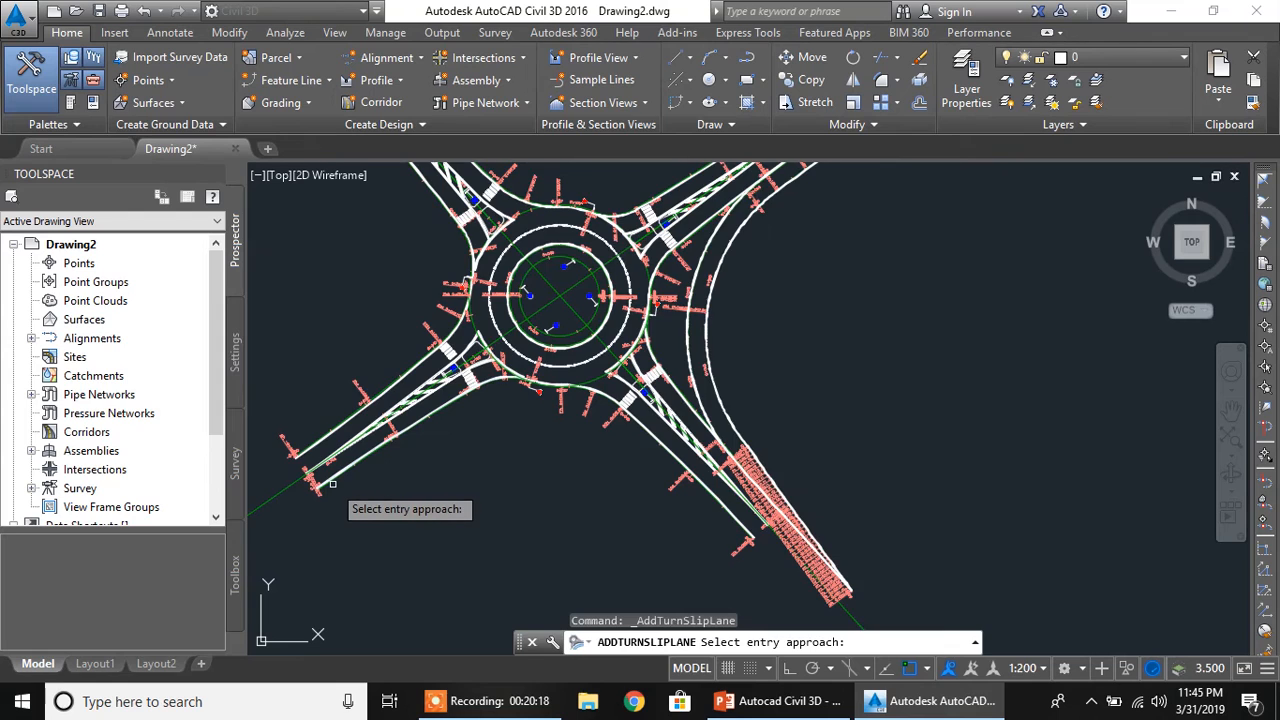
scroll(325, 498, up, 2)
scroll(316, 490, up, 2)
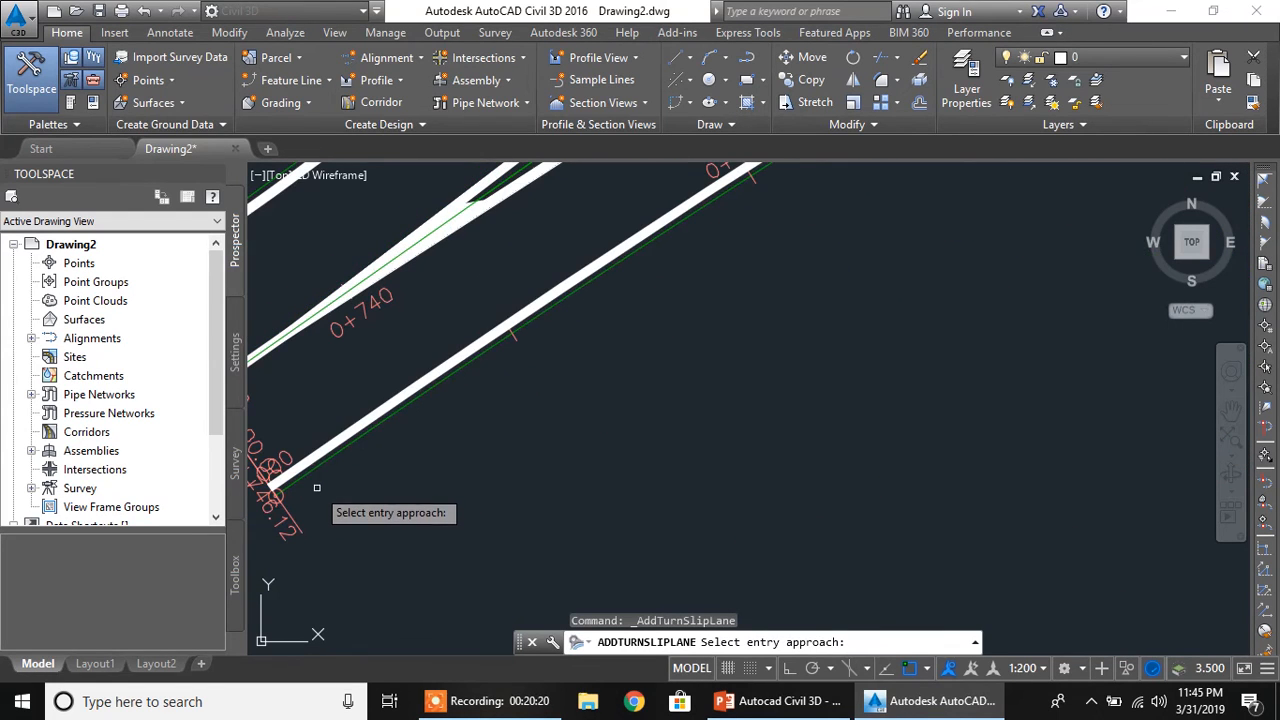
click(316, 468)
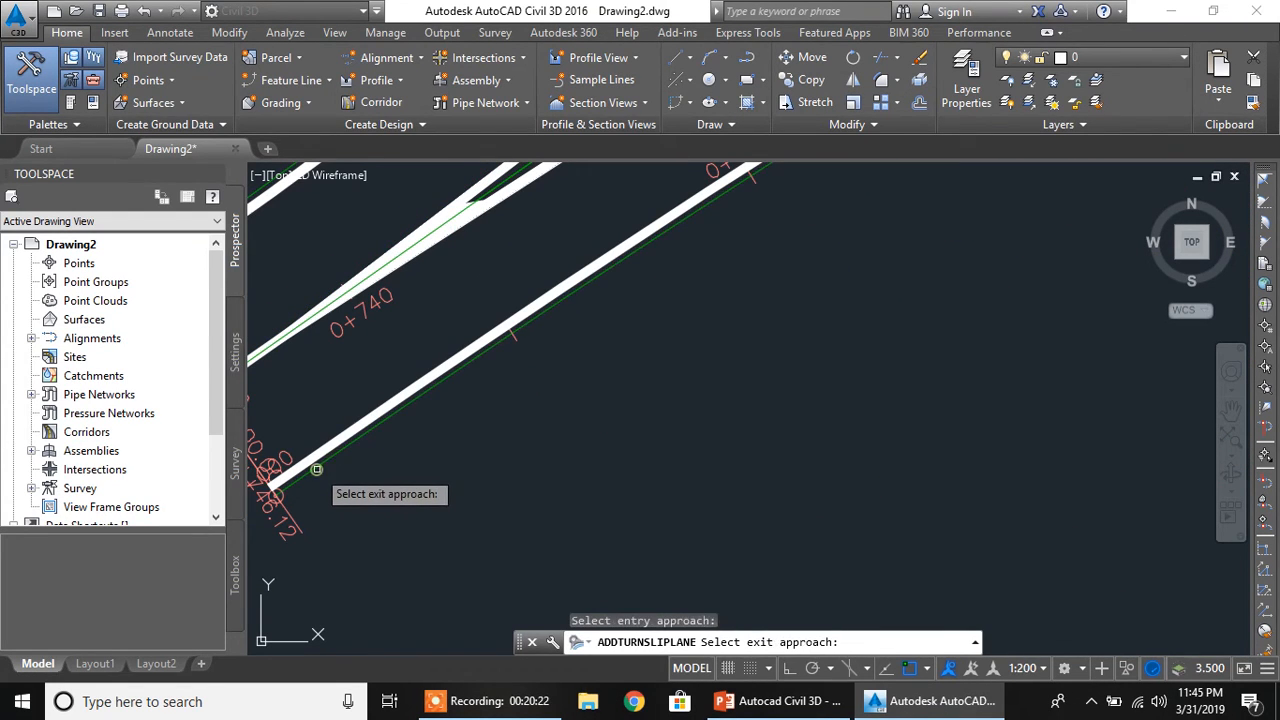
Select the southwest edge alignment of the southeast approach as the slip lane's exit approach
scroll(840, 524, down, 5)
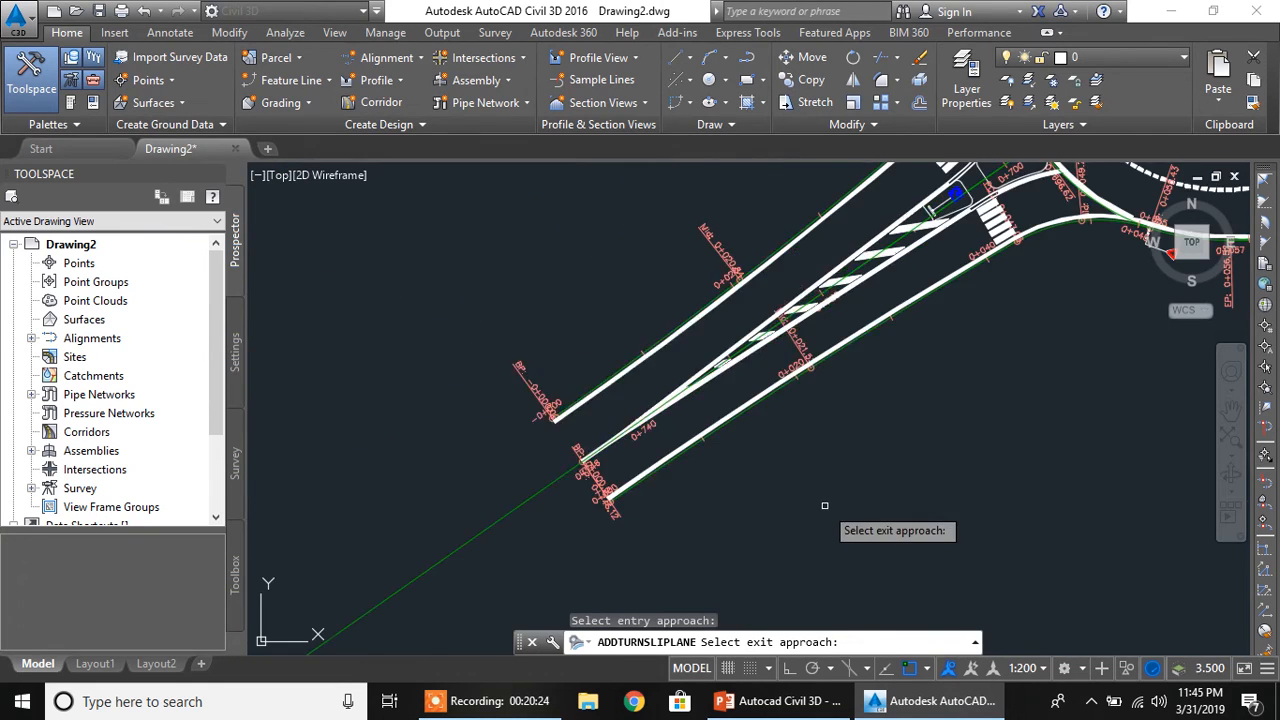
middle_drag(943, 531, 406, 440)
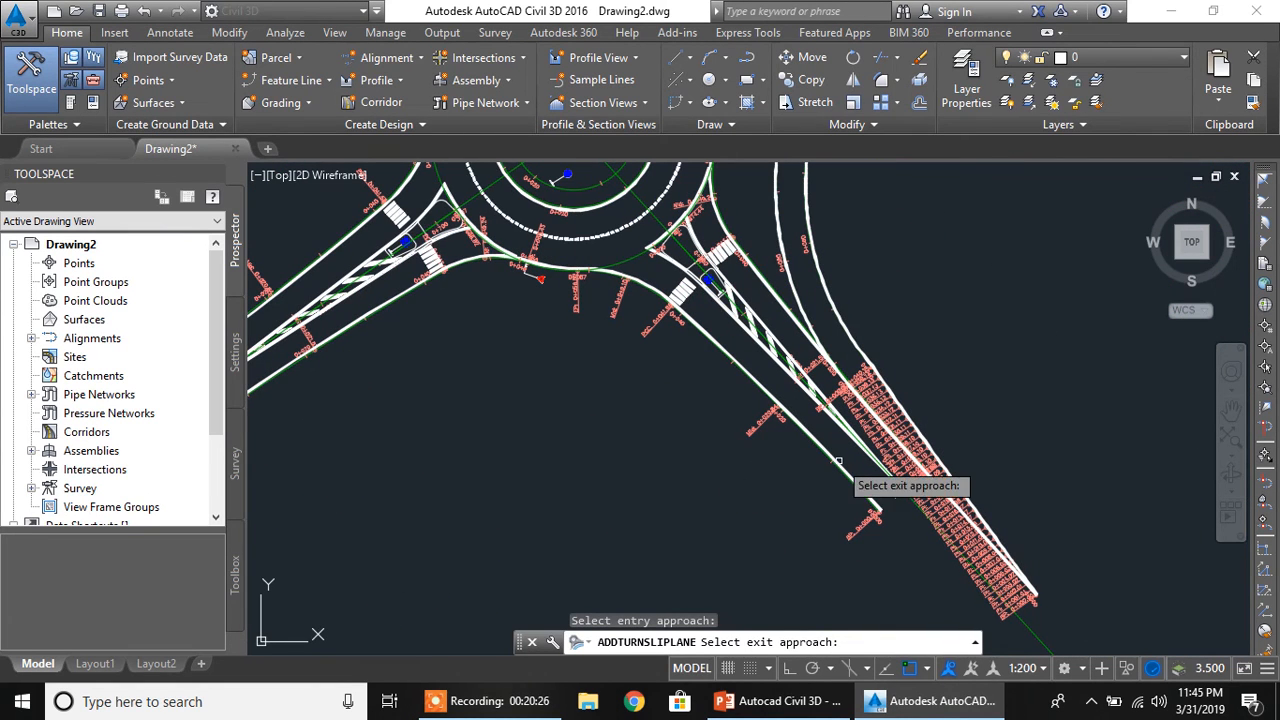
scroll(818, 468, up, 2)
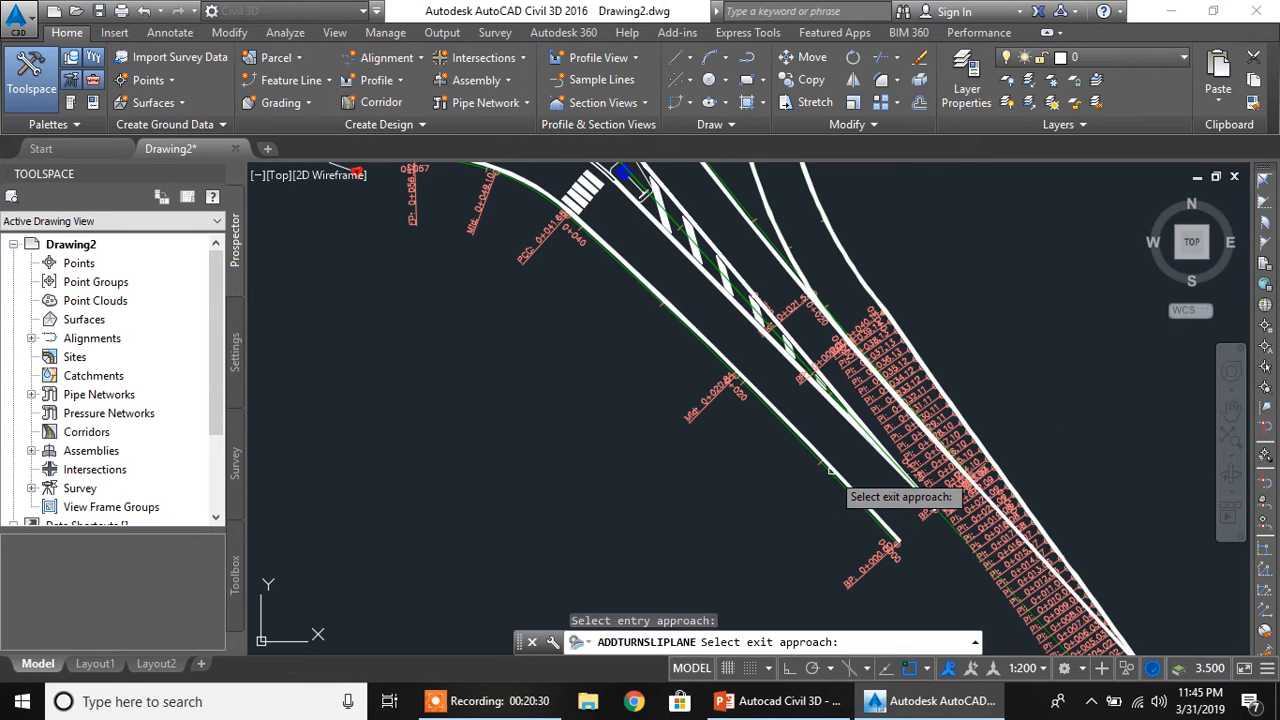
scroll(830, 478, up, 1)
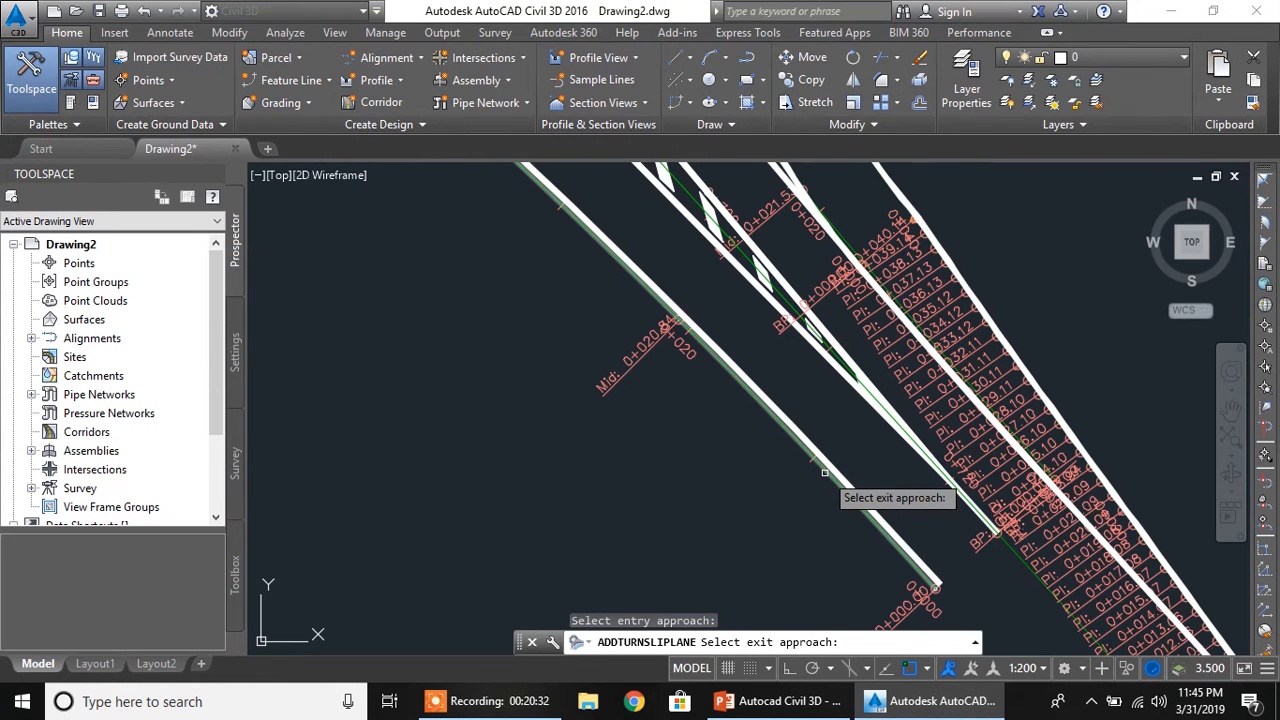
click(824, 474)
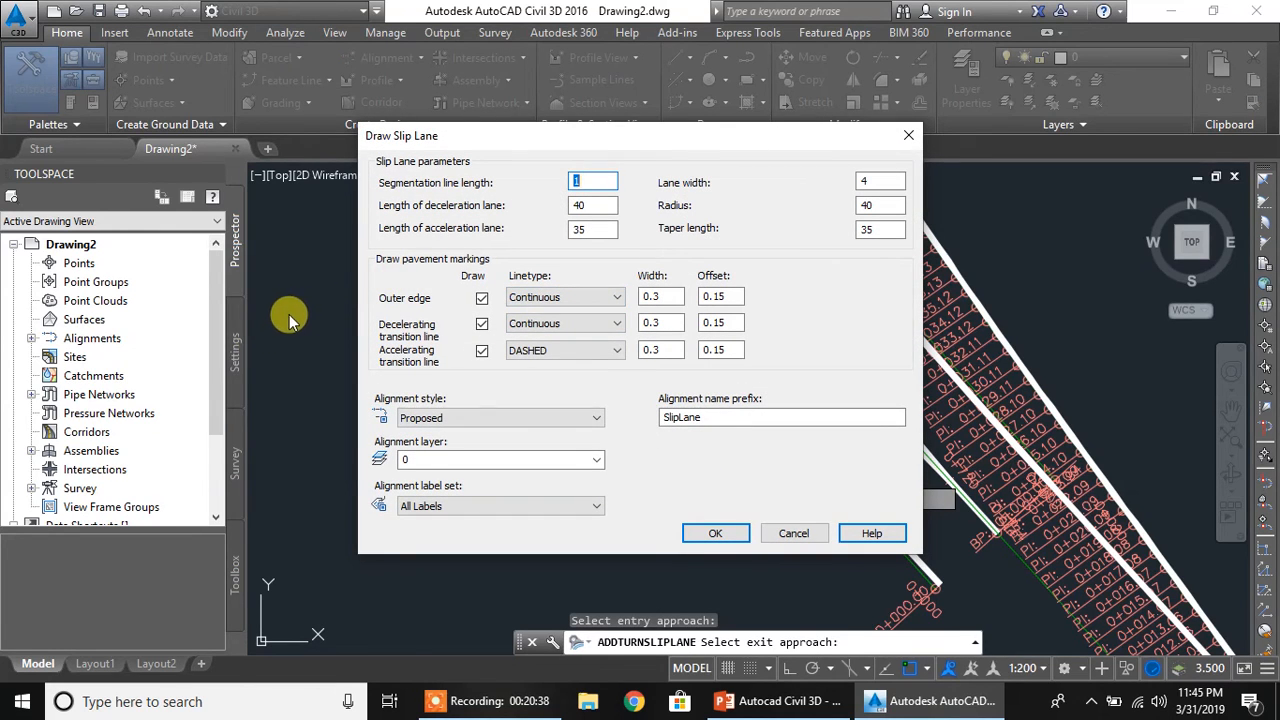
Set the slip lane's deceleration length to 80, acceleration length to 70 and taper length to 70, keeping radius 40
double_click(574, 207)
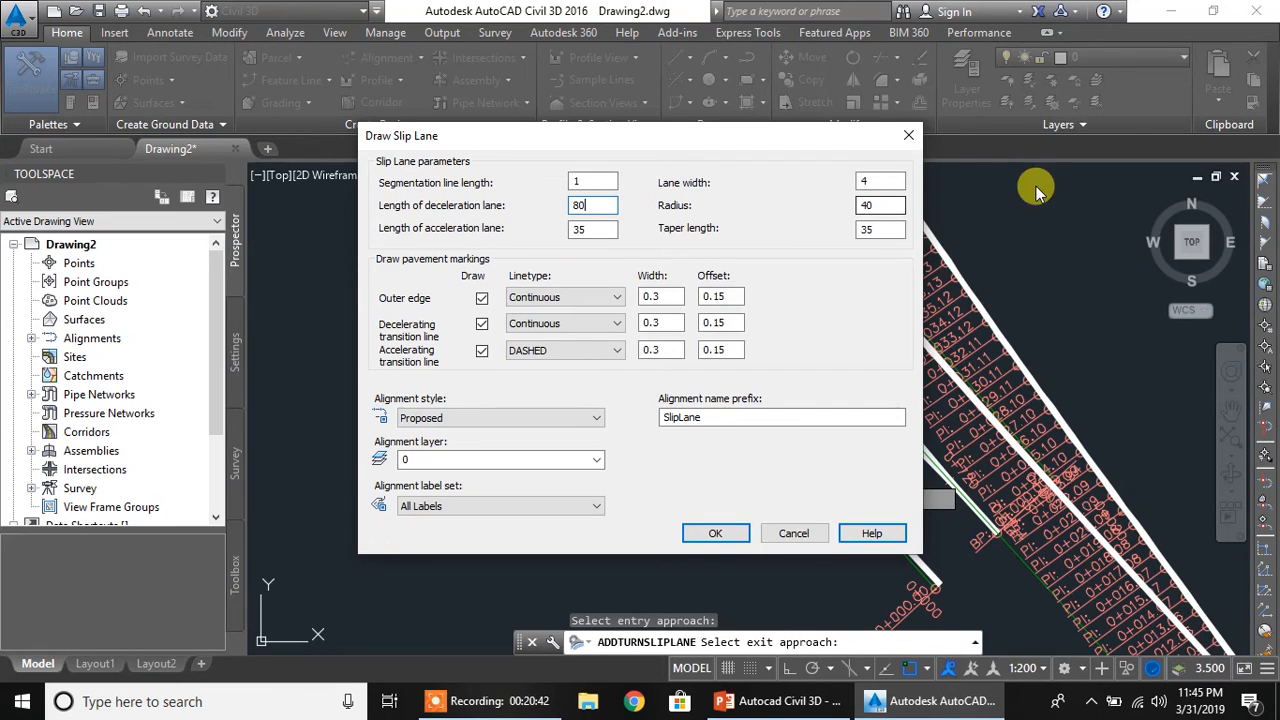
click(882, 205)
click(603, 229)
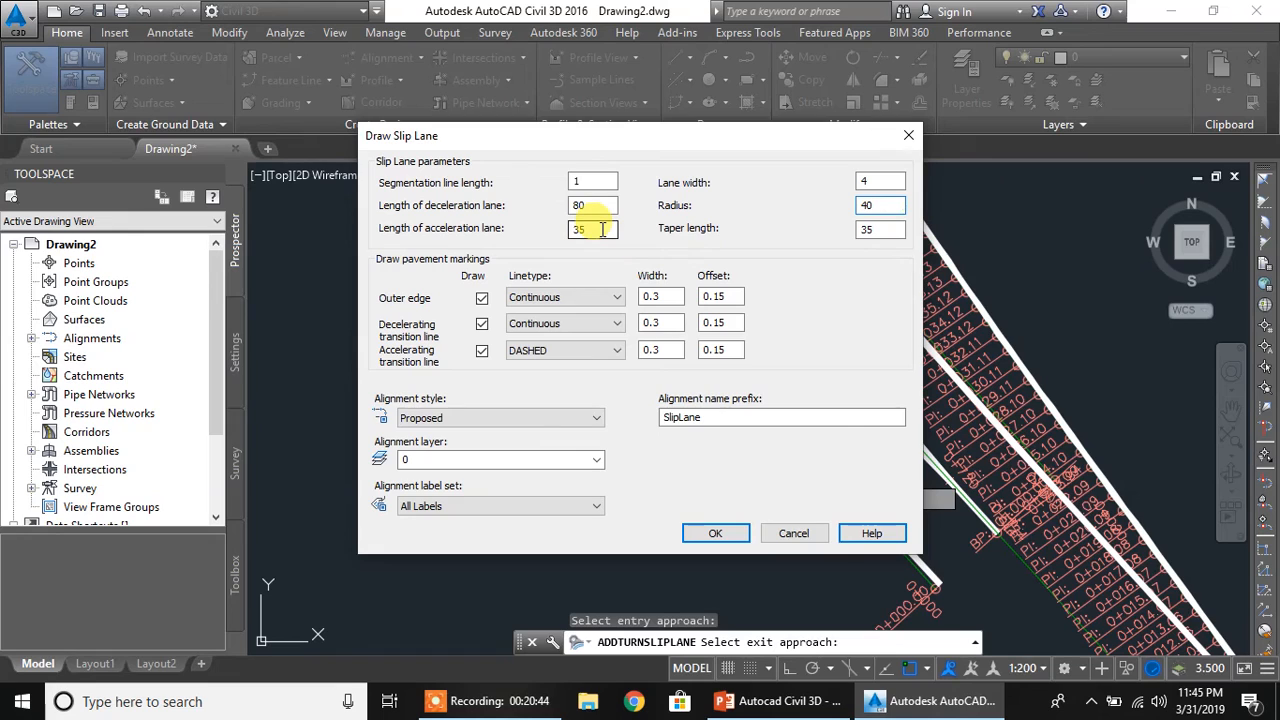
drag(603, 229, 537, 232)
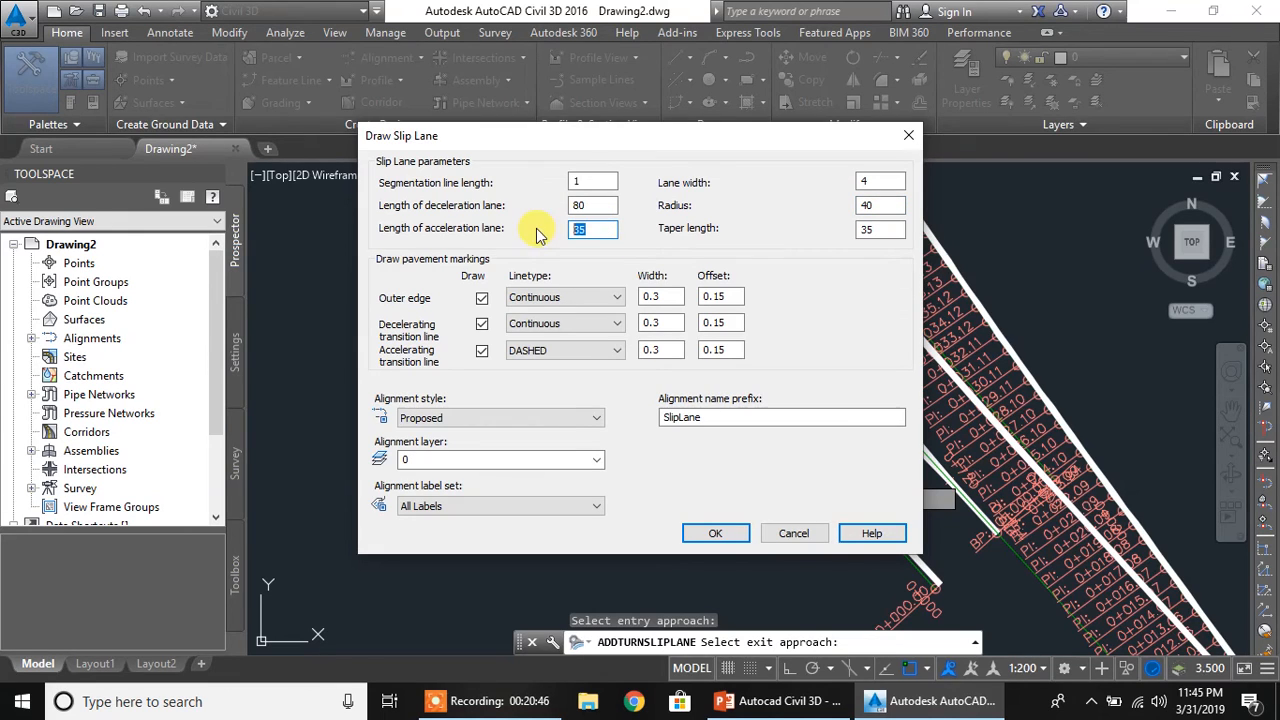
text(70)
drag(878, 229, 796, 228)
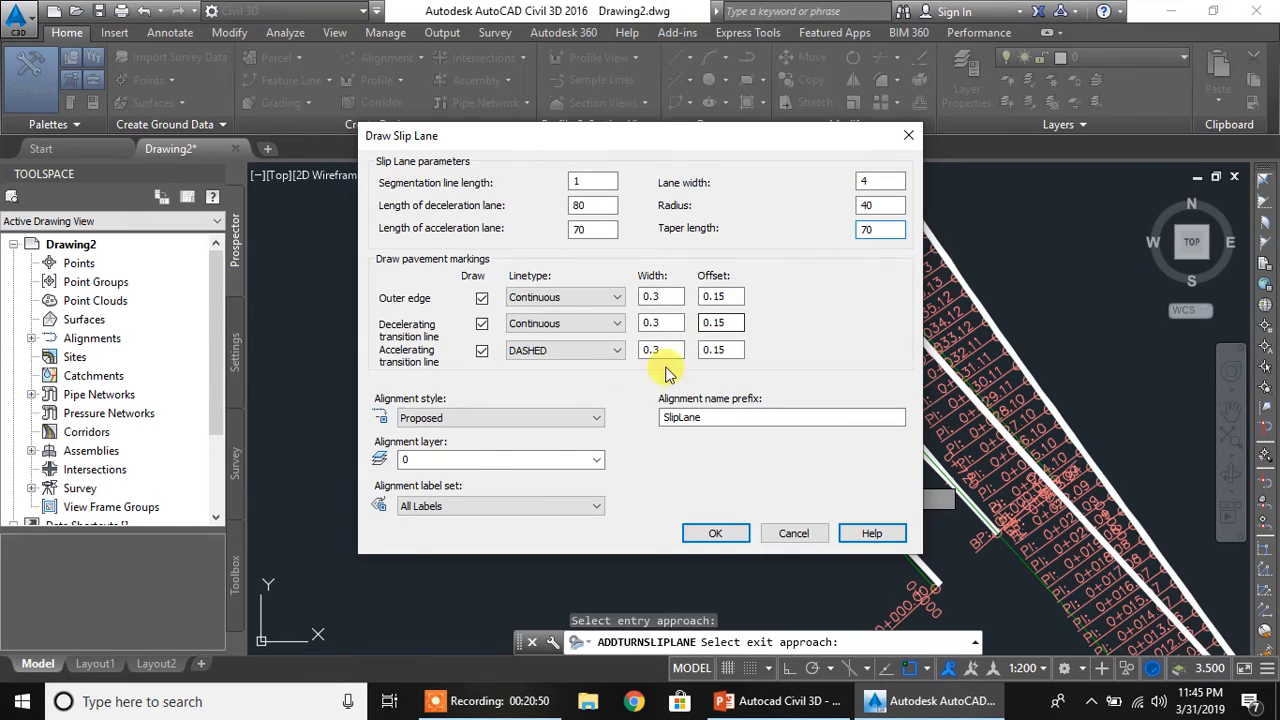
Set the alignment label set to _No Labels and draw the slip lane between the southwest and southeast approaches
click(452, 507)
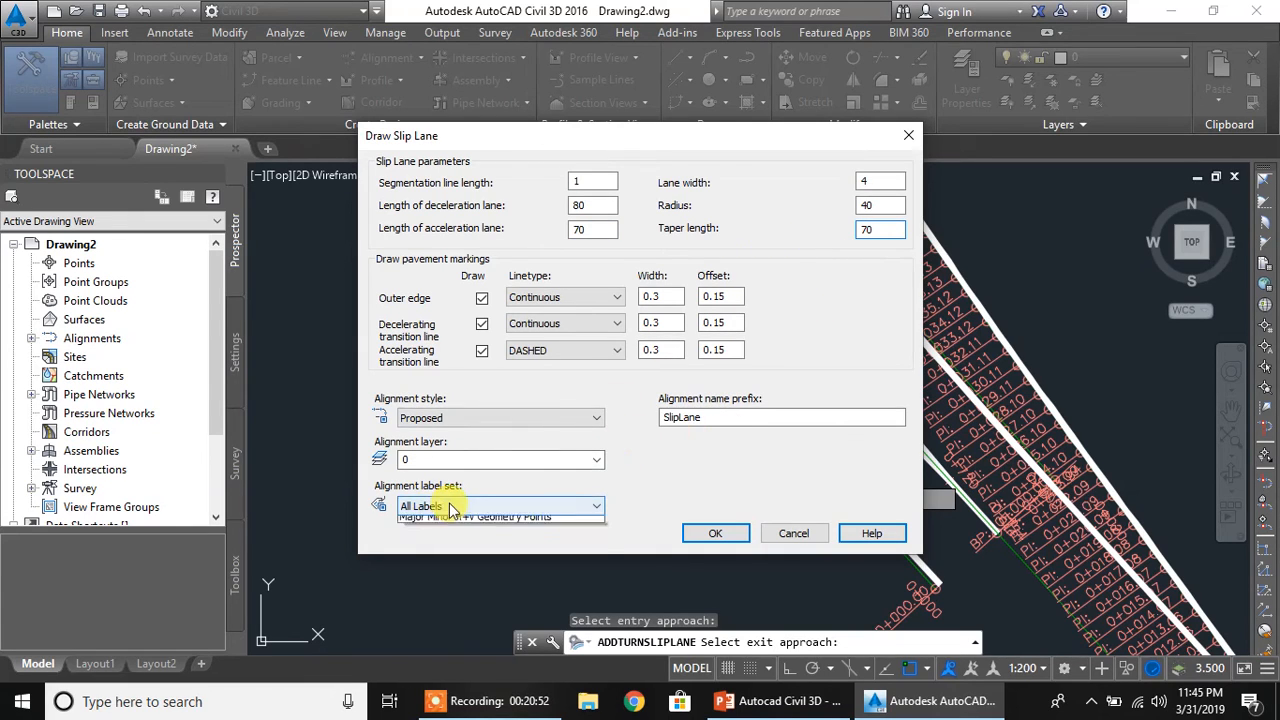
click(430, 522)
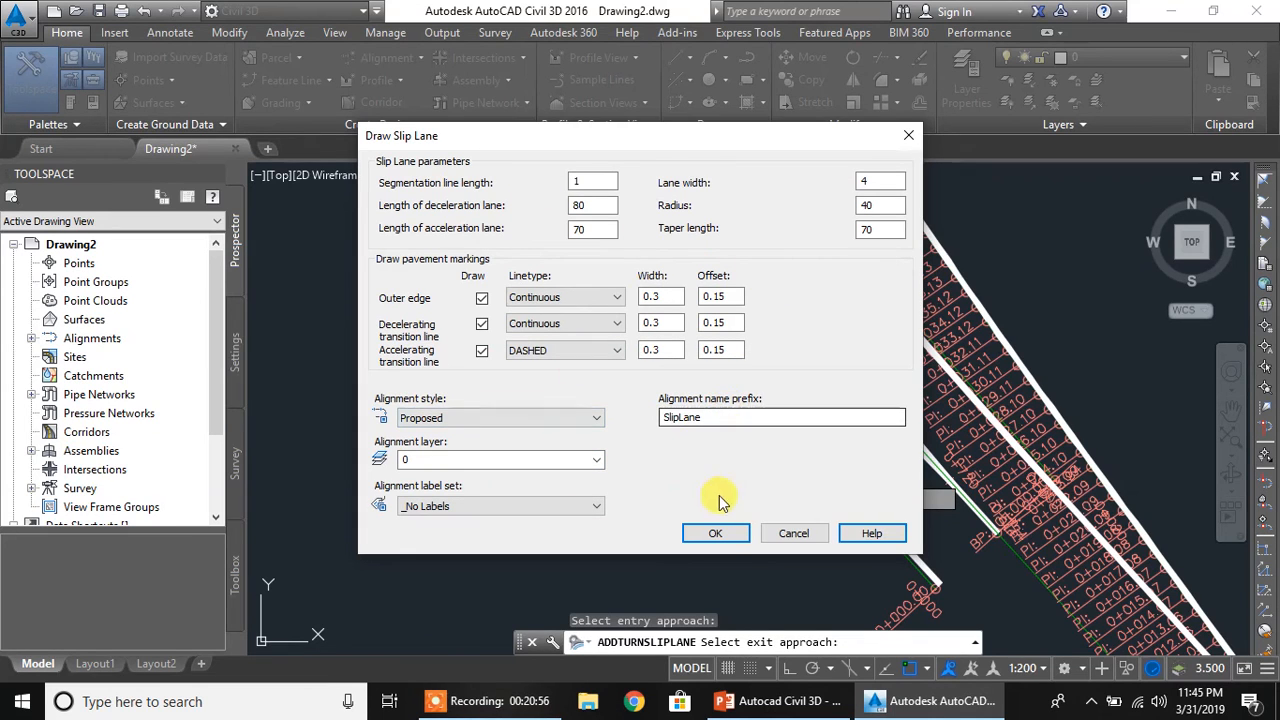
click(727, 536)
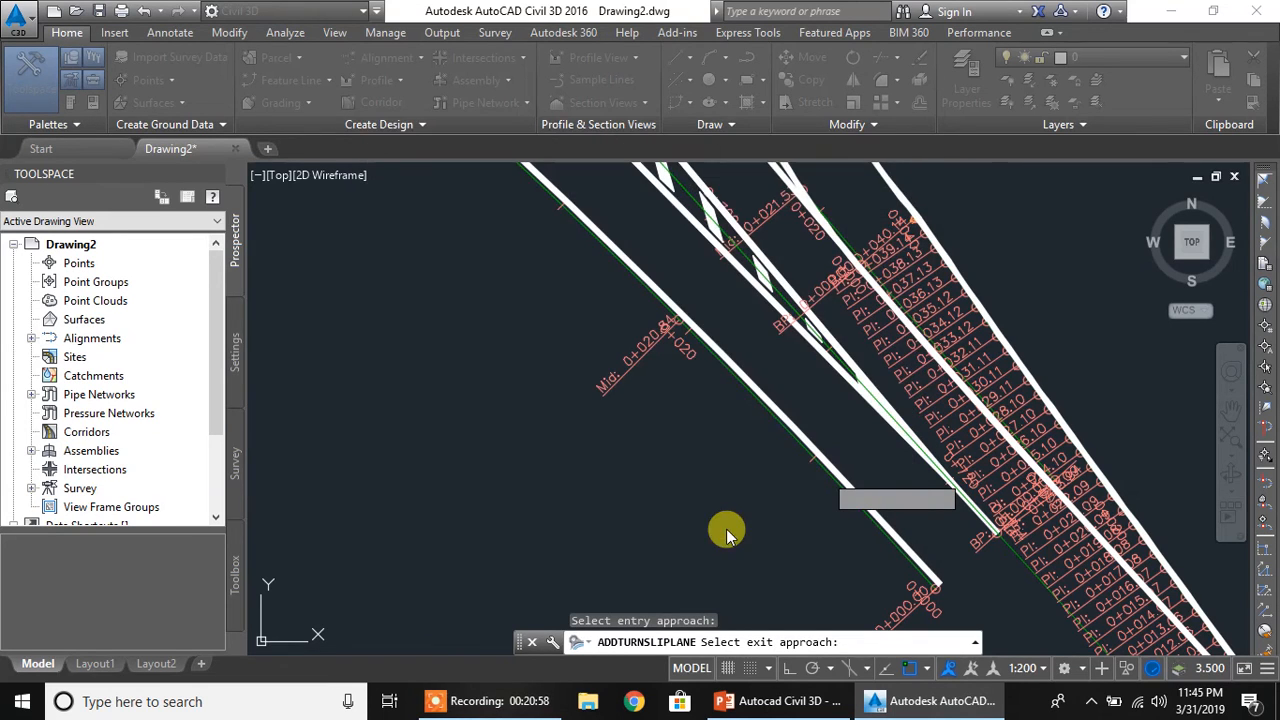
click(729, 403)
Examine the unlabelled slip lane's curve and tapered ends between the southwest and southeast approaches, and its fit around the roundabout
scroll(610, 407, down, 3)
scroll(610, 407, down, 4)
scroll(525, 350, up, 3)
scroll(521, 349, down, 2)
scroll(404, 406, up, 6)
middle_drag(650, 348, 343, 447)
scroll(470, 418, down, 4)
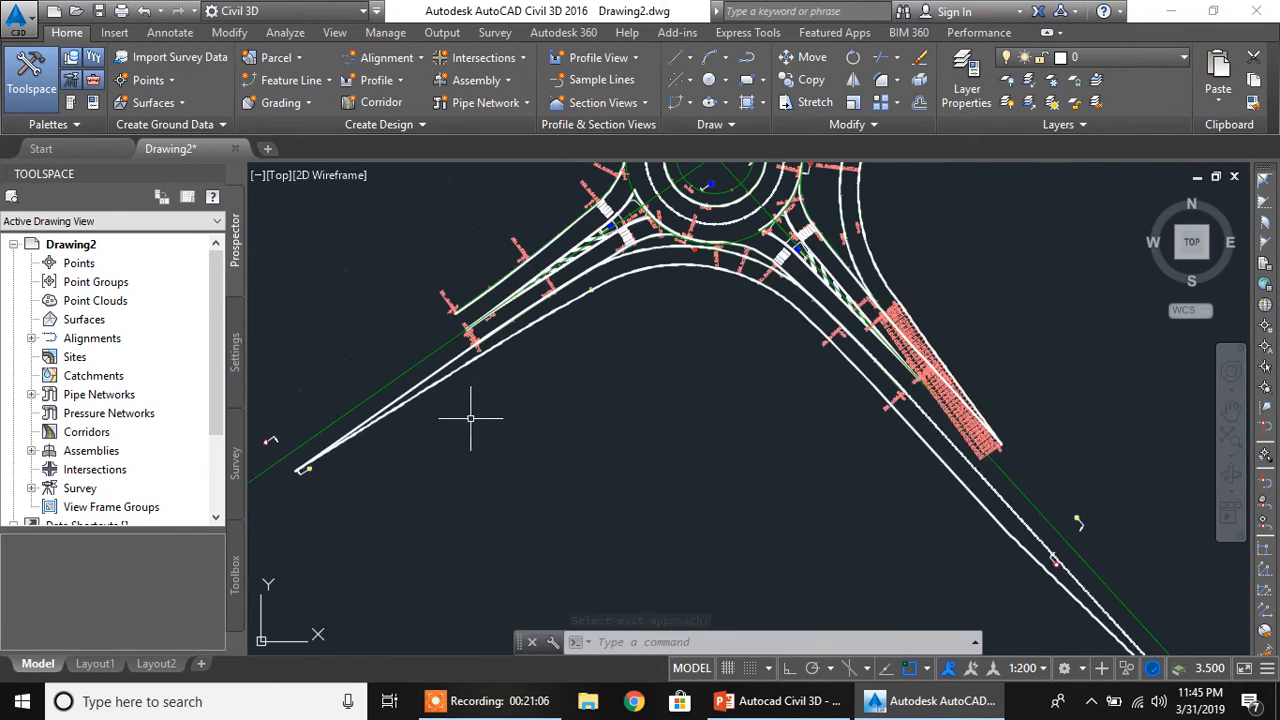
scroll(655, 395, down, 4)
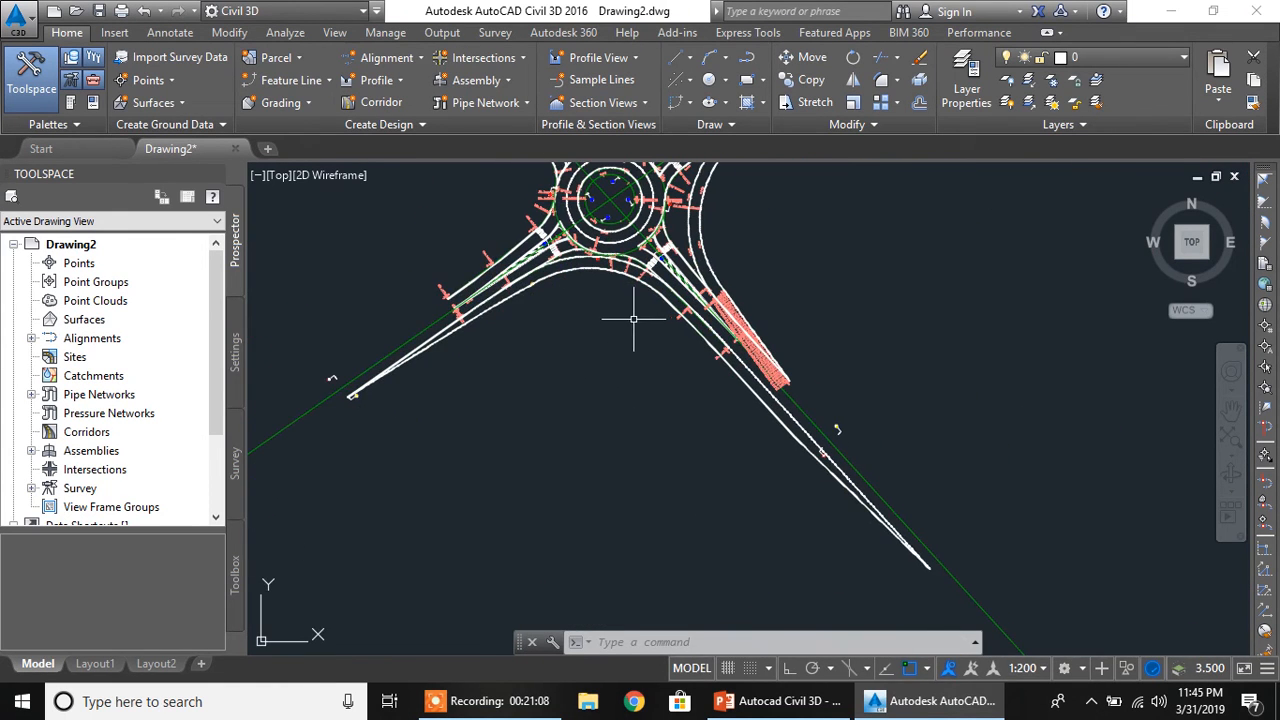
scroll(457, 362, up, 4)
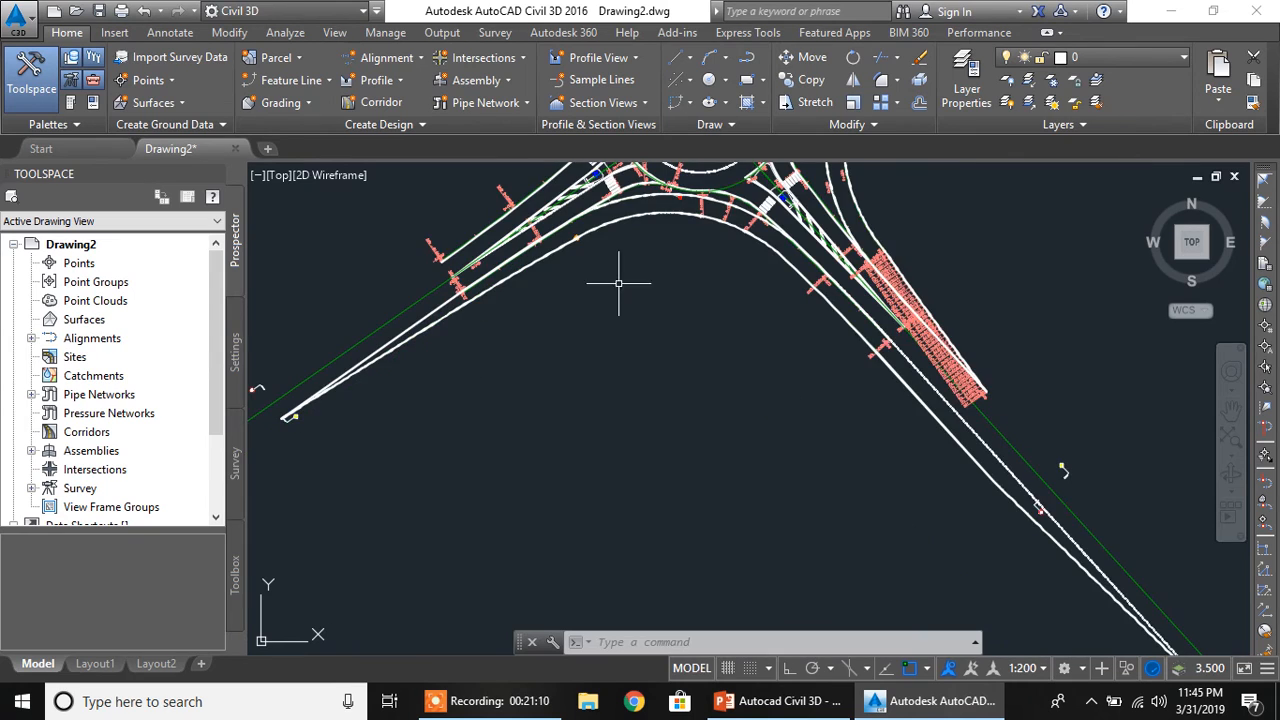
scroll(800, 320, down, 3)
mouse_move(834, 366)
middle_down()
mouse_move(714, 537)
mouse_move(710, 501)
middle_up()
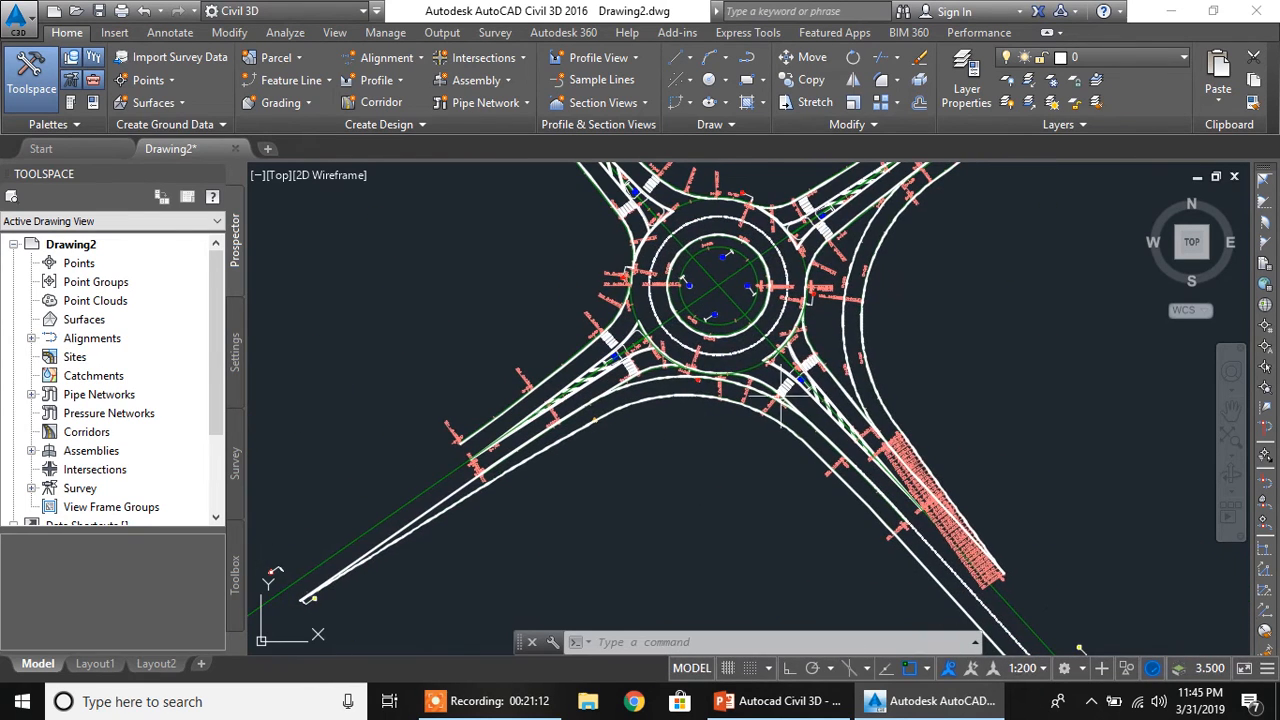
mouse_move(693, 329)
middle_down()
mouse_move(648, 502)
mouse_move(607, 569)
middle_up()
mouse_move(685, 448)
middle_down()
mouse_move(766, 470)
mouse_move(630, 414)
mouse_move(652, 424)
middle_up()
middle_drag(711, 459, 657, 308)
scroll(697, 404, down, 2)
middle_drag(659, 412, 553, 426)
scroll(624, 450, up, 2)
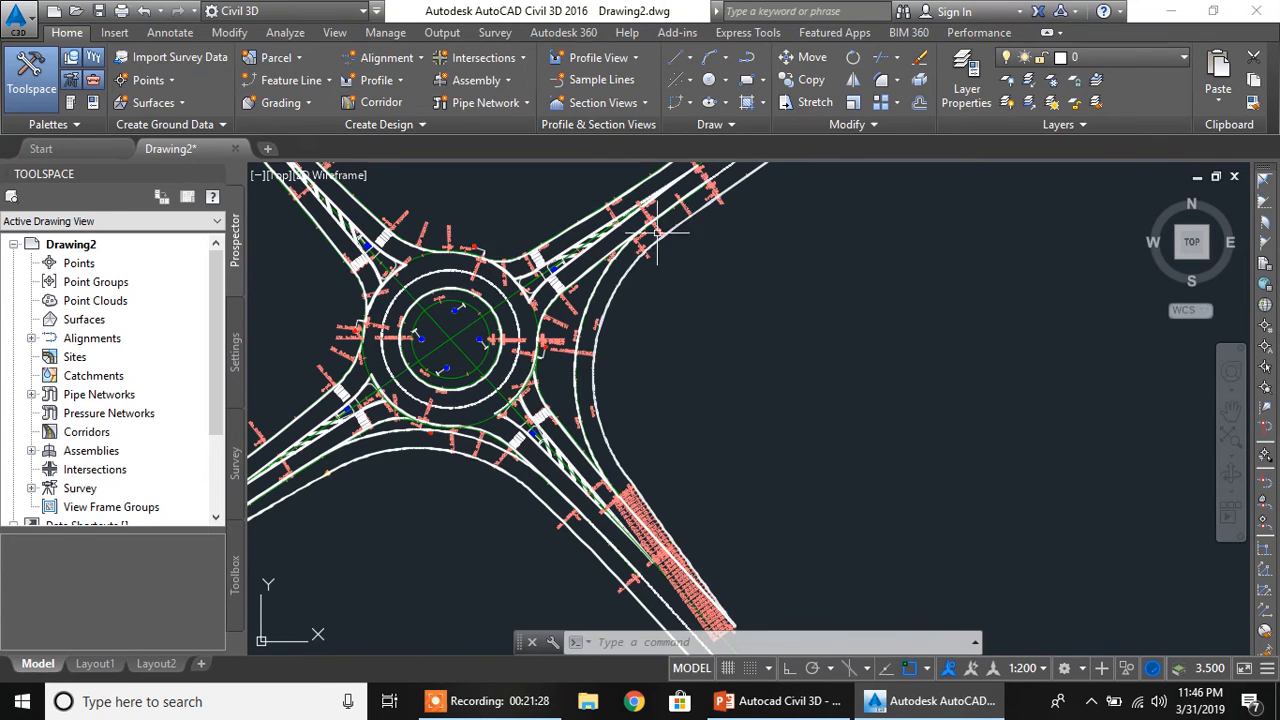
Run Add Turn Slip Lane and select the northwest edge alignment of the northeast approach as the entry approach
mouse_move(686, 212)
middle_down()
mouse_move(778, 345)
mouse_move(812, 368)
middle_up()
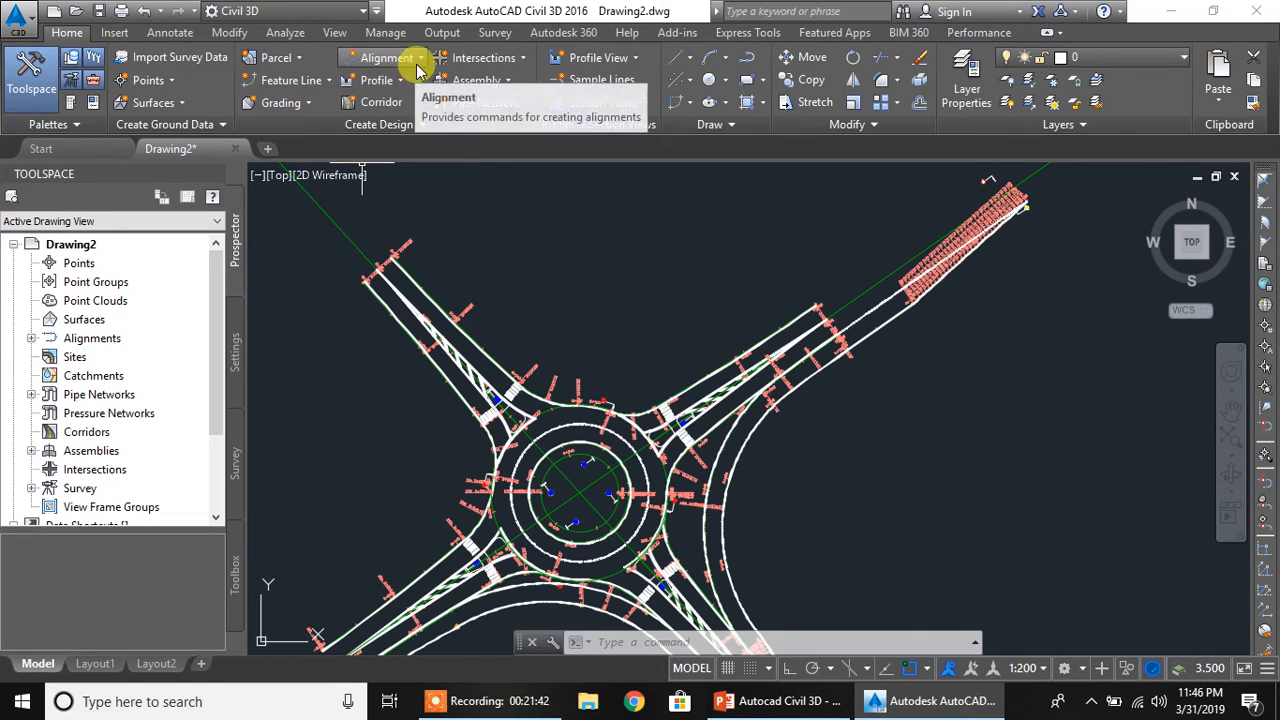
click(485, 57)
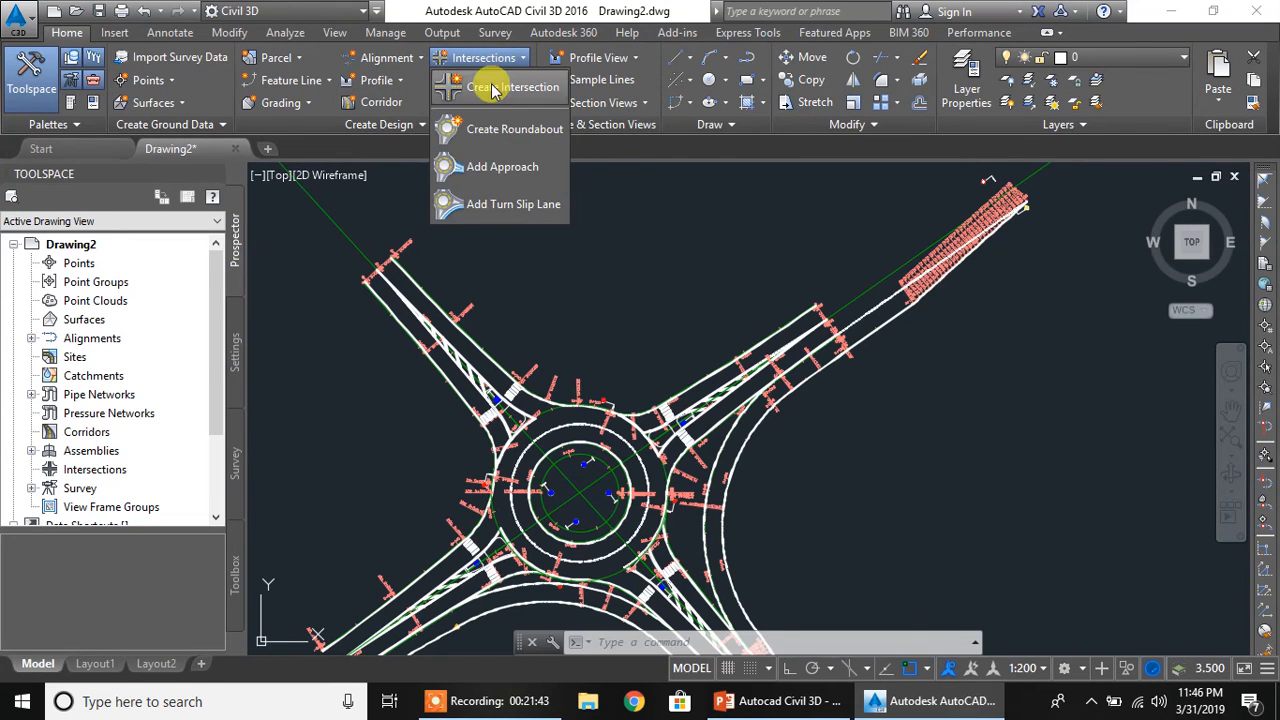
click(490, 204)
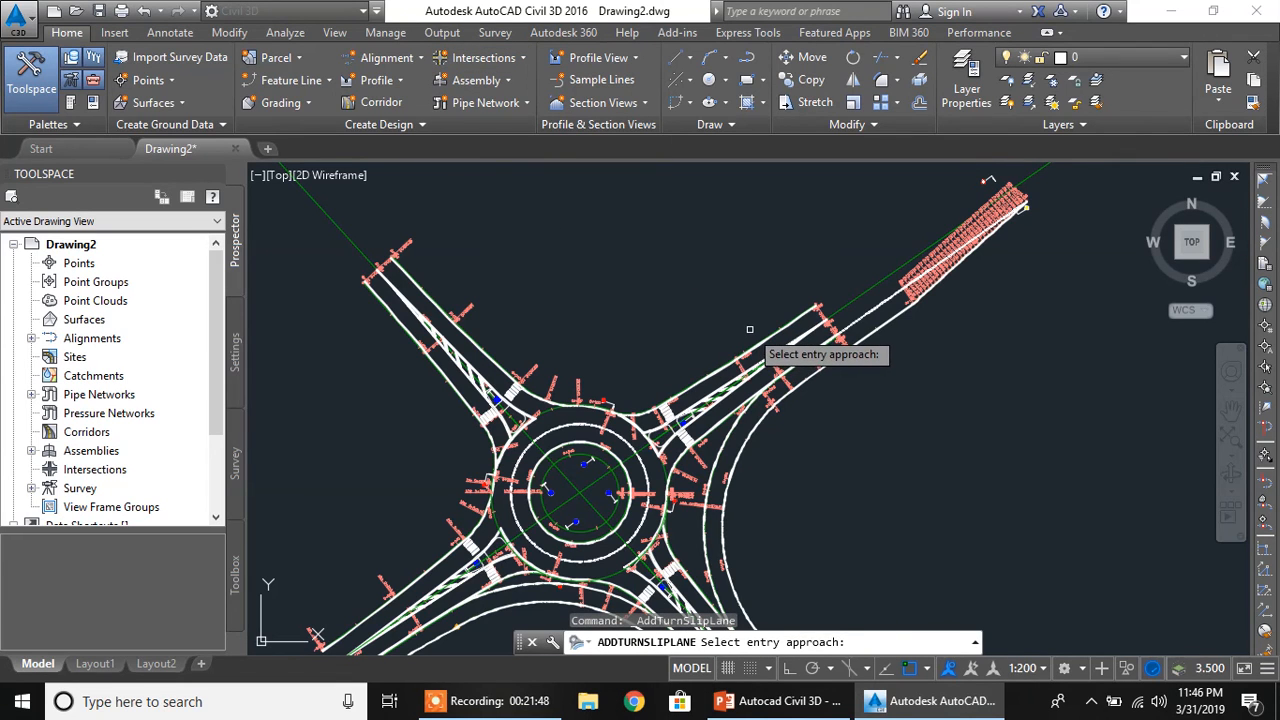
scroll(765, 340, up, 5)
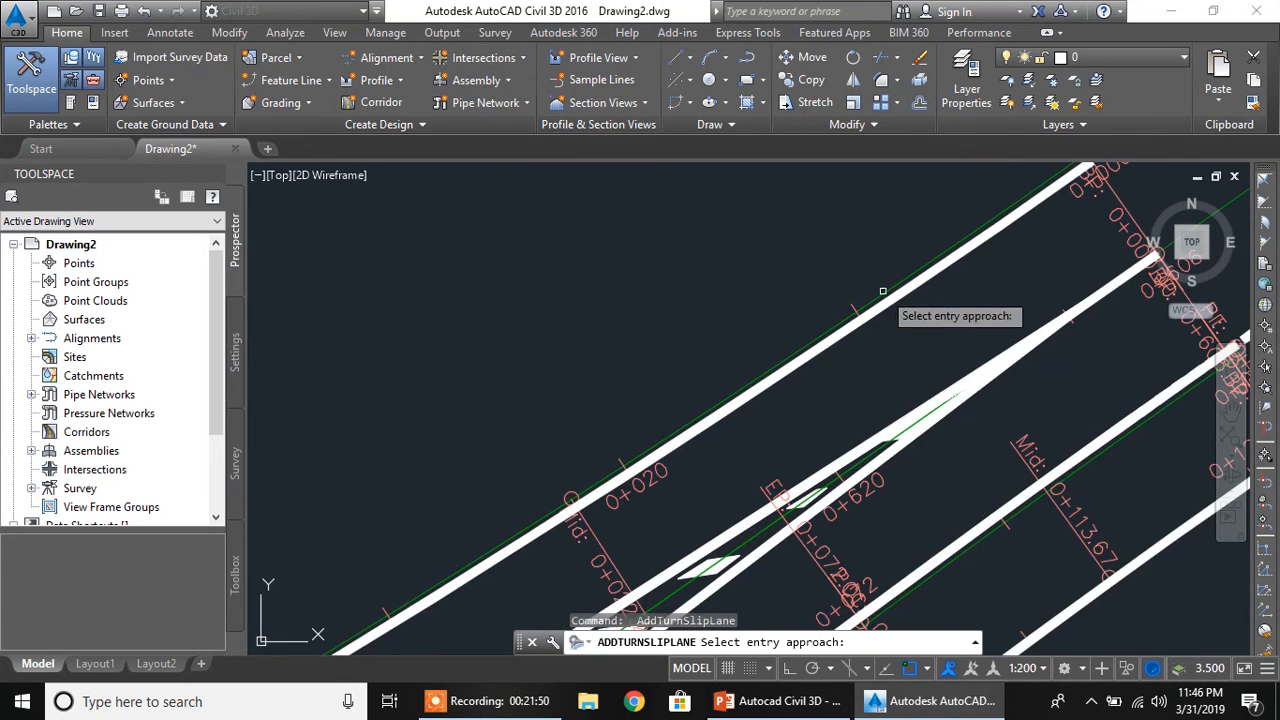
click(887, 286)
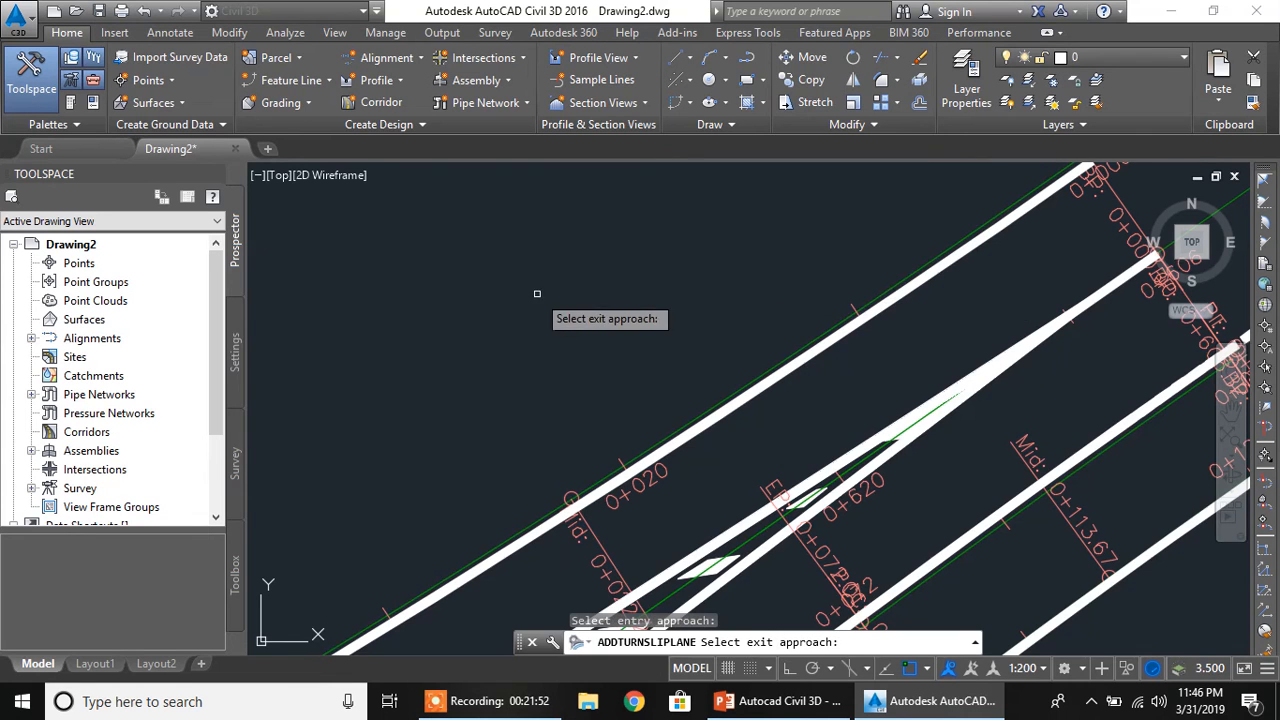
Select the northeast edge alignment of the northwest approach as the slip lane's exit approach
scroll(534, 305, down, 5)
middle_drag(360, 345, 524, 350)
scroll(583, 290, up, 6)
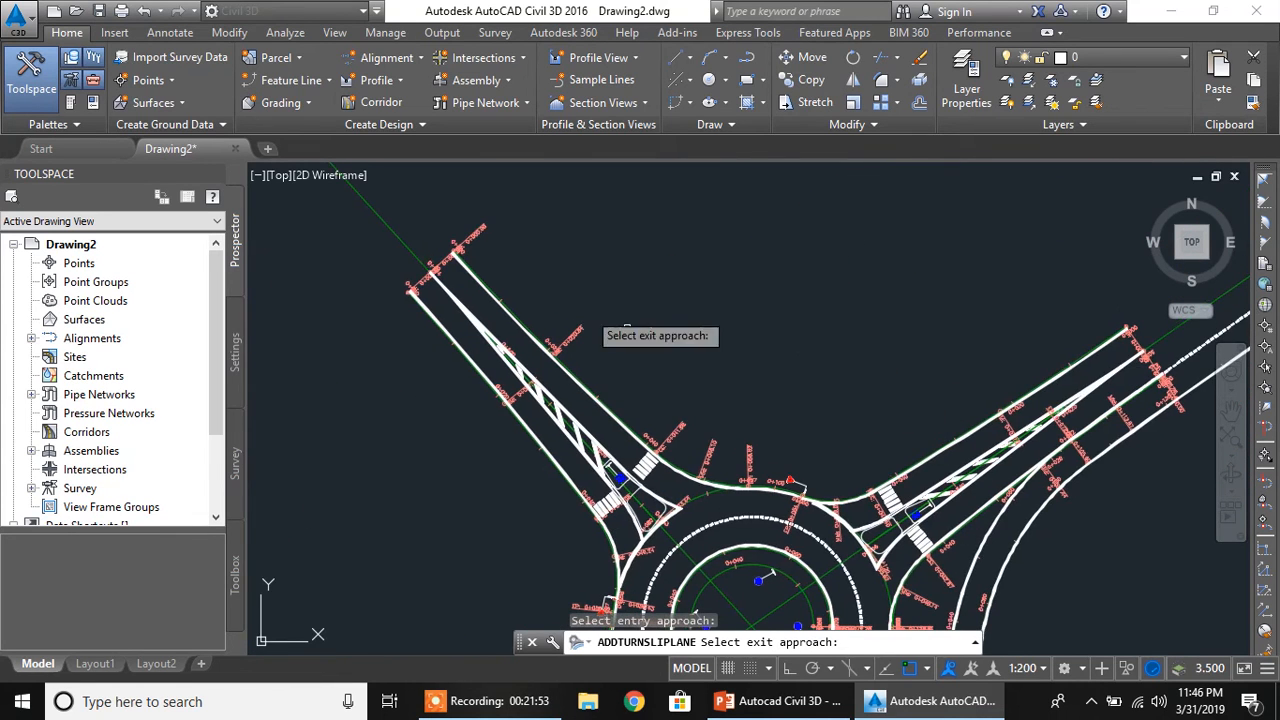
click(461, 264)
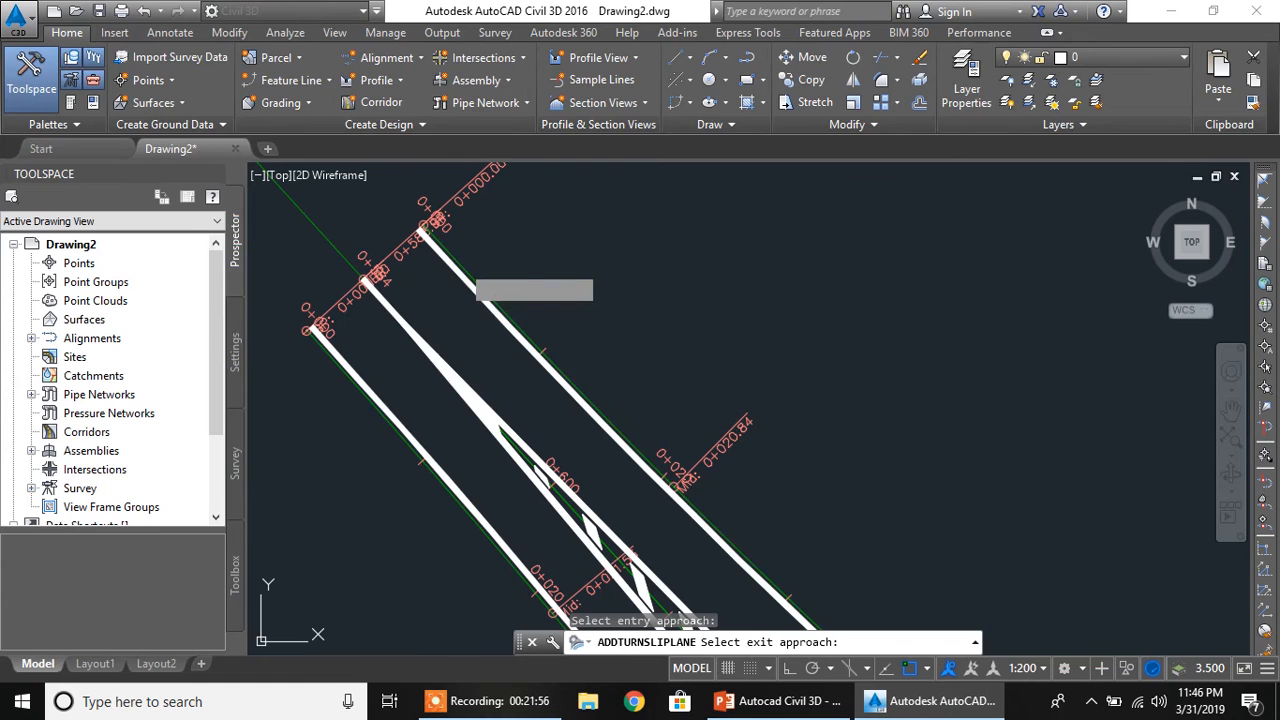
Draw the slip lane with deceleration length 40, radius 40, acceleration length 35 and taper length 35
double_click(590, 207)
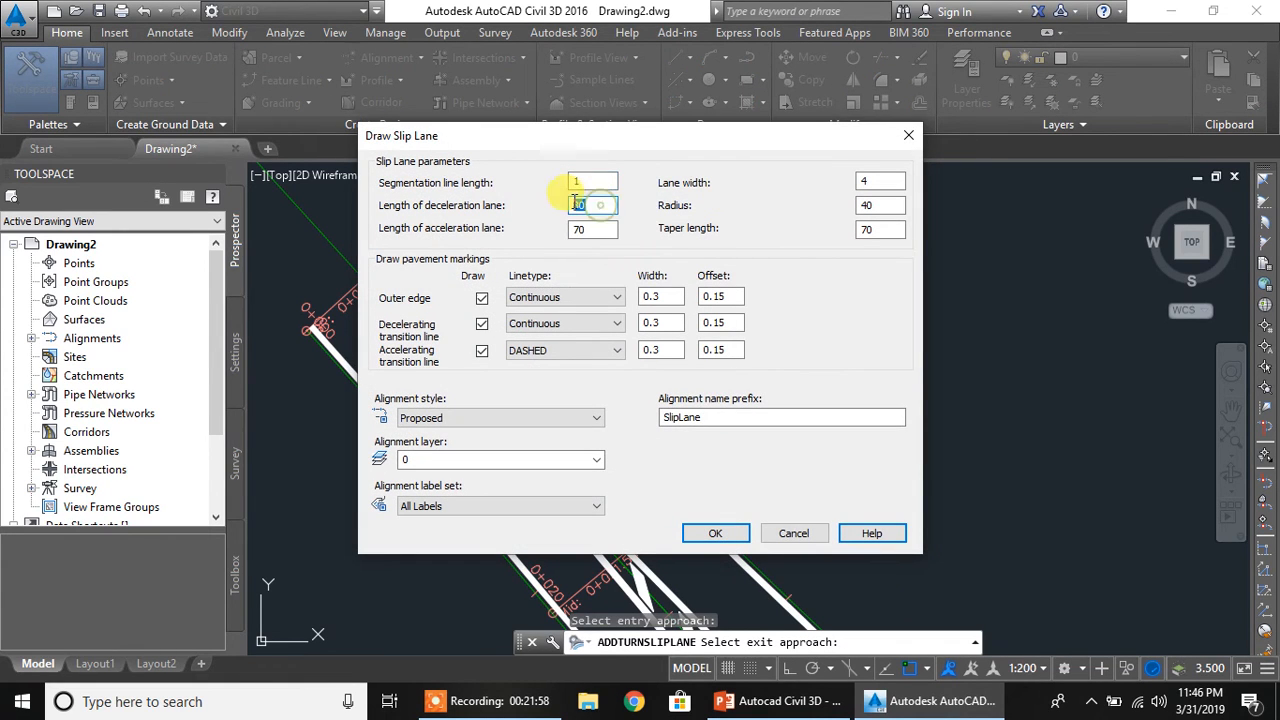
text(40)
double_click(870, 204)
double_click(592, 229)
double_click(880, 230)
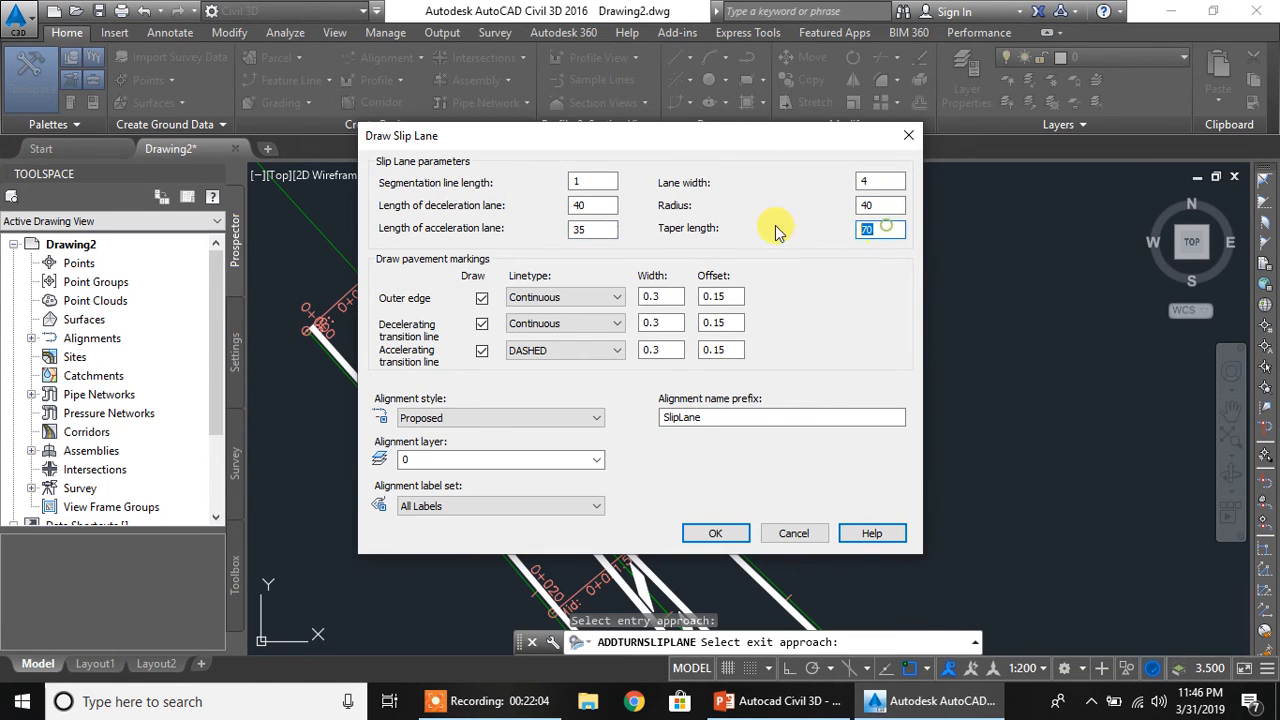
click(730, 531)
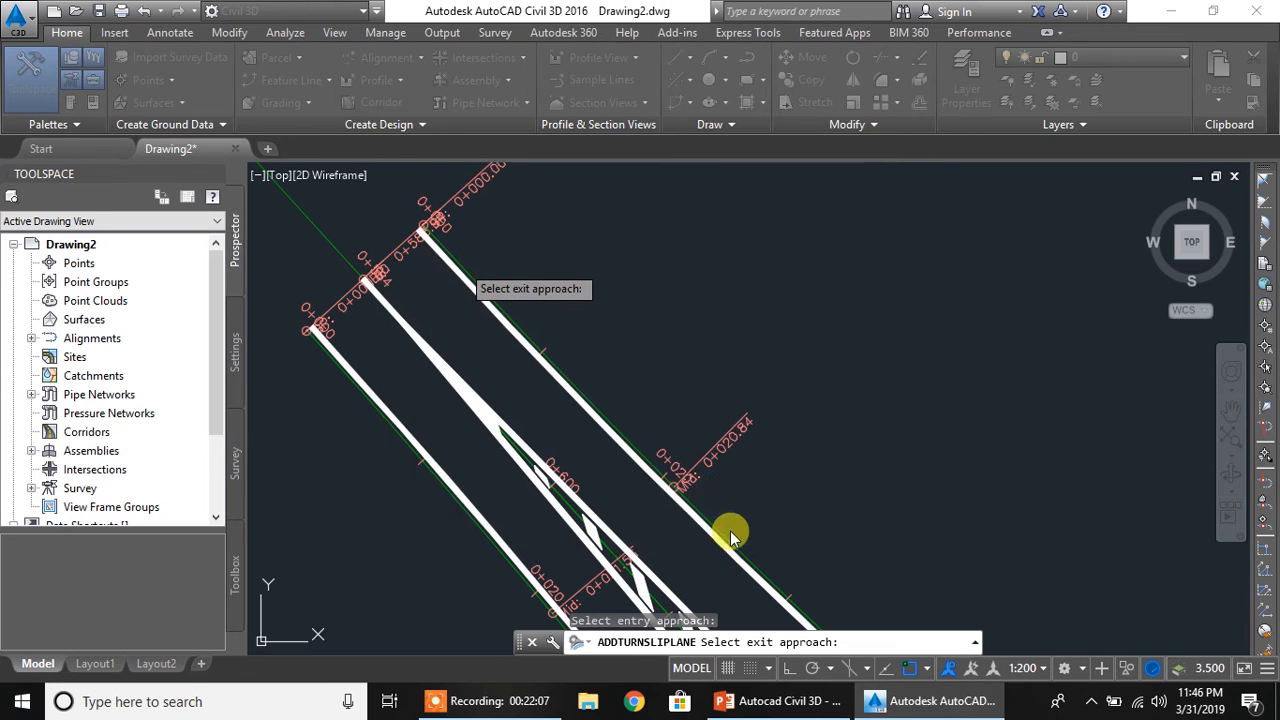
click(652, 438)
Examine the slip lane between the northeast and northwest approaches, including its labelled ends, and the overall roundabout layout
scroll(693, 360, down, 6)
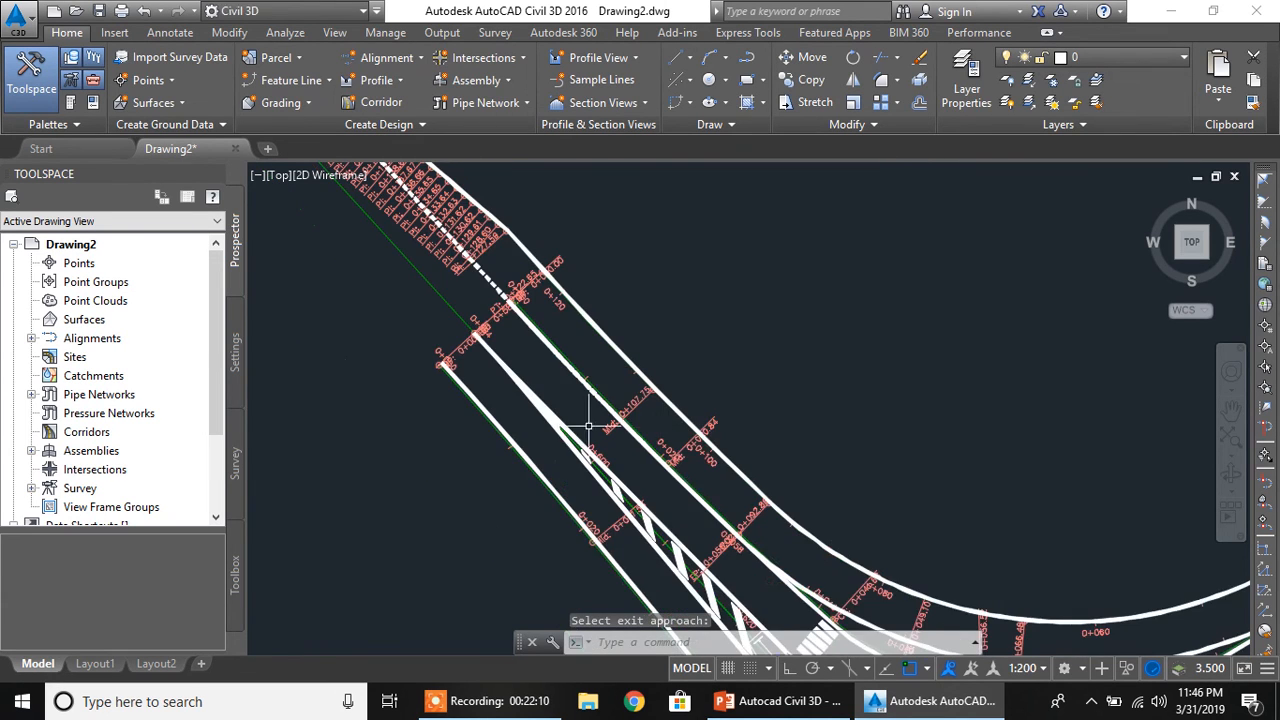
scroll(693, 360, up, 3)
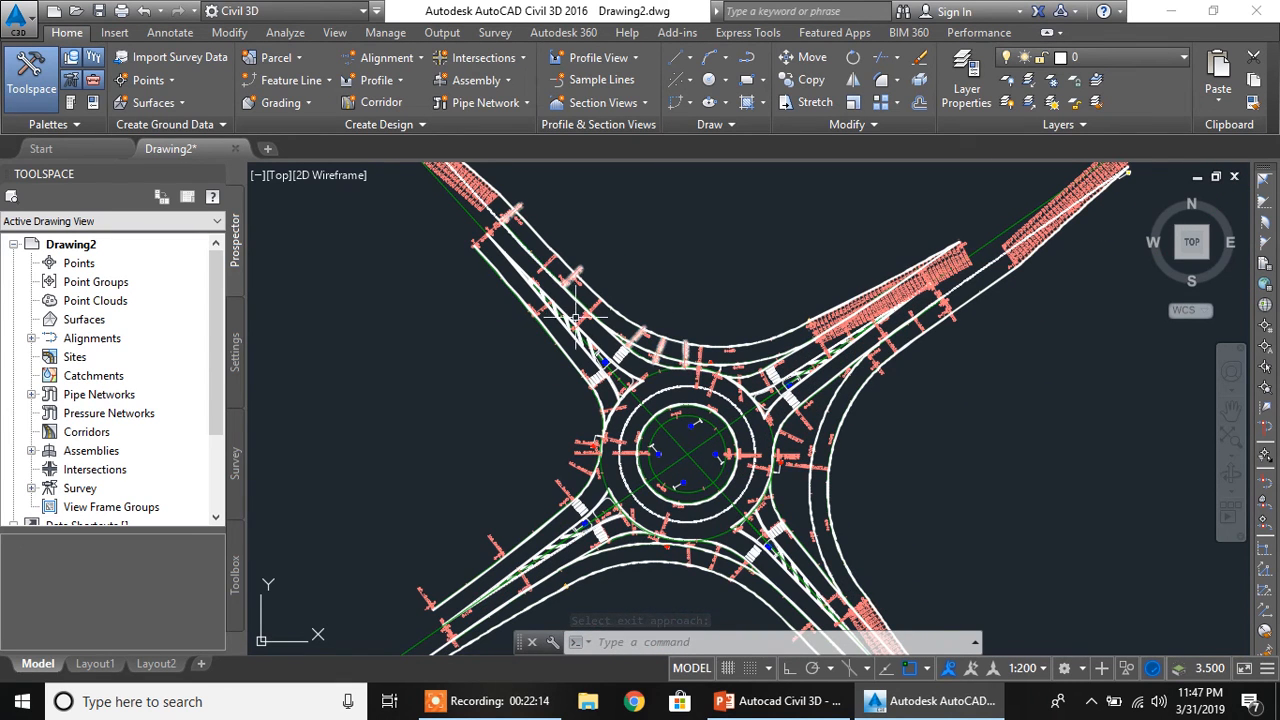
scroll(716, 336, up, 2)
scroll(716, 334, down, 4)
middle_drag(599, 324, 714, 363)
scroll(640, 260, up, 2)
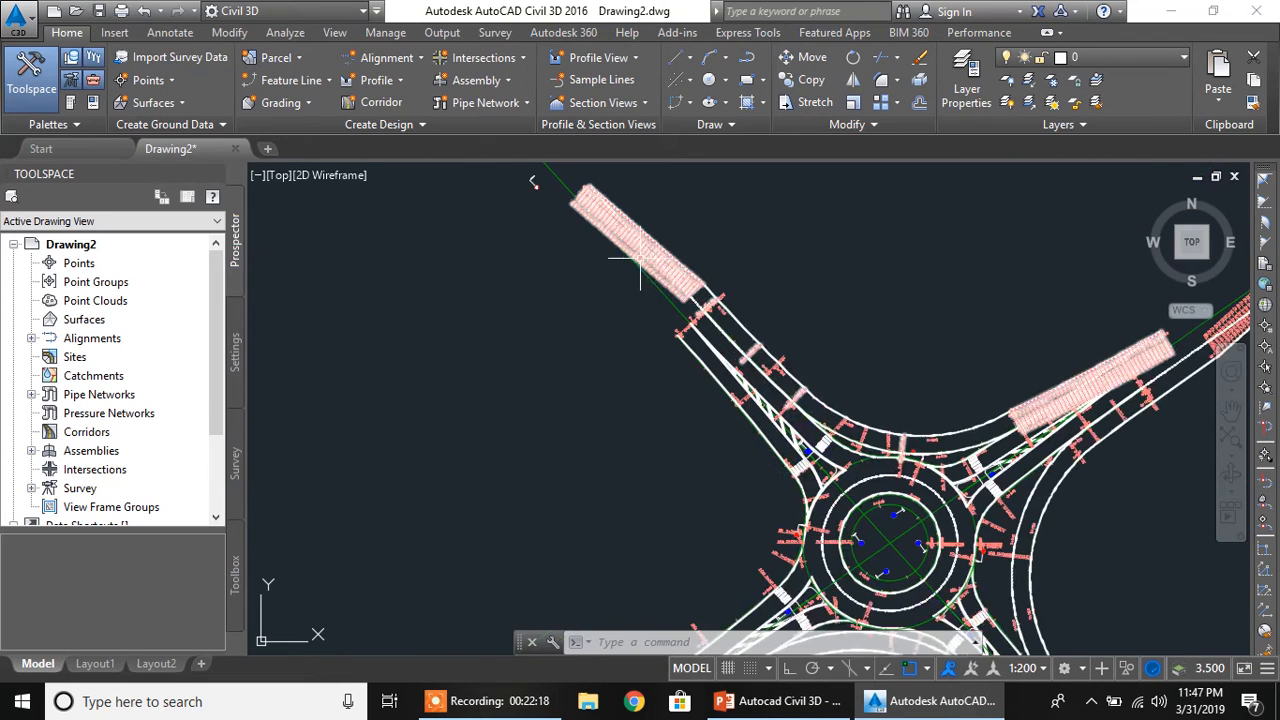
middle_drag(748, 433, 747, 288)
mouse_move(734, 462)
middle_down()
mouse_move(739, 383)
mouse_move(661, 464)
middle_up()
scroll(667, 432, down, 2)
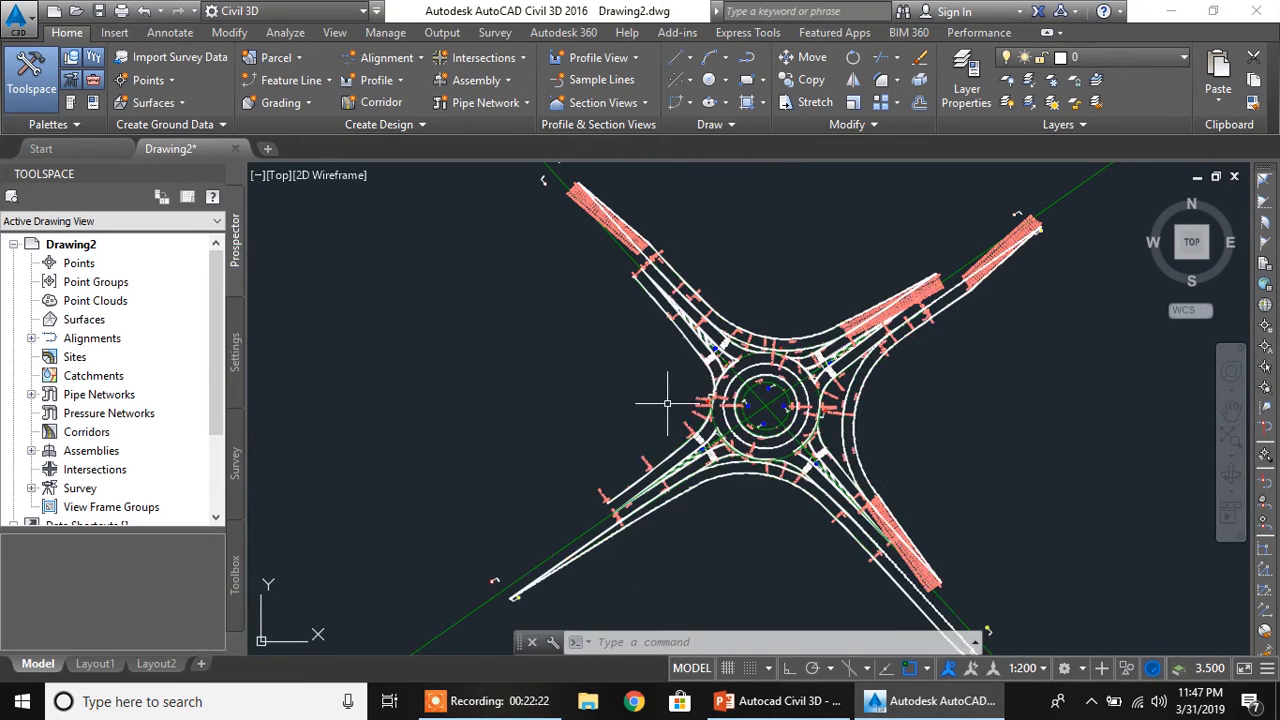
Run Add Turn Slip Lane and select the southwest edge alignment of the northwest approach as the entry approach
middle_drag(660, 408, 612, 420)
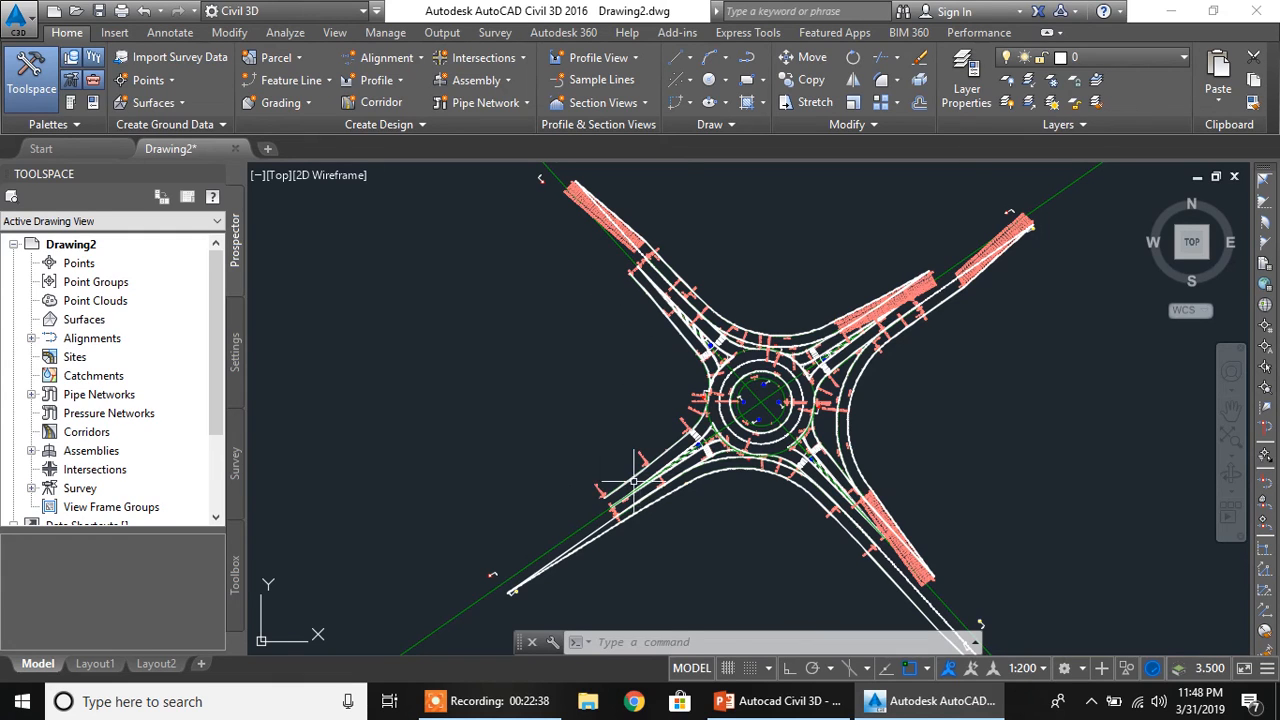
click(478, 58)
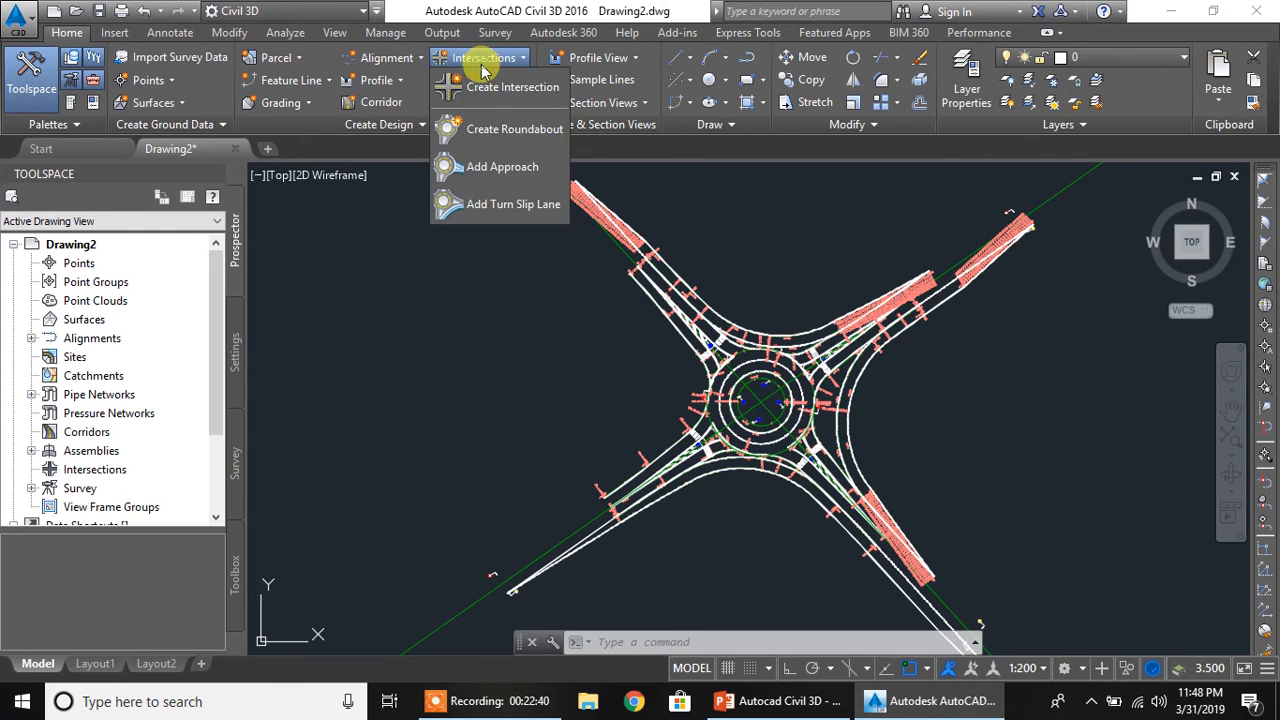
click(483, 204)
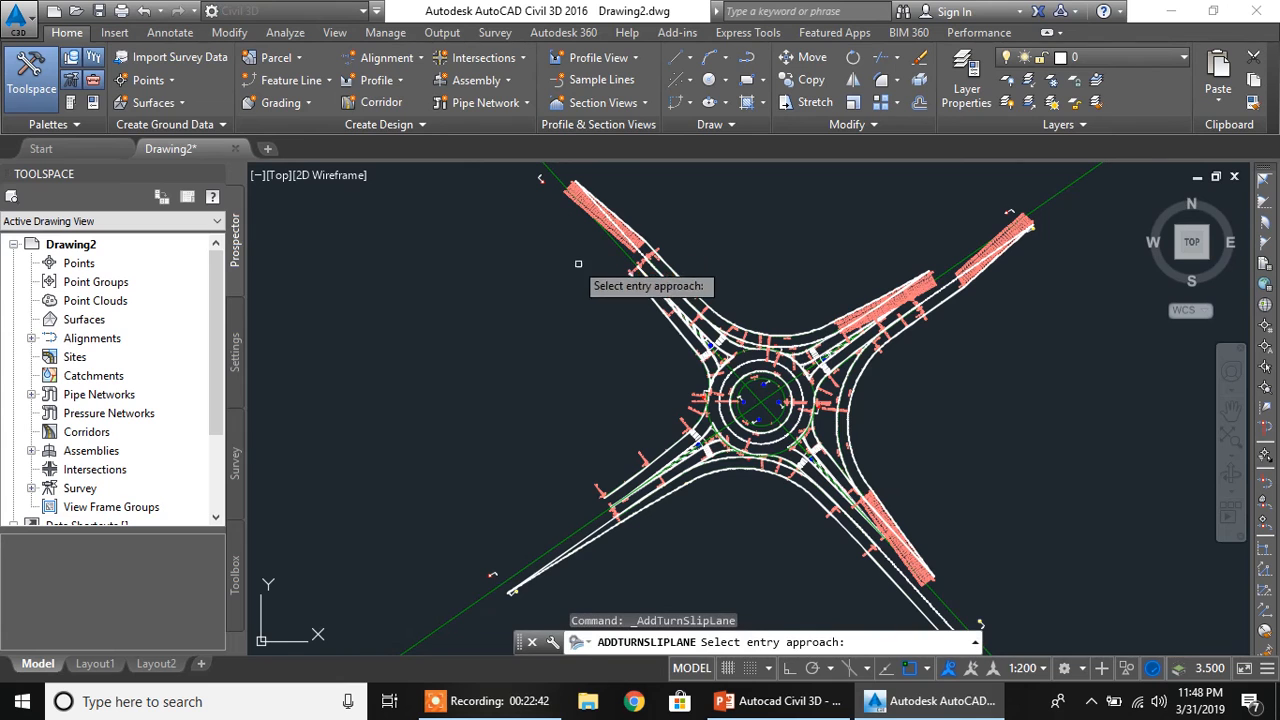
scroll(645, 290, up, 2)
scroll(645, 290, up, 4)
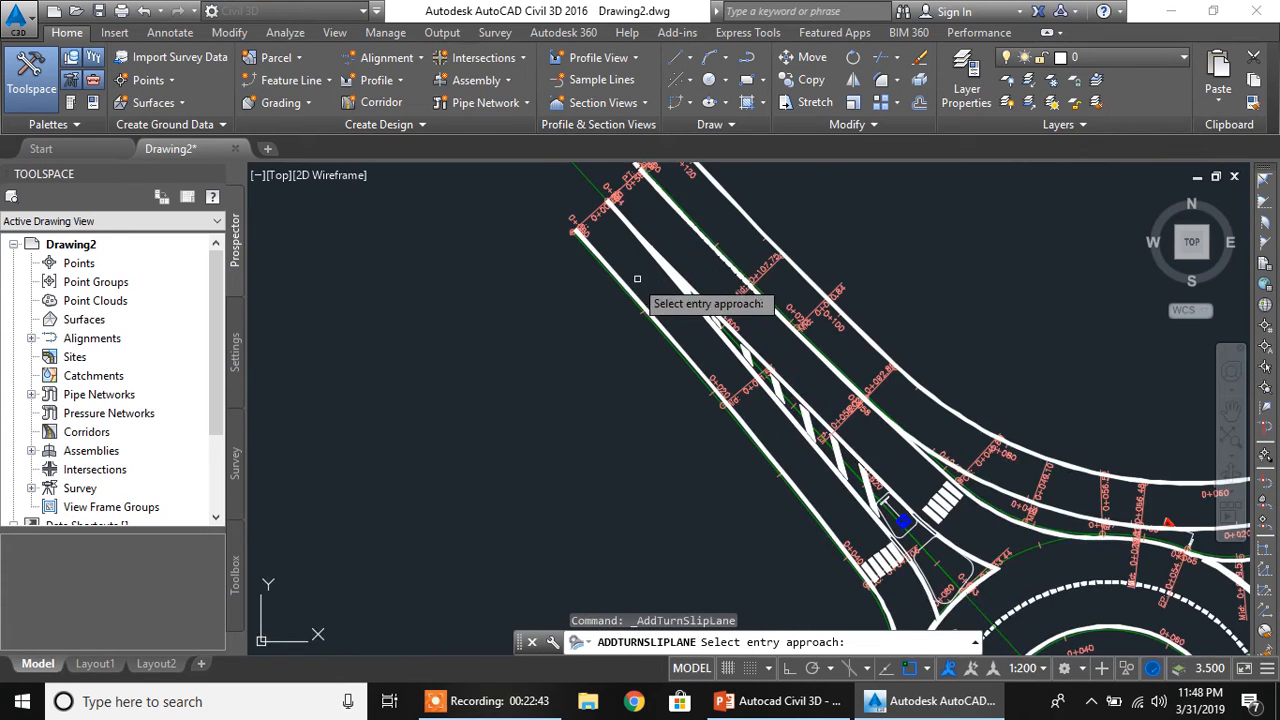
click(585, 258)
Select the northwest edge alignment of the southwest approach as the slip lane's exit approach
scroll(565, 330, down, 5)
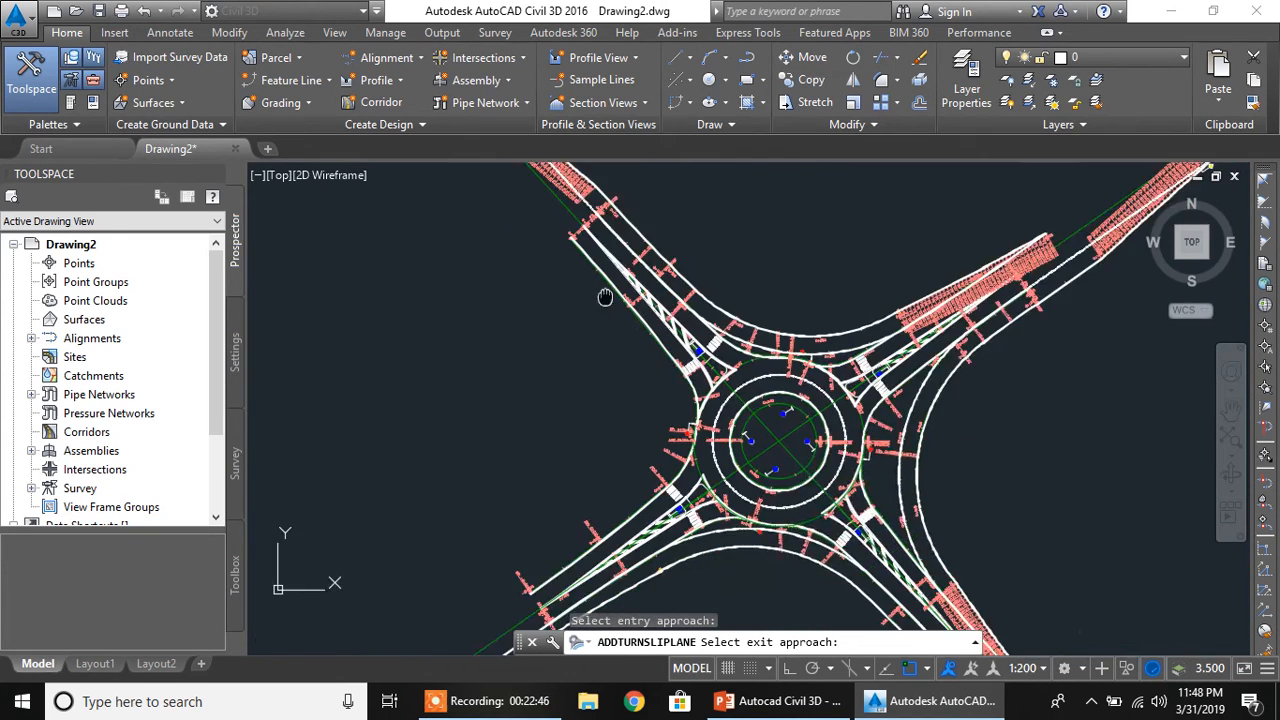
scroll(600, 345, up, 5)
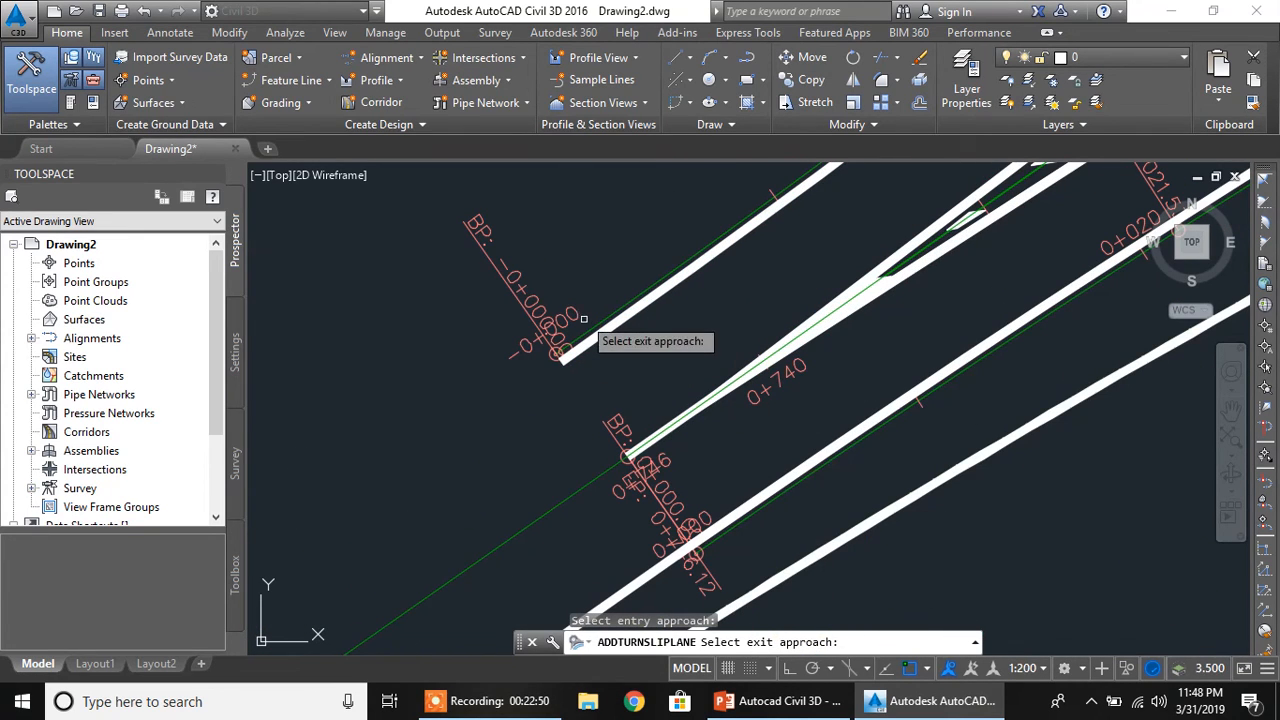
click(627, 456)
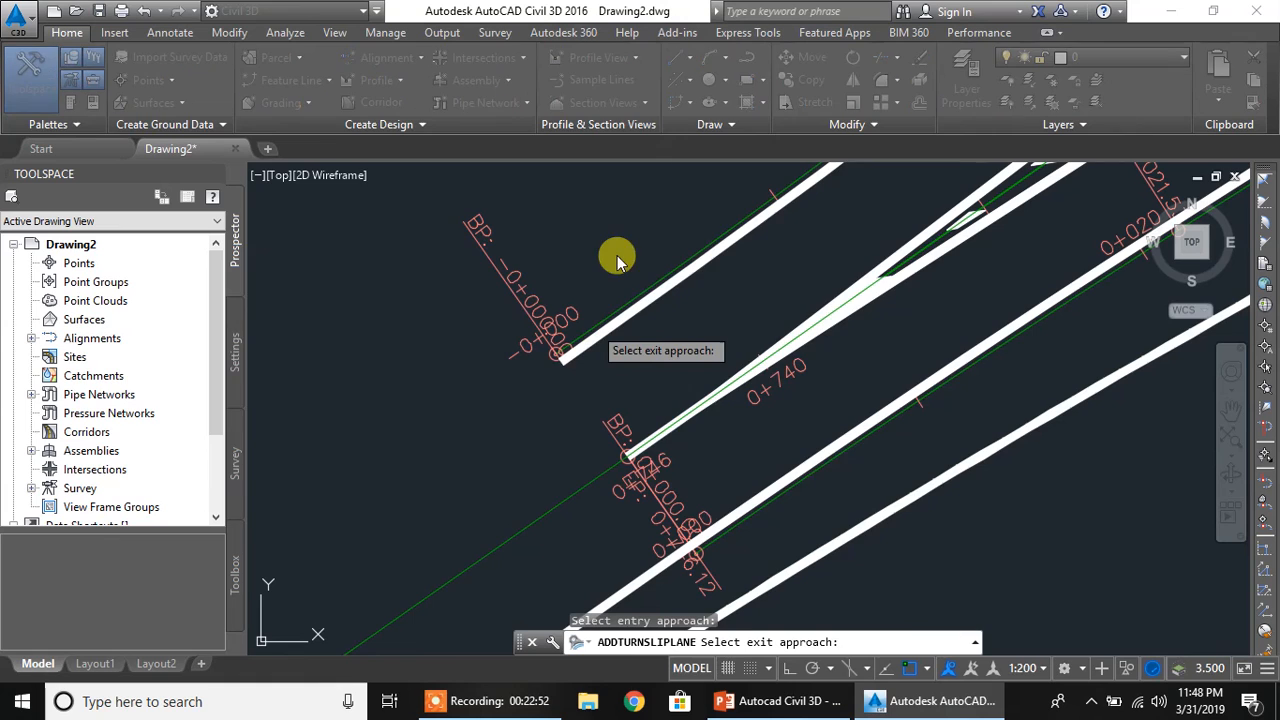
Draw the slip lane with deceleration length 80, radius 40, acceleration length 70 and taper length 70
click(592, 207)
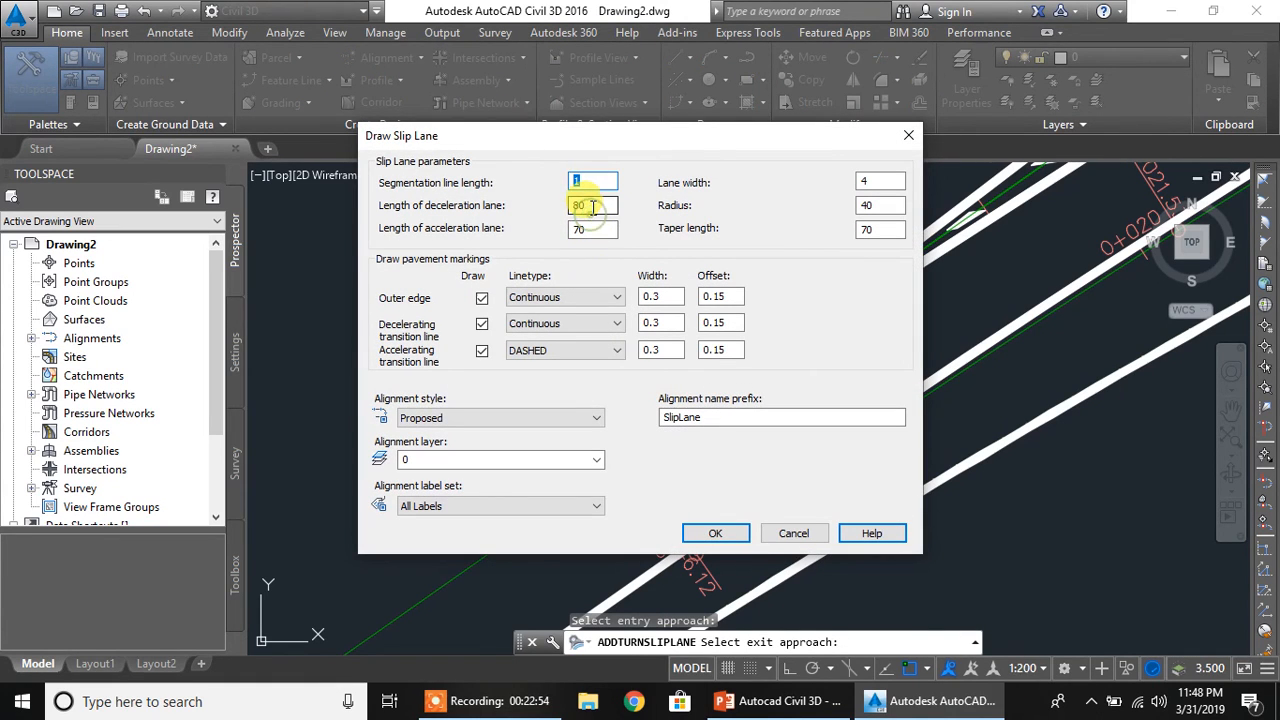
click(872, 206)
click(598, 229)
click(867, 231)
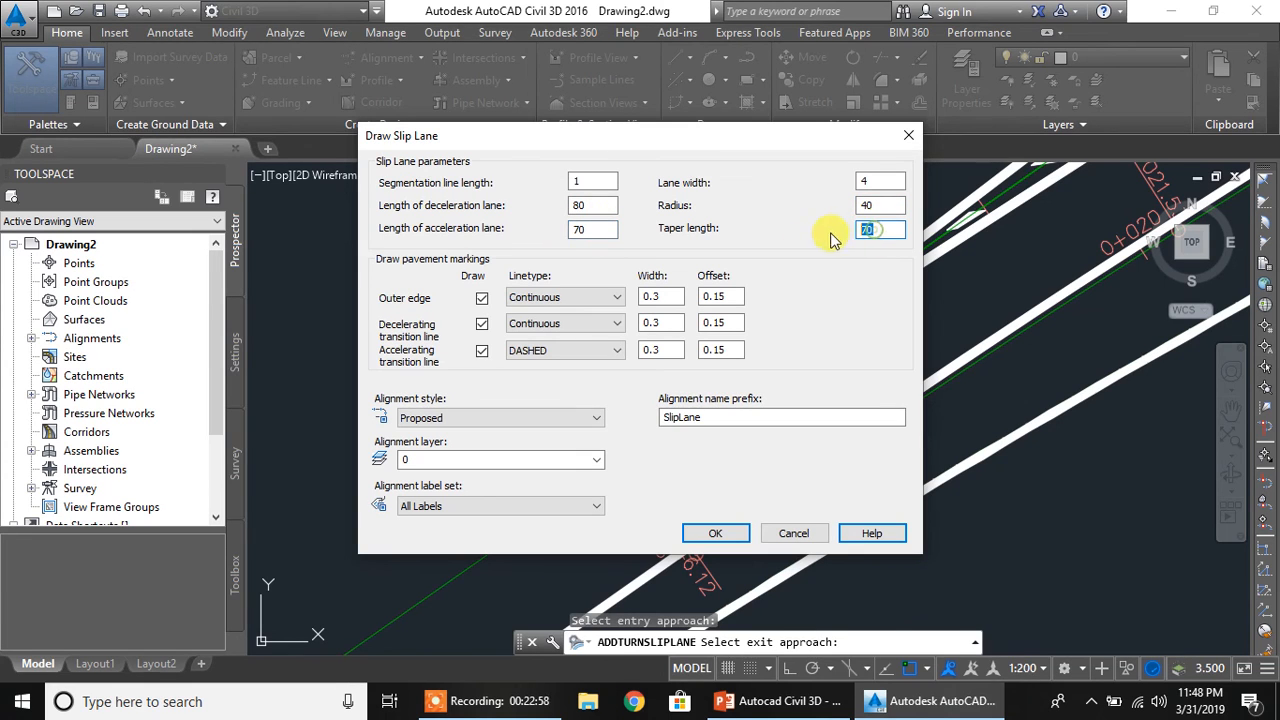
click(724, 533)
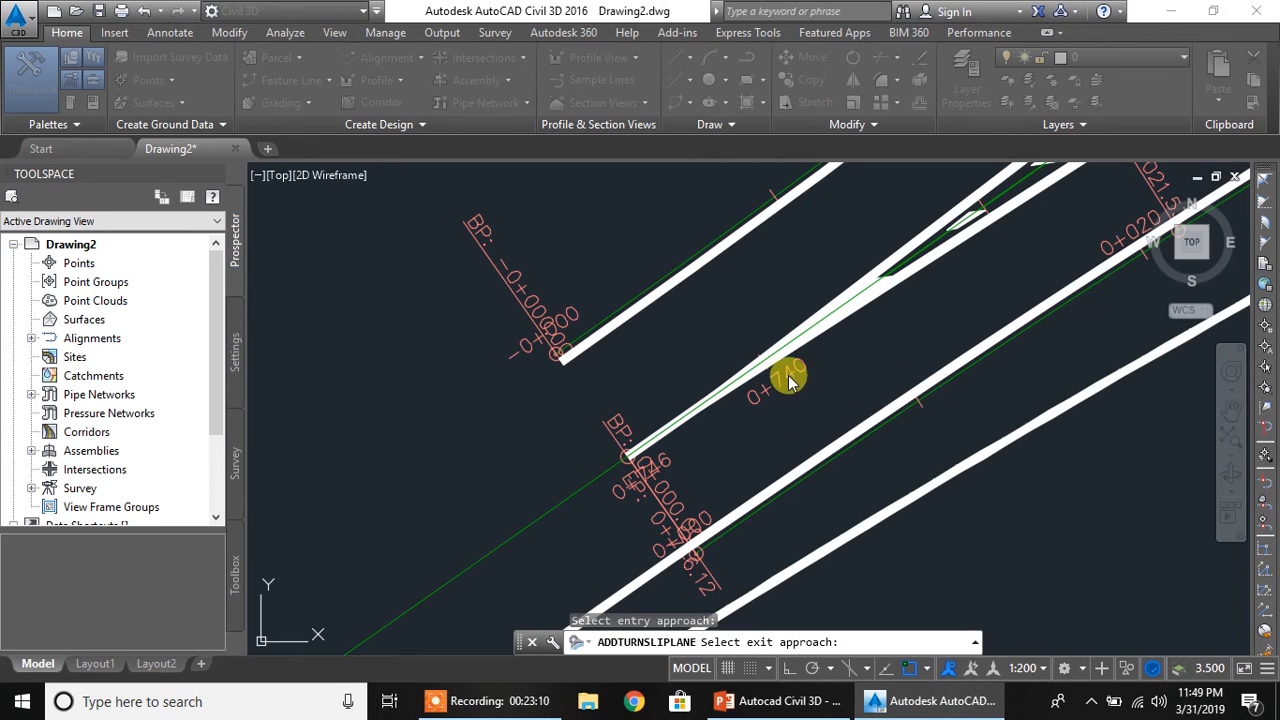
click(918, 405)
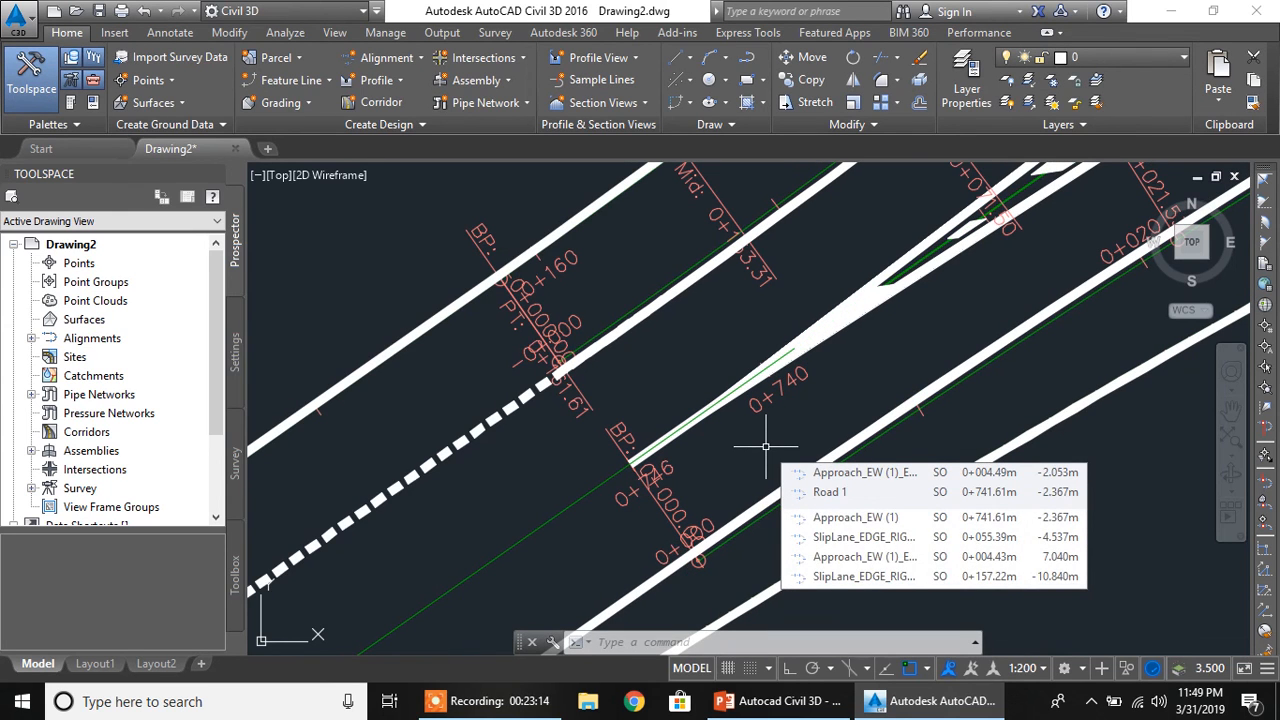
Examine the slip lane between the northwest and southwest approaches, including both ends, and the completed roundabout around its central island
scroll(766, 423, down, 8)
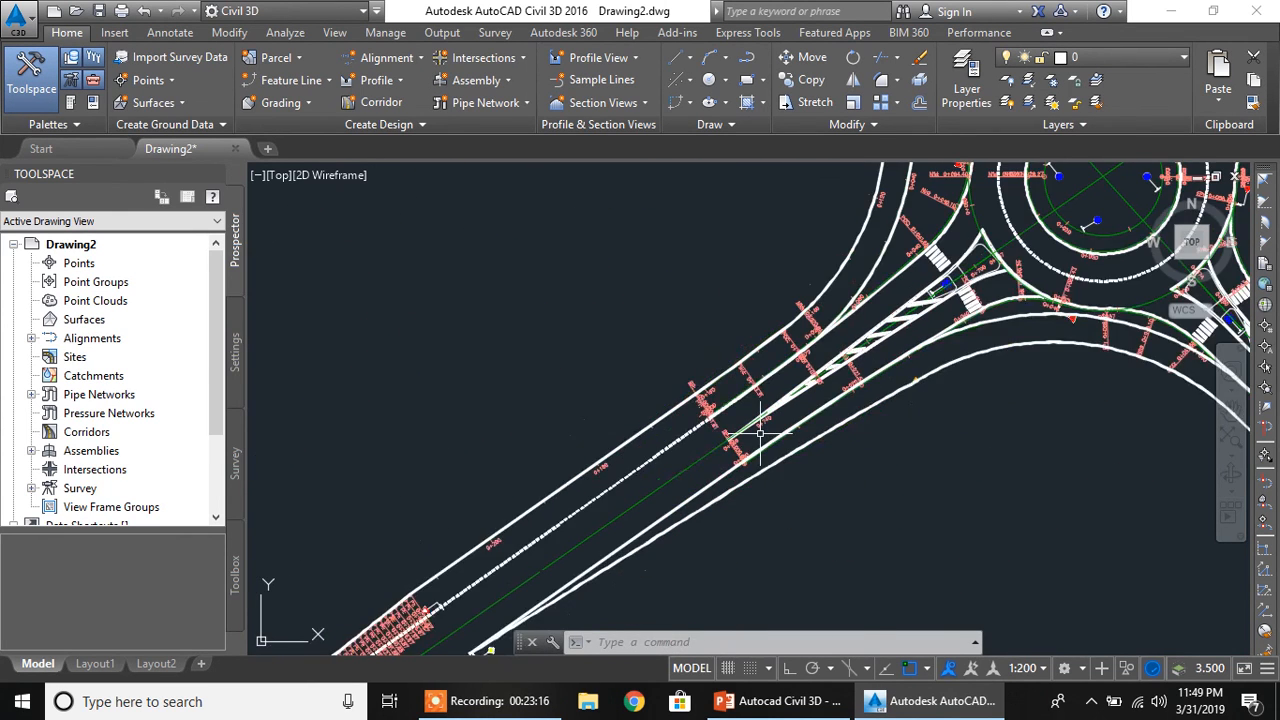
middle_drag(638, 404, 804, 498)
mouse_move(732, 335)
middle_down()
mouse_move(804, 389)
mouse_move(805, 341)
middle_up()
scroll(804, 389, down, 2)
scroll(824, 286, up, 2)
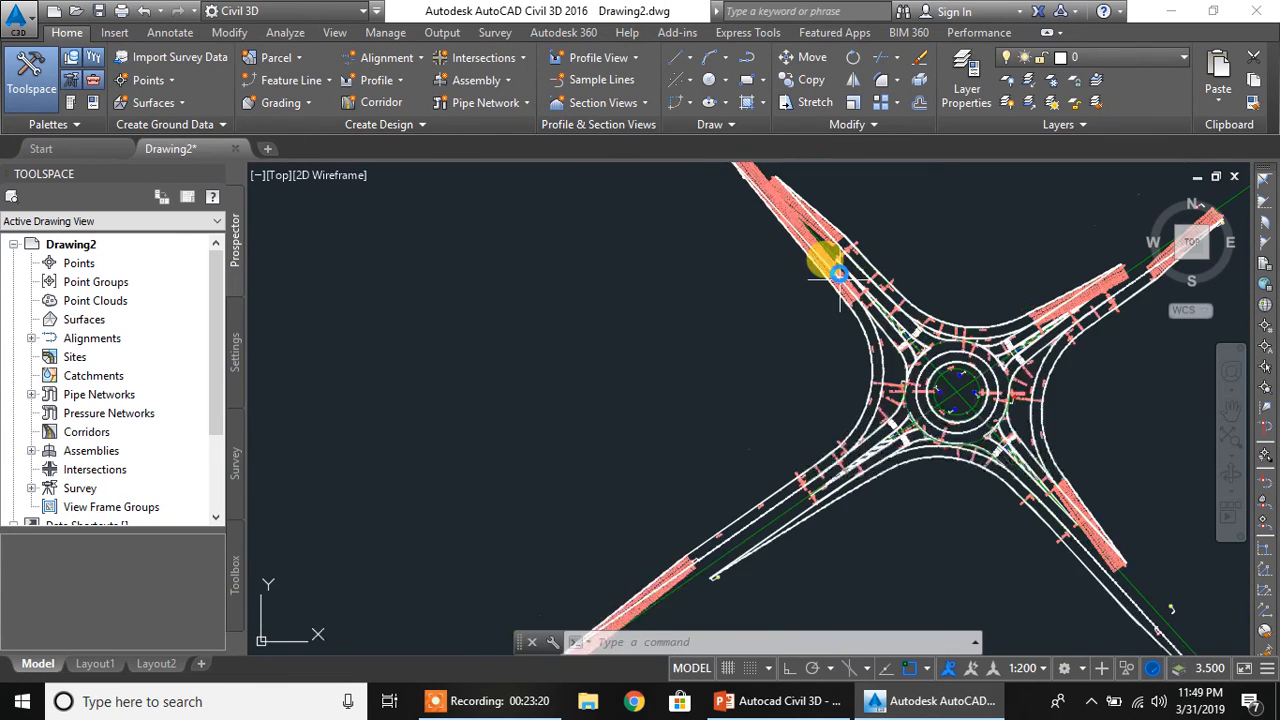
scroll(852, 376, down, 2)
middle_drag(759, 479, 702, 386)
mouse_move(892, 358)
middle_down()
mouse_move(718, 453)
mouse_move(556, 392)
mouse_move(551, 431)
middle_up()
scroll(692, 385, up, 6)
scroll(594, 414, up, 2)
scroll(578, 411, down, 2)
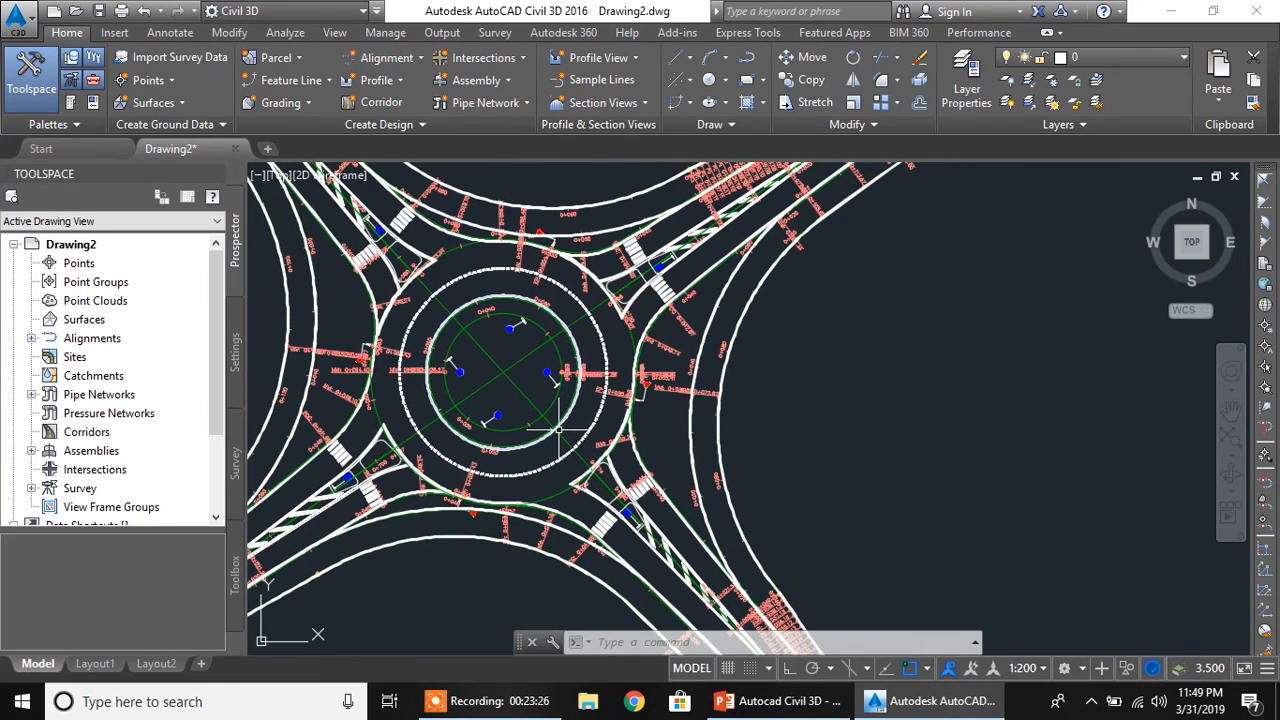